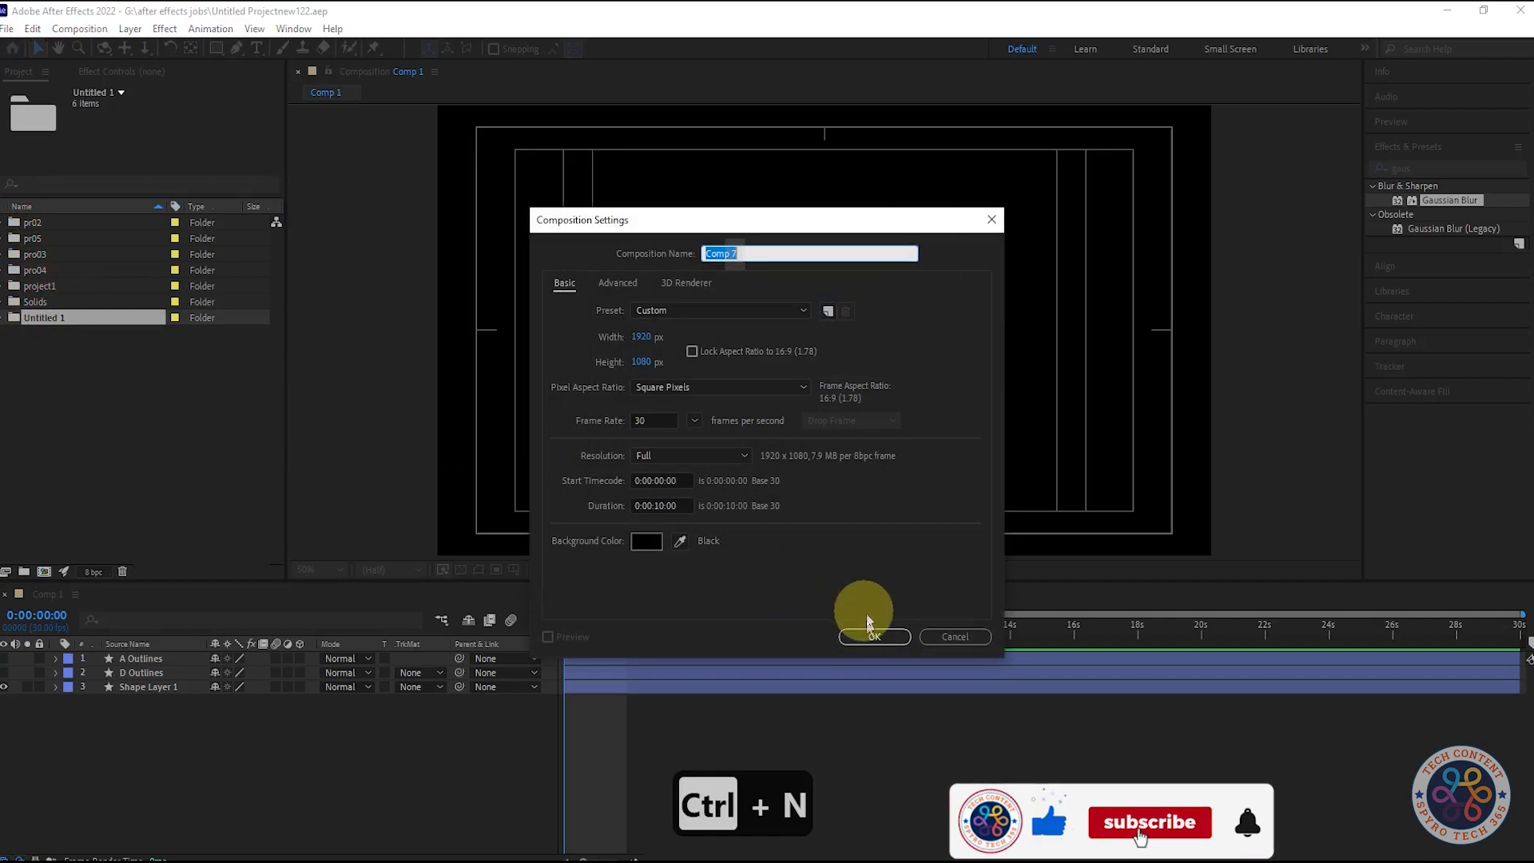
Step: Create a new 1920 x 1080 composition at 30 frames per second with a 10-second duration
click(869, 639)
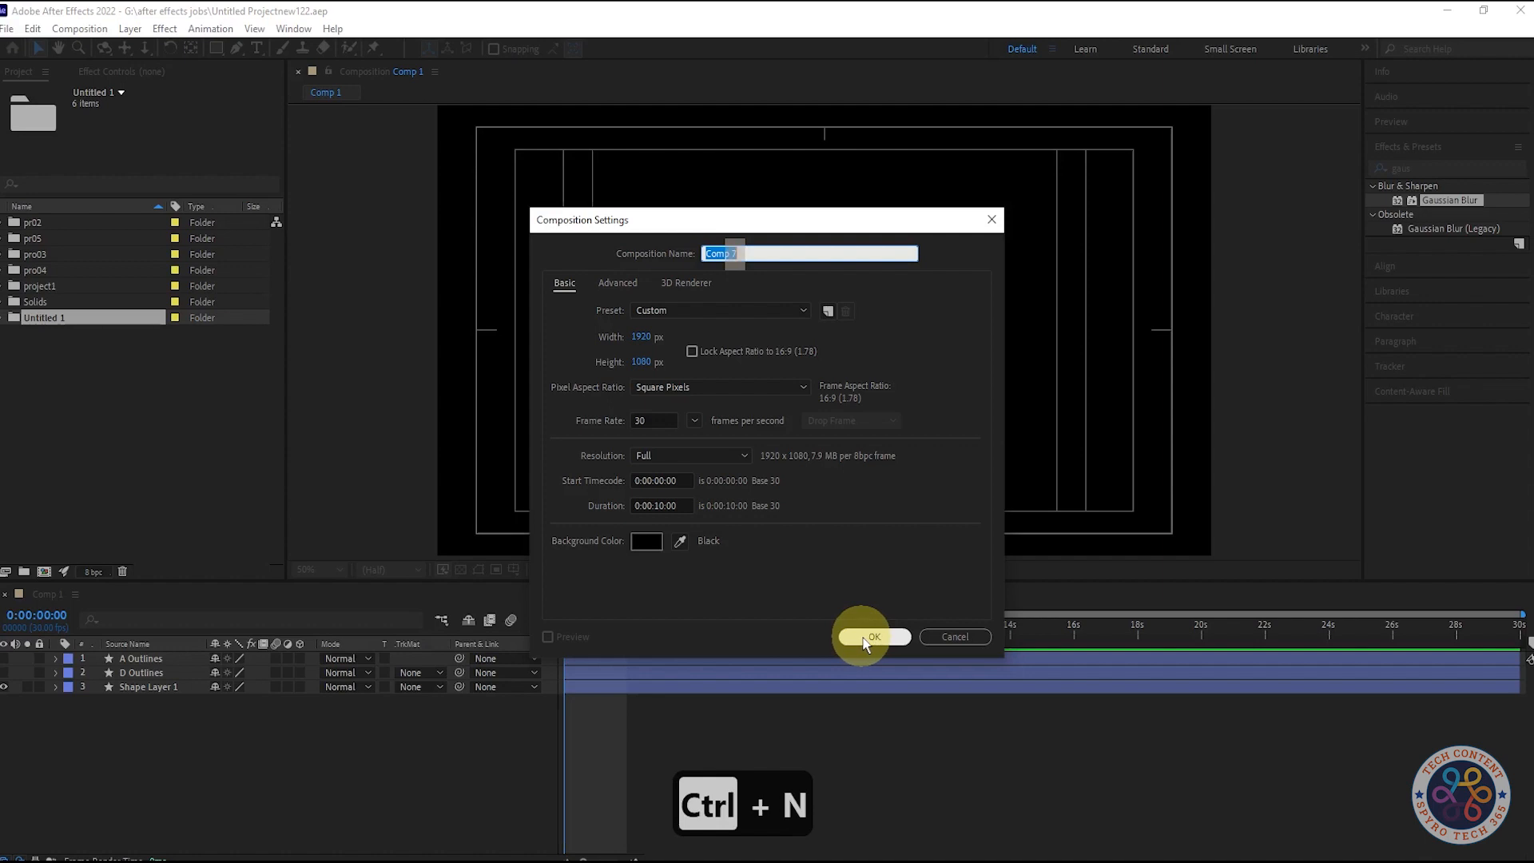
click(863, 636)
key(Caps_Lock)
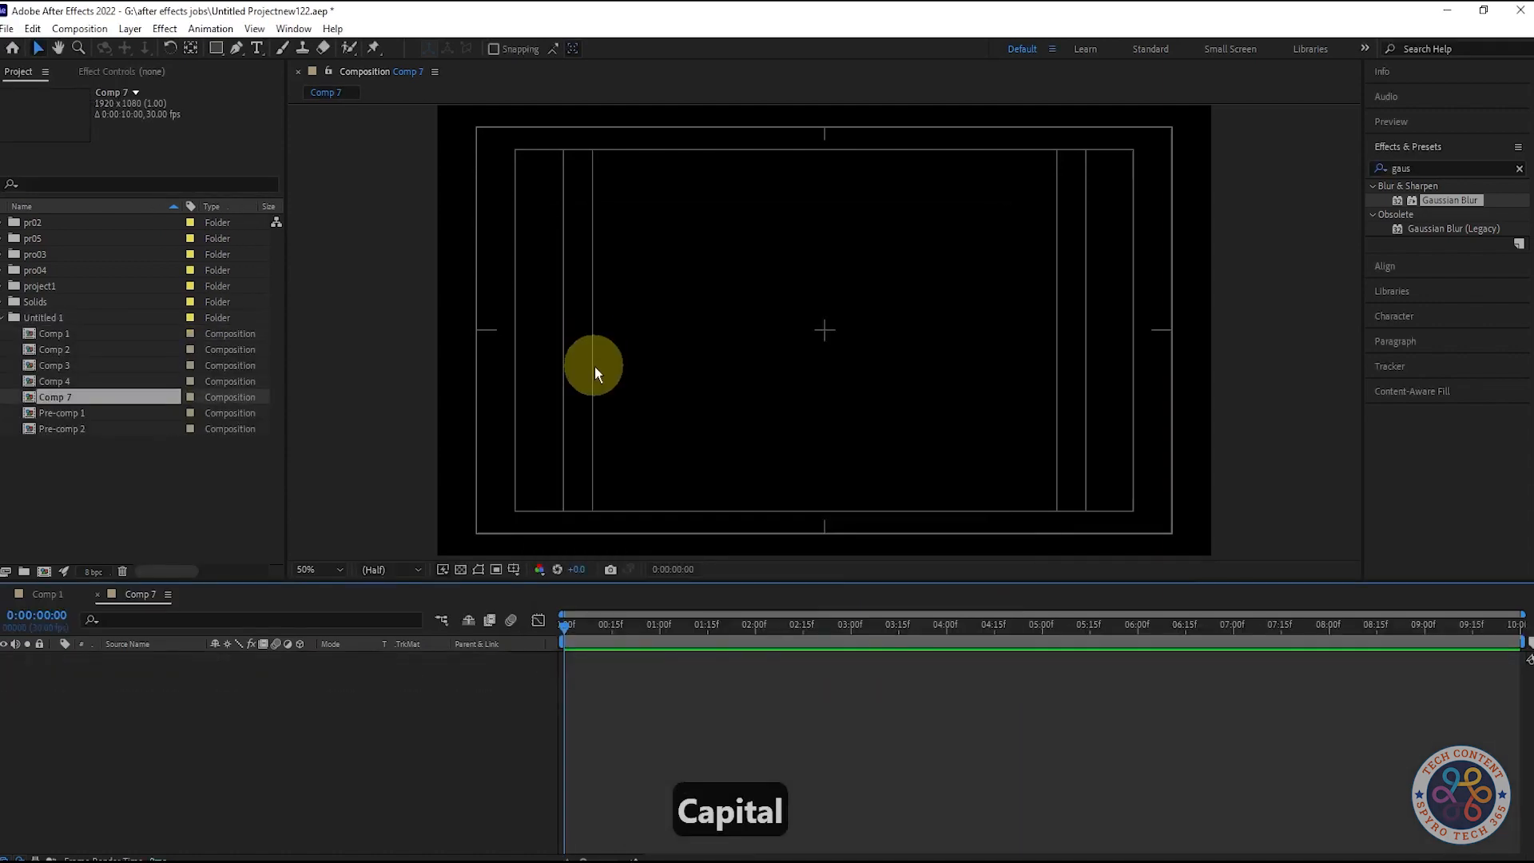
Step: Add a white solid layer at 1920 x 1080 px to the new composition
key(ctrl+y)
click(757, 544)
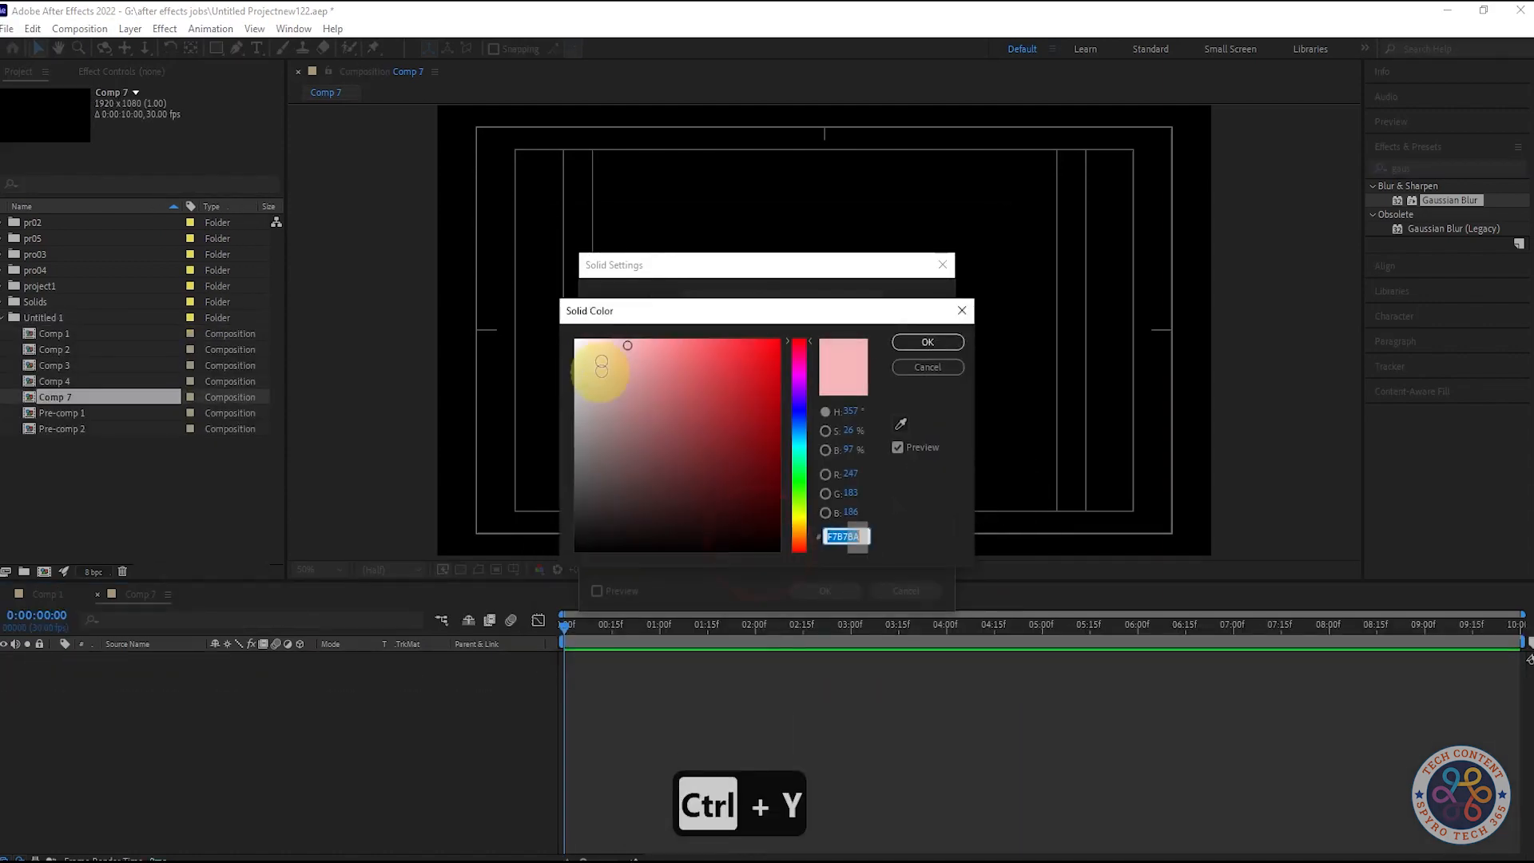
drag(624, 346, 445, 328)
click(928, 342)
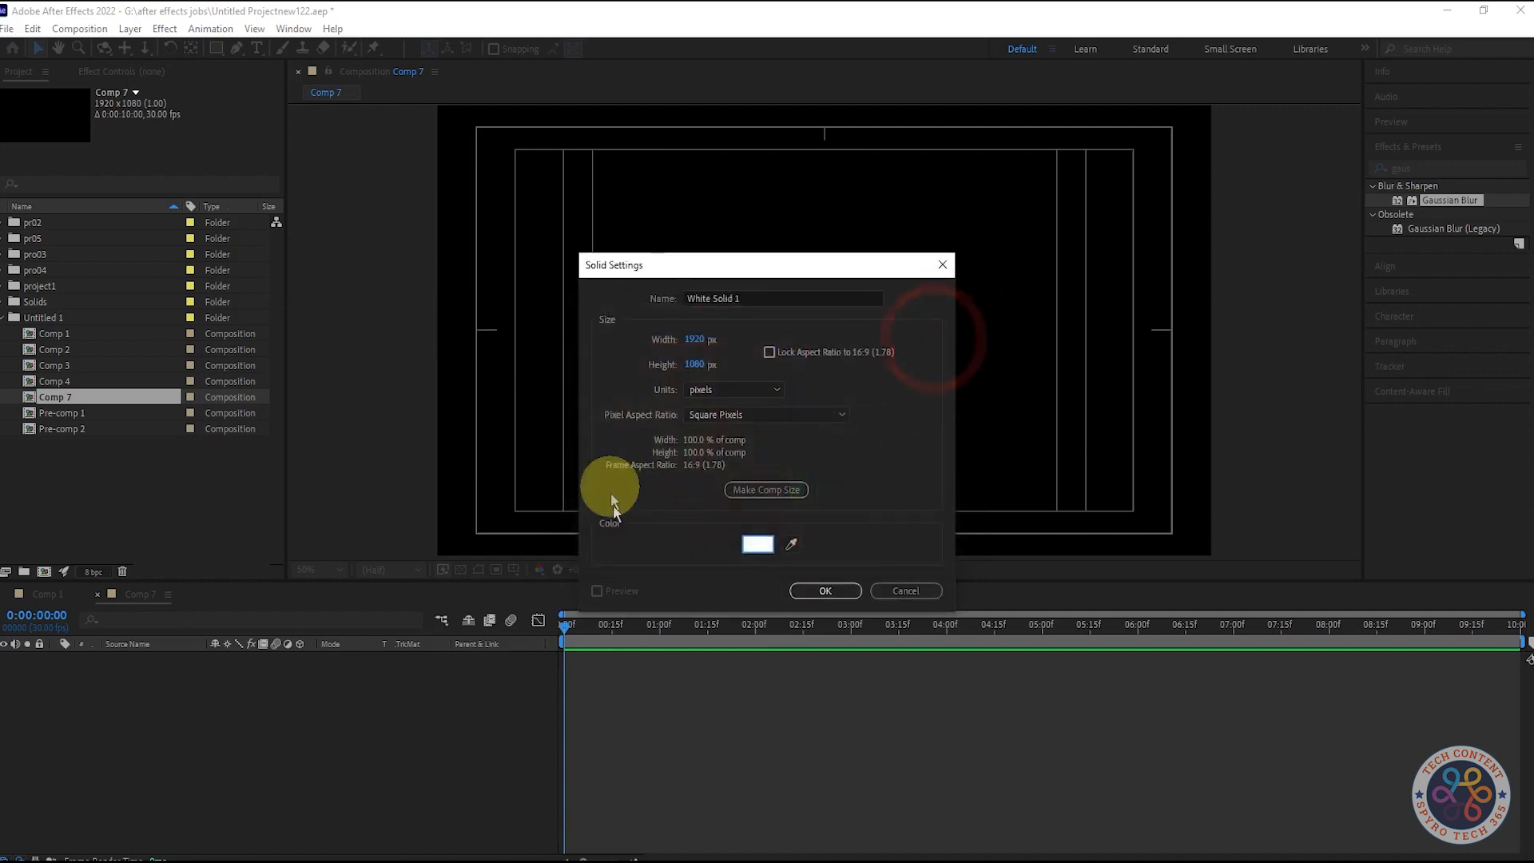
click(837, 599)
Step: Find the CC Star Burst effect and apply it to the white solid layer
click(1444, 168)
text(starb)
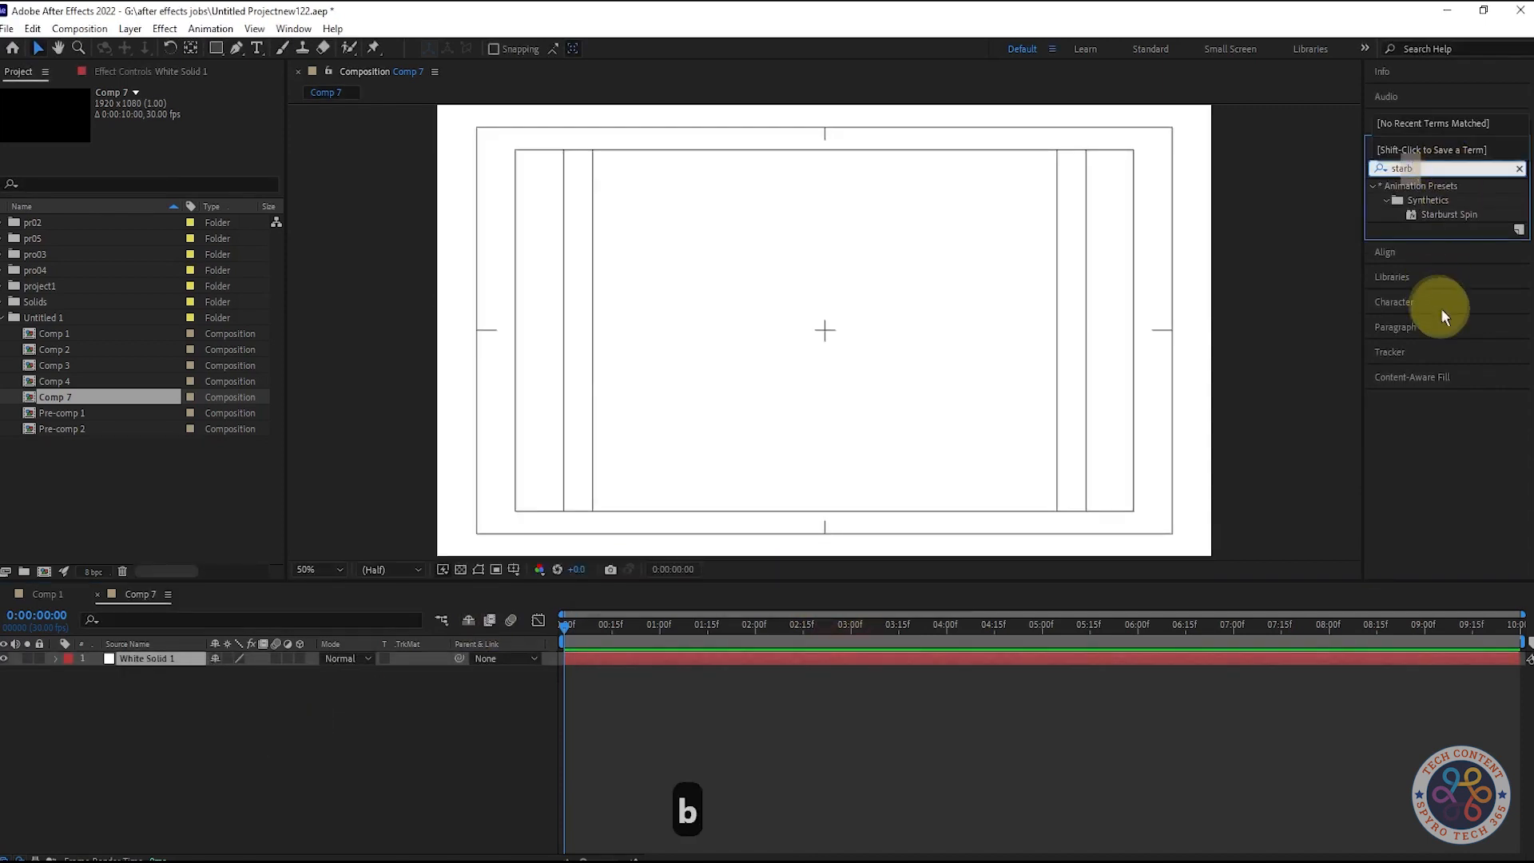
key(BackSpace)
key(BackSpace)
key(BackSpace)
key(BackSpace)
key(BackSpace)
key(BackSpace)
key(BackSpace)
key(BackSpace)
key(BackSpace)
key(BackSpace)
key(BackSpace)
text(cc )
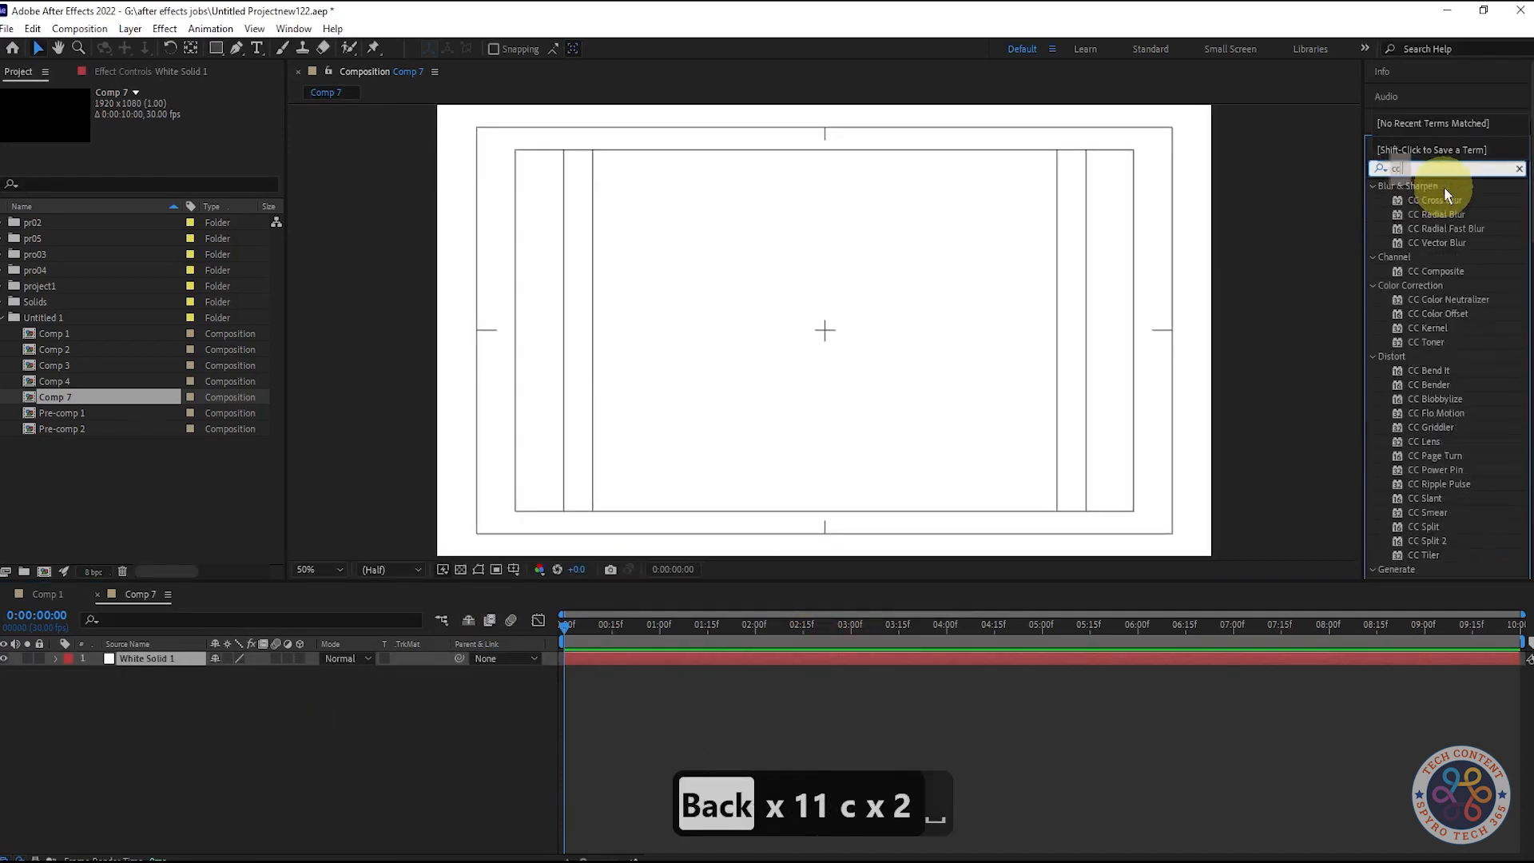
text(sta)
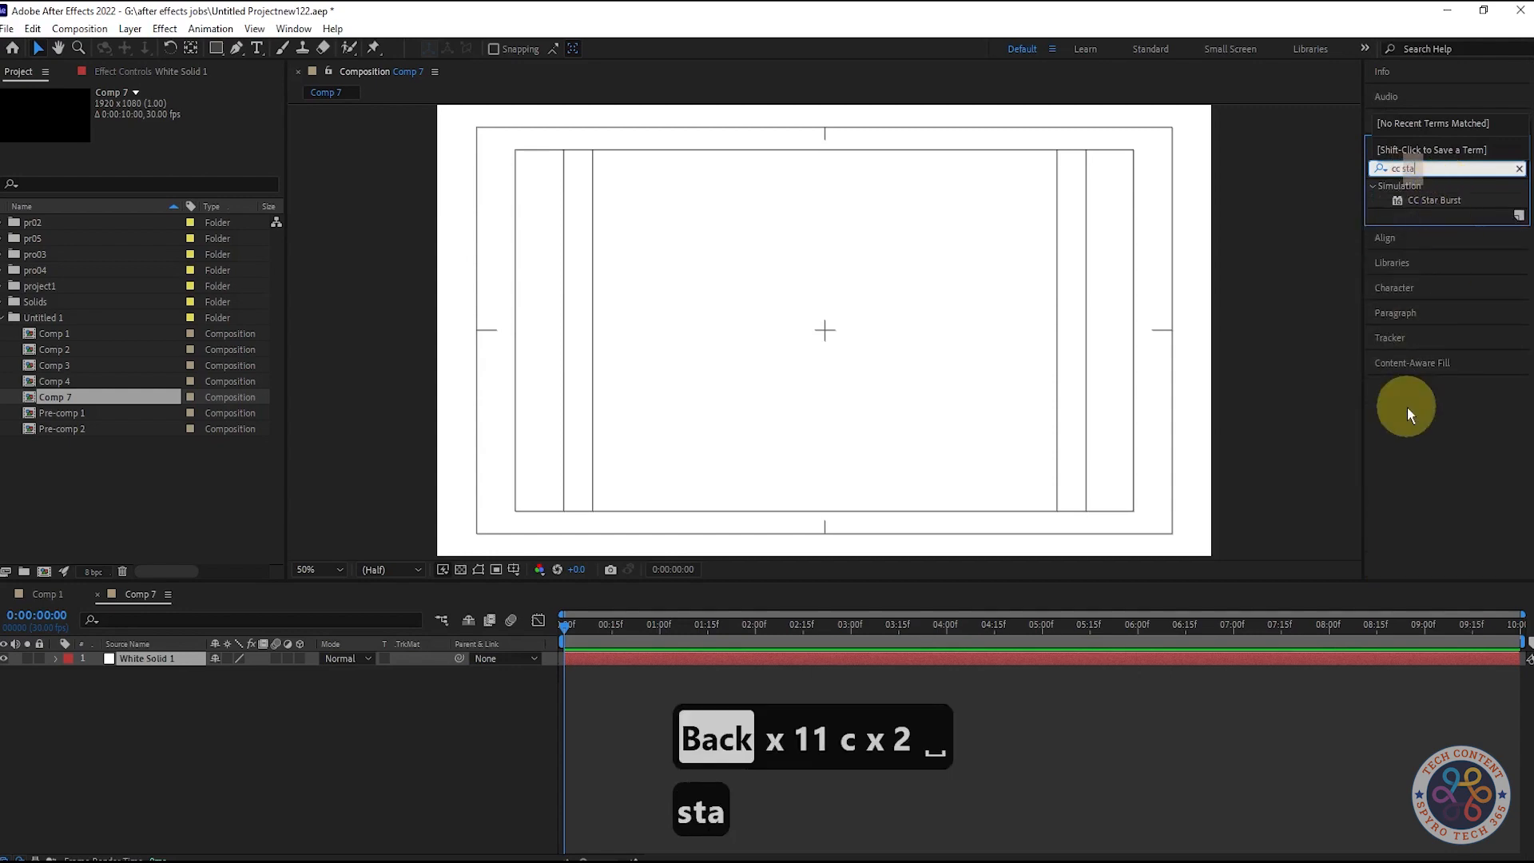
drag(1434, 200, 152, 659)
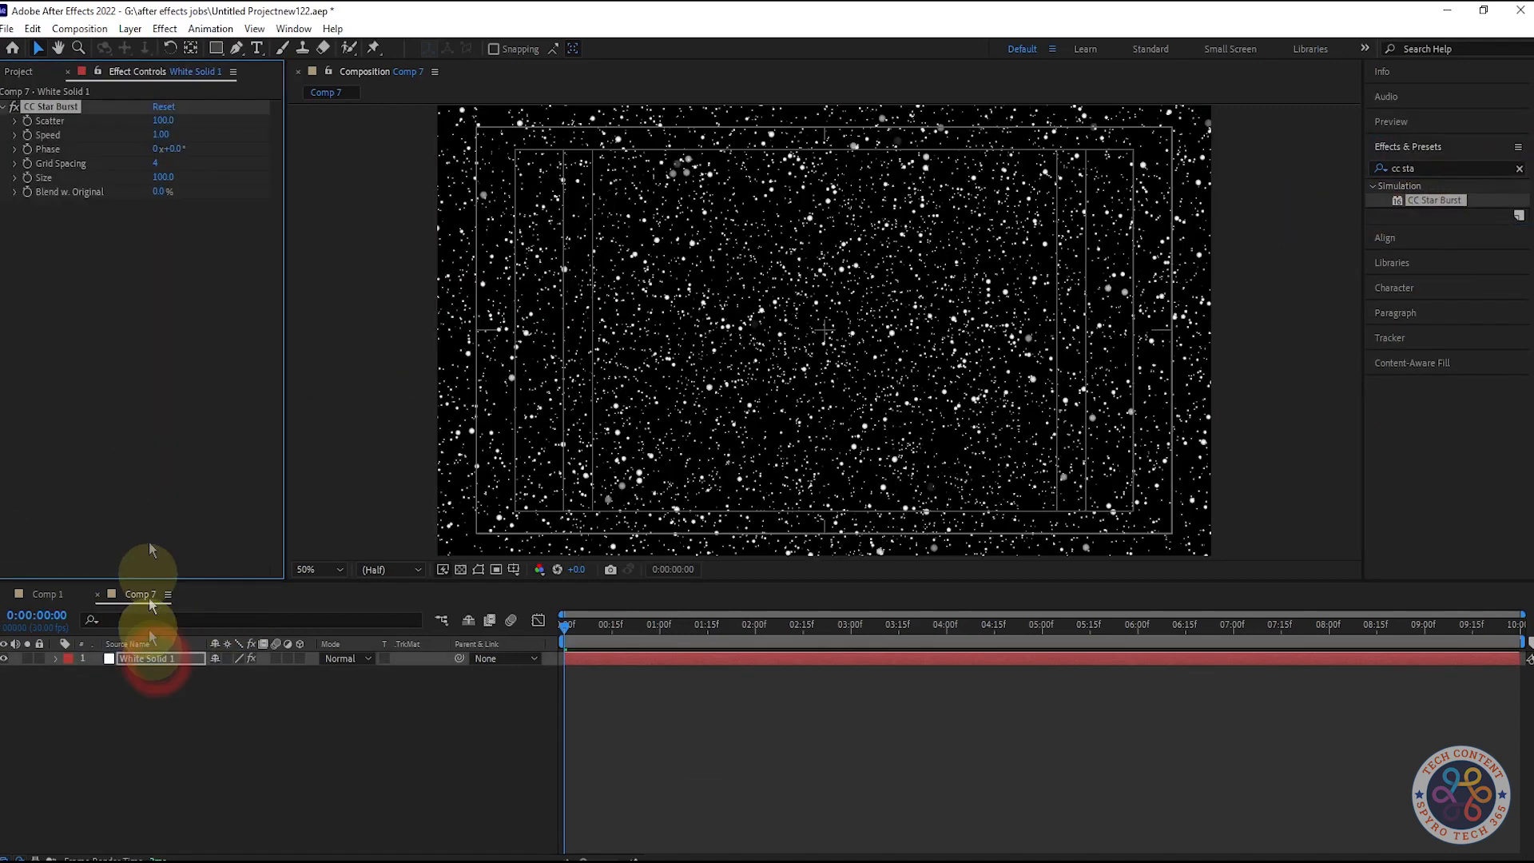
Step: Set the Scatter of the CC Star Burst effect to 200
click(163, 121)
key(ctrl+p)
key(alt+s)
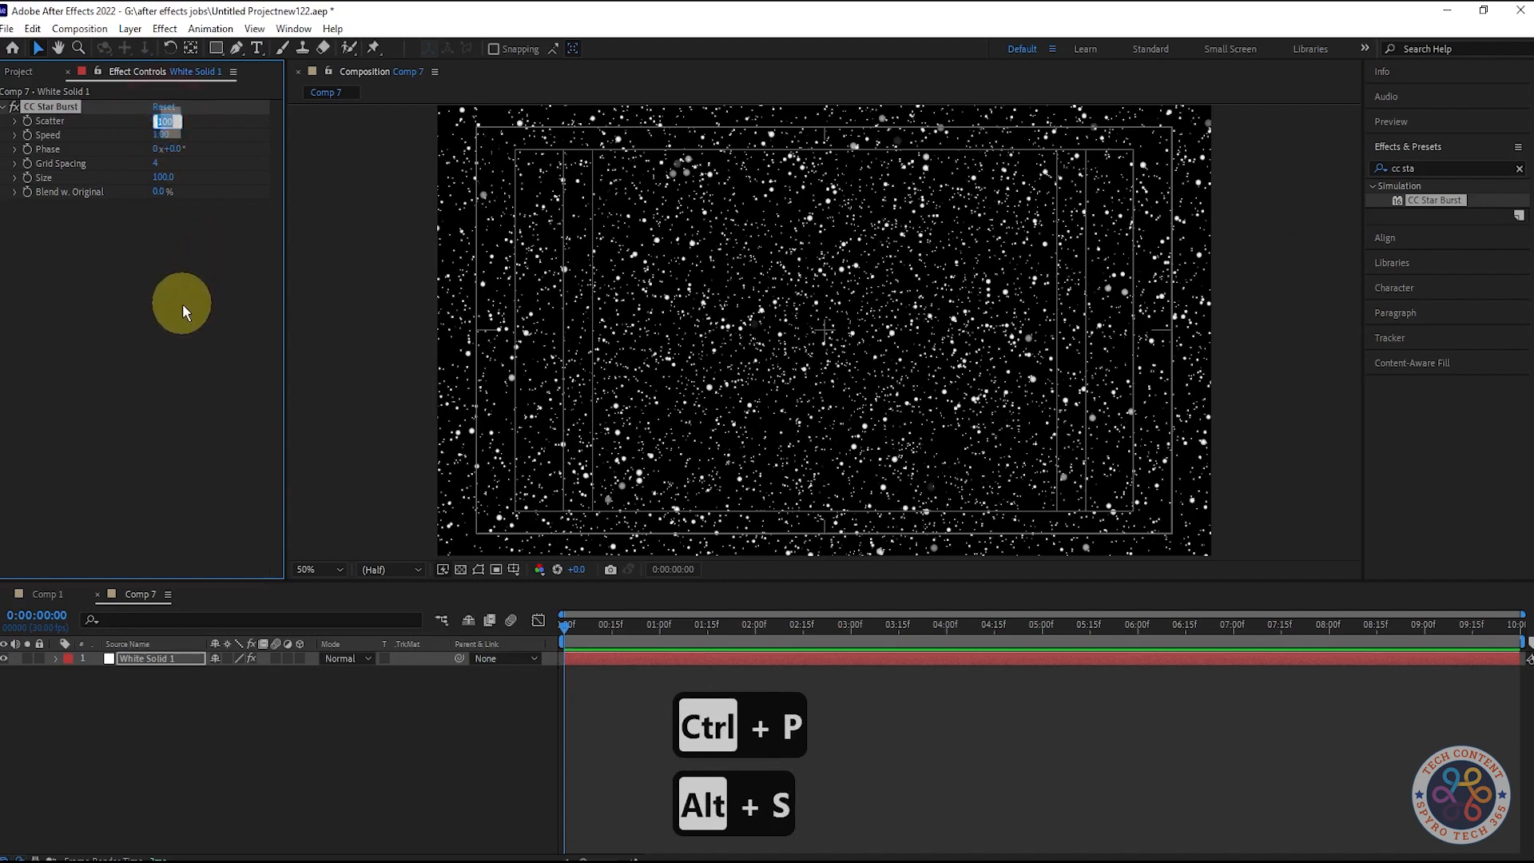
text(200)
key(Return)
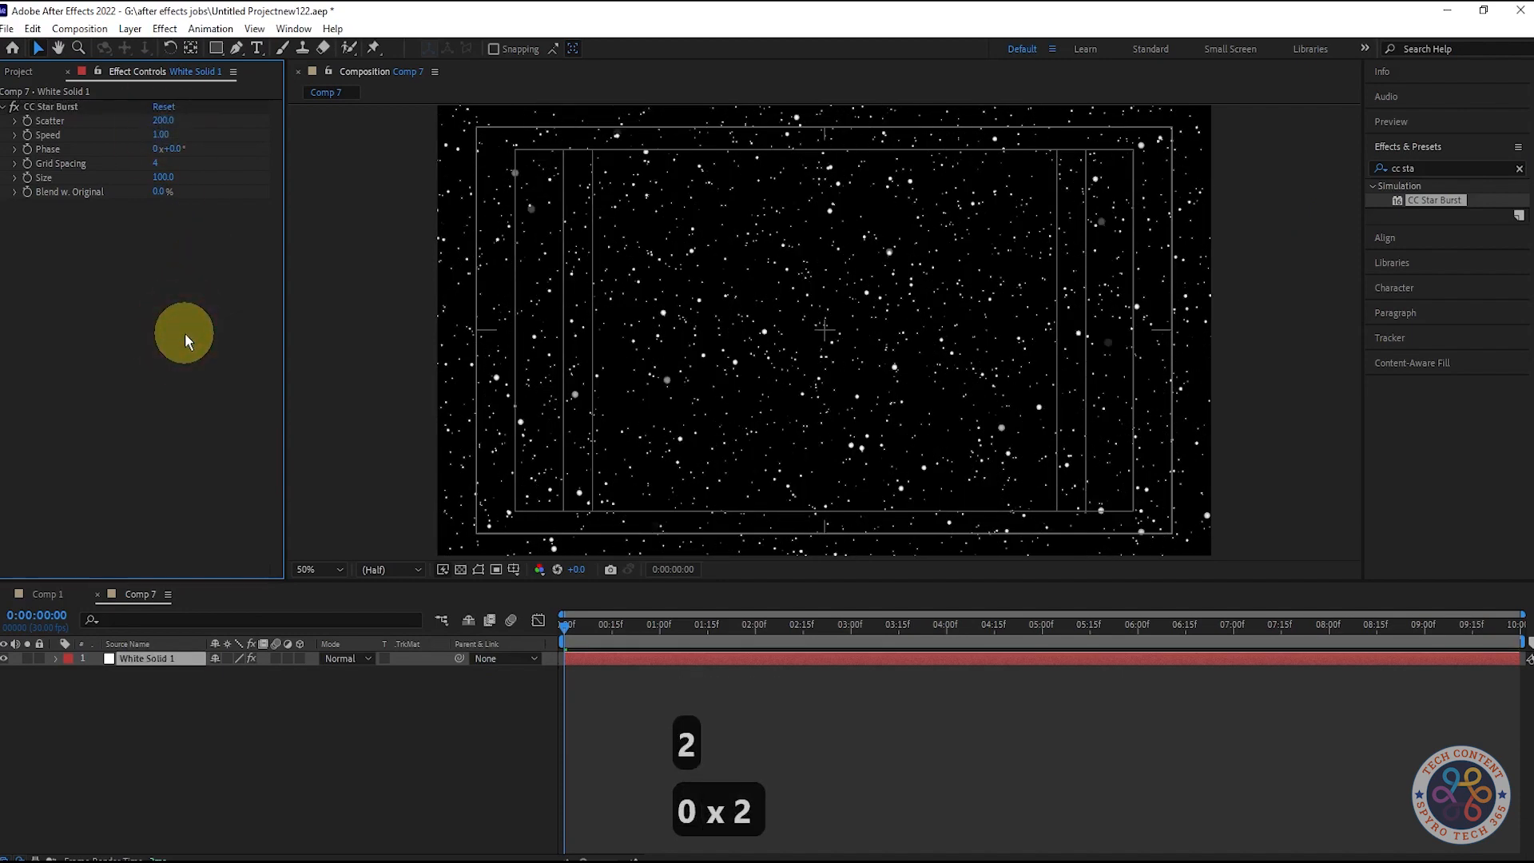
Step: Set the CC Star Burst Grid Spacing to 12 and Size to 29, and save the project
key(ctrl+z)
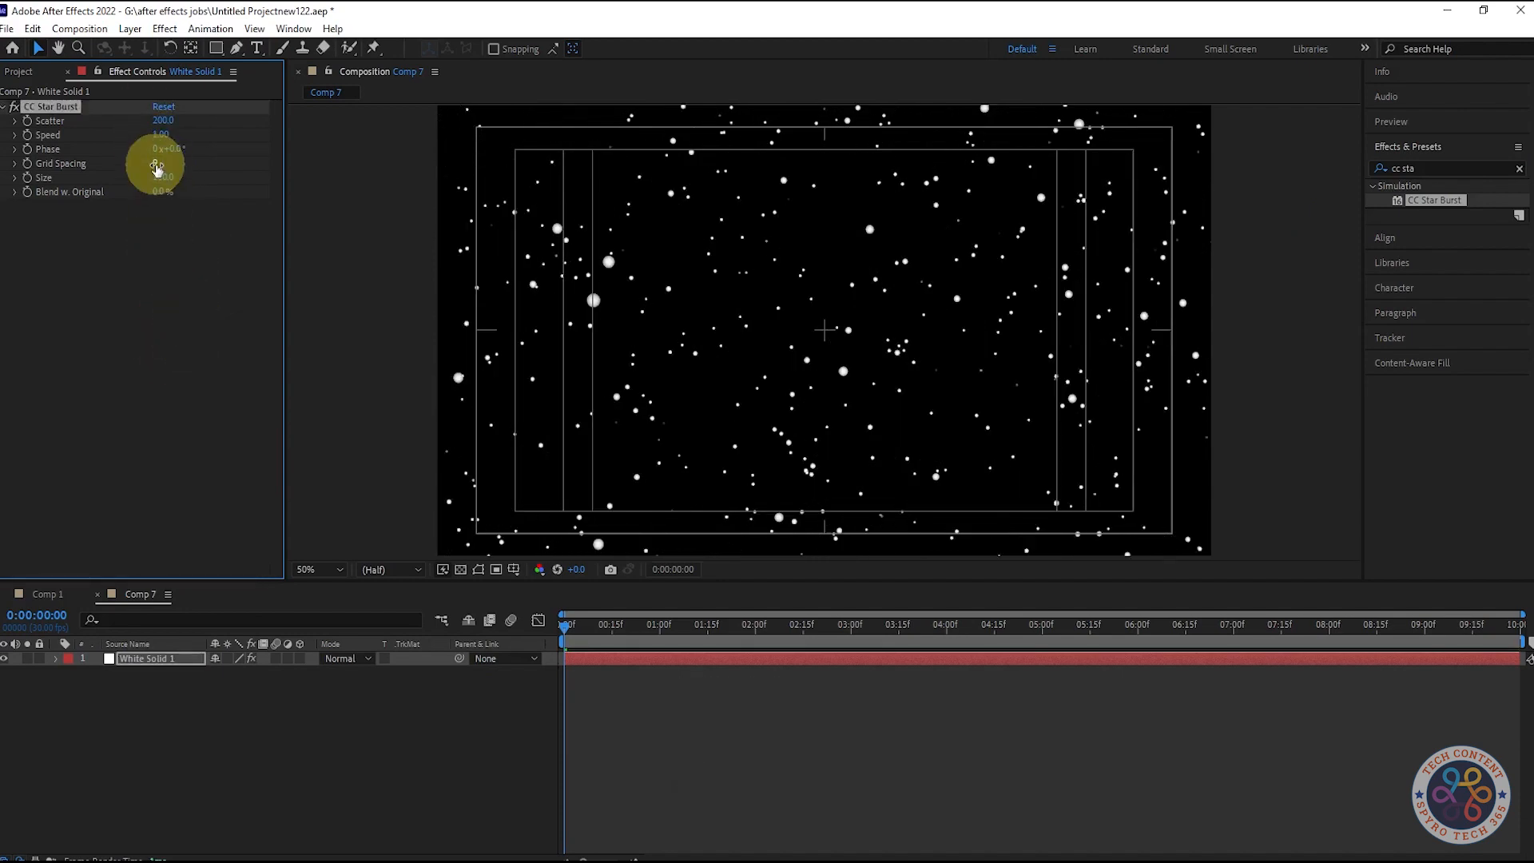
drag(156, 165, 181, 166)
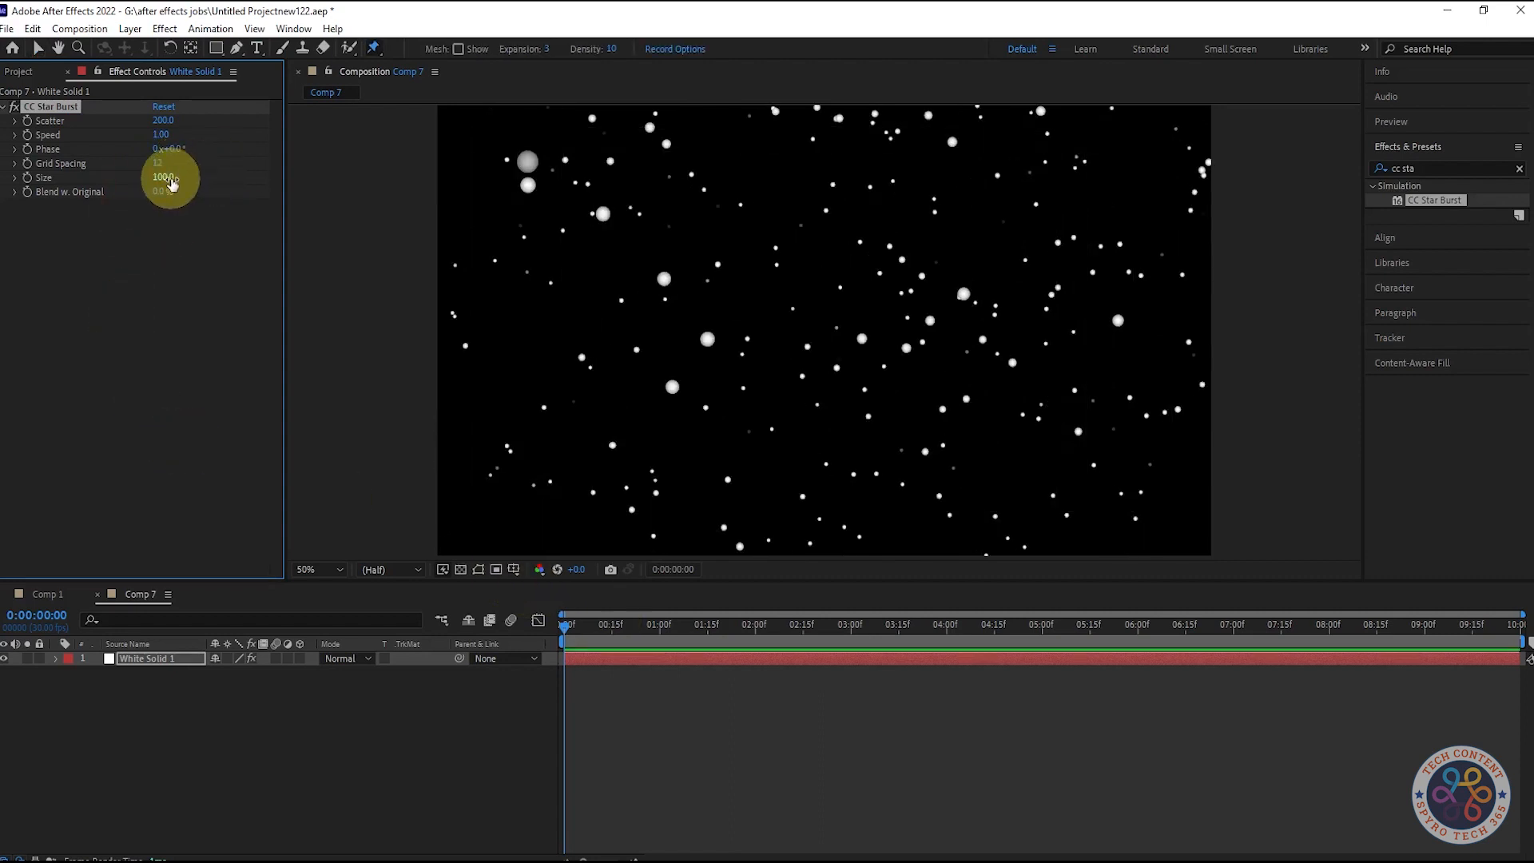
drag(172, 183, 57, 196)
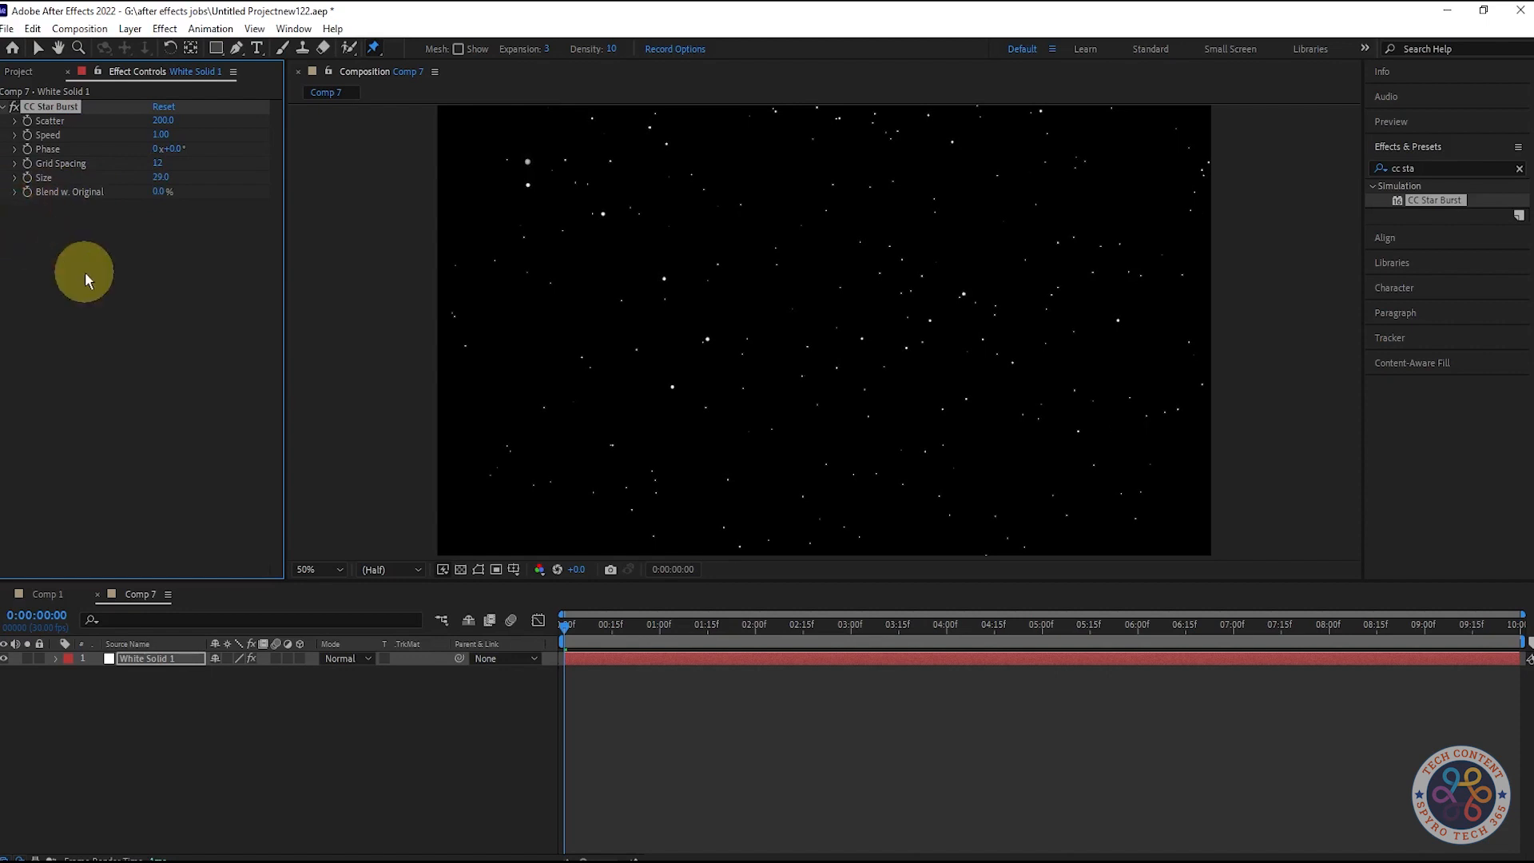
key(ctrl+s)
key(alt+s)
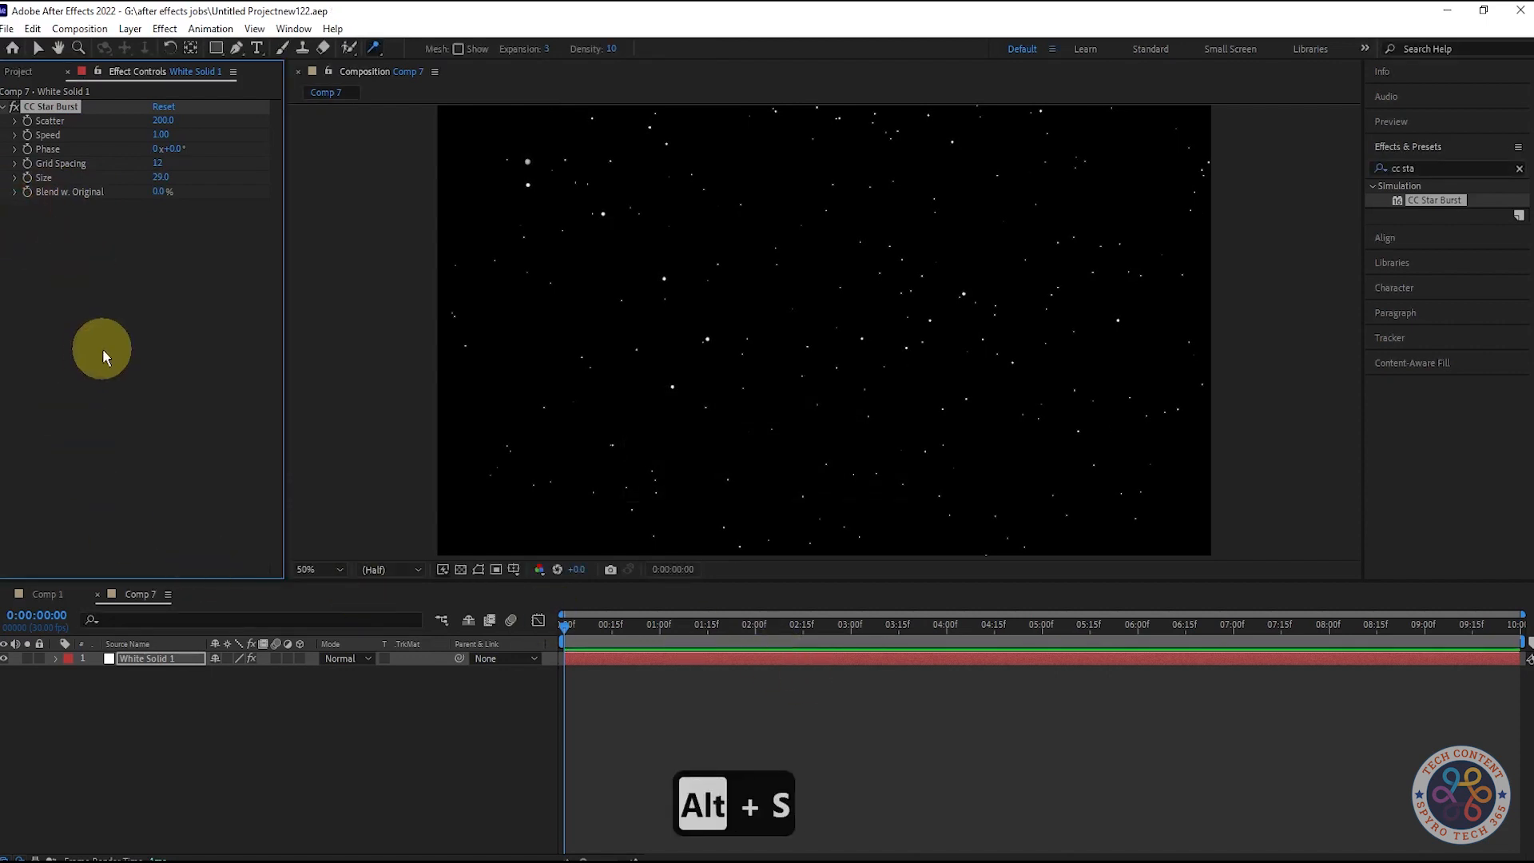
Step: Find the Echo effect and apply it to the white solid below CC Star Burst
click(1446, 168)
text(echo)
drag(1417, 200, 96, 271)
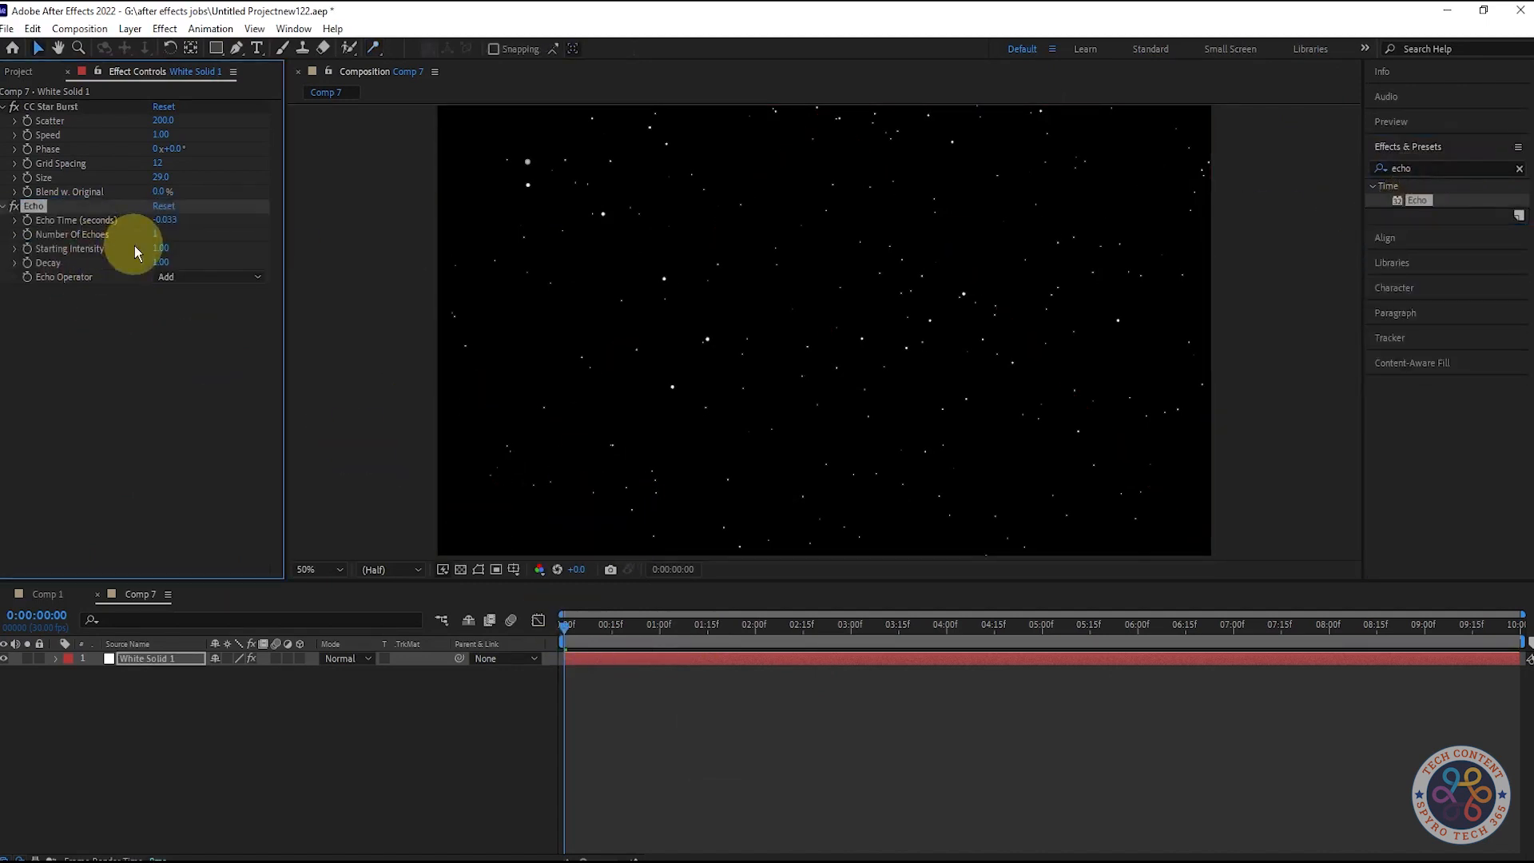
mouse_move(200, 225)
mouse_down()
mouse_move(268, 221)
mouse_move(194, 235)
mouse_up()
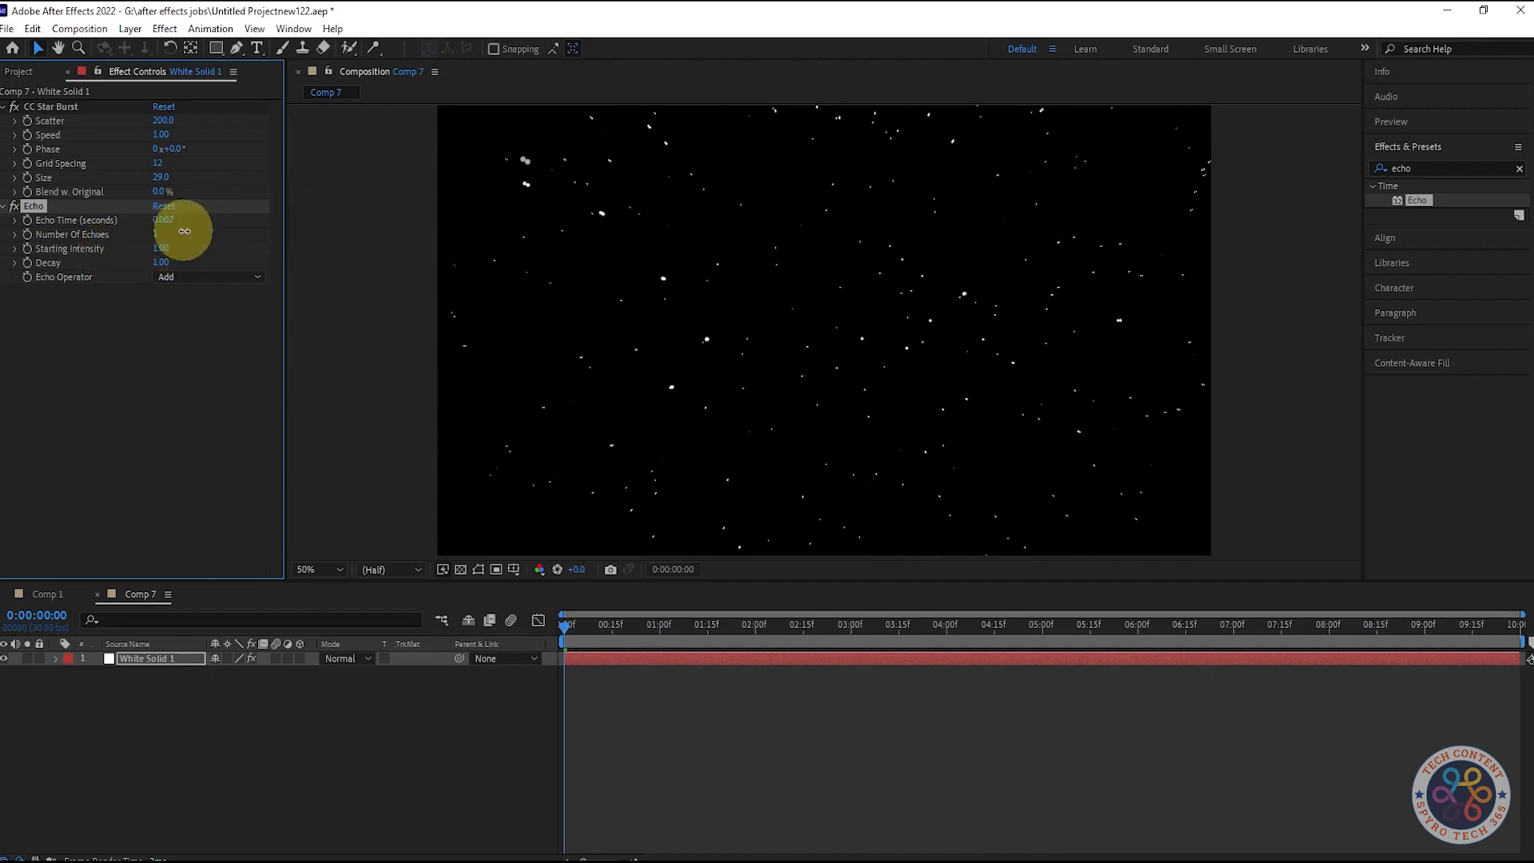
key(BackSpace)
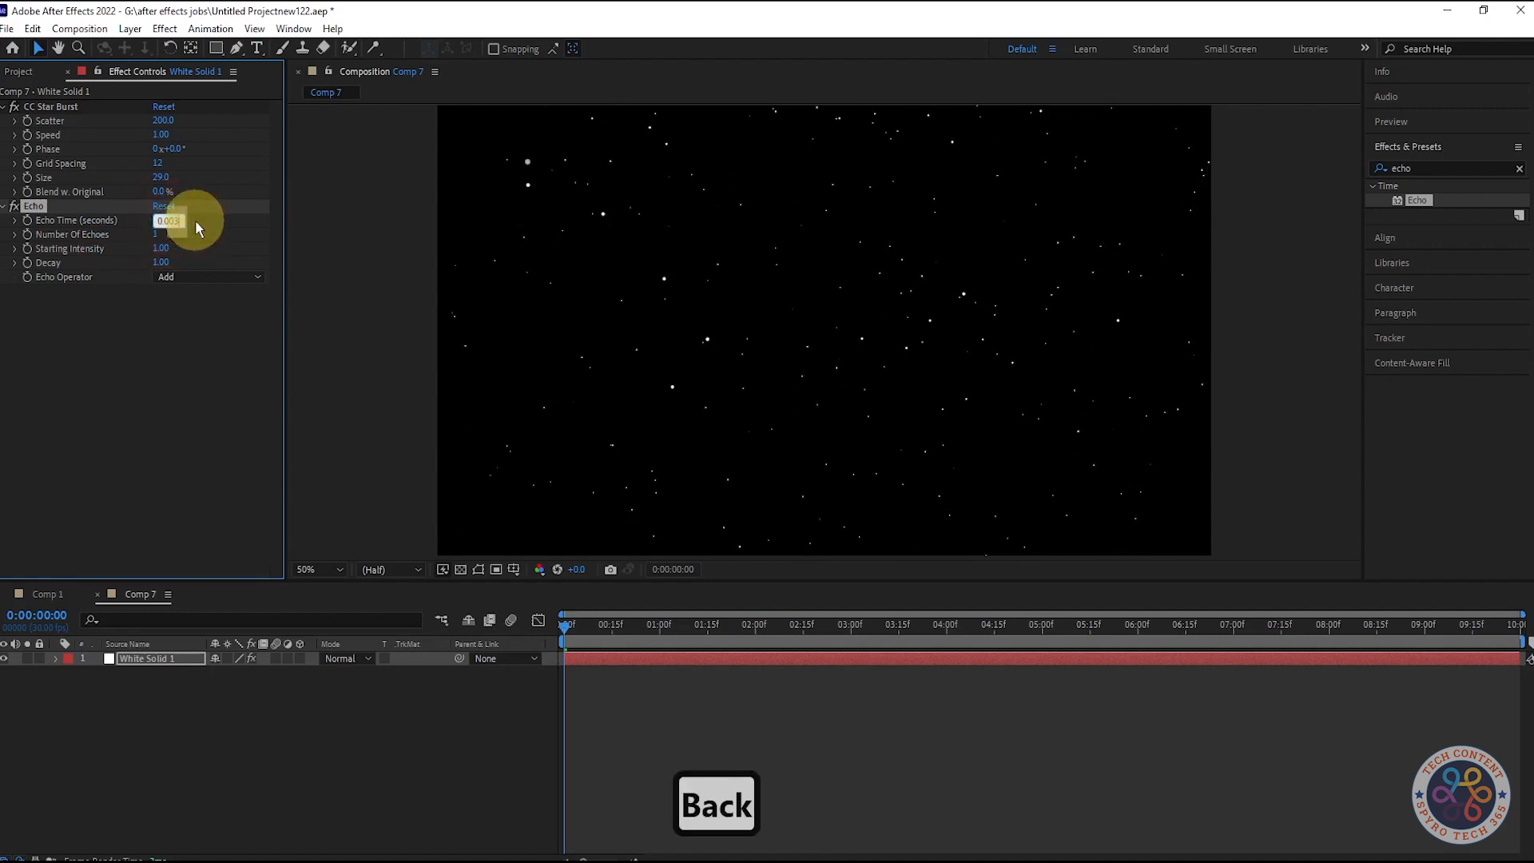
text(02)
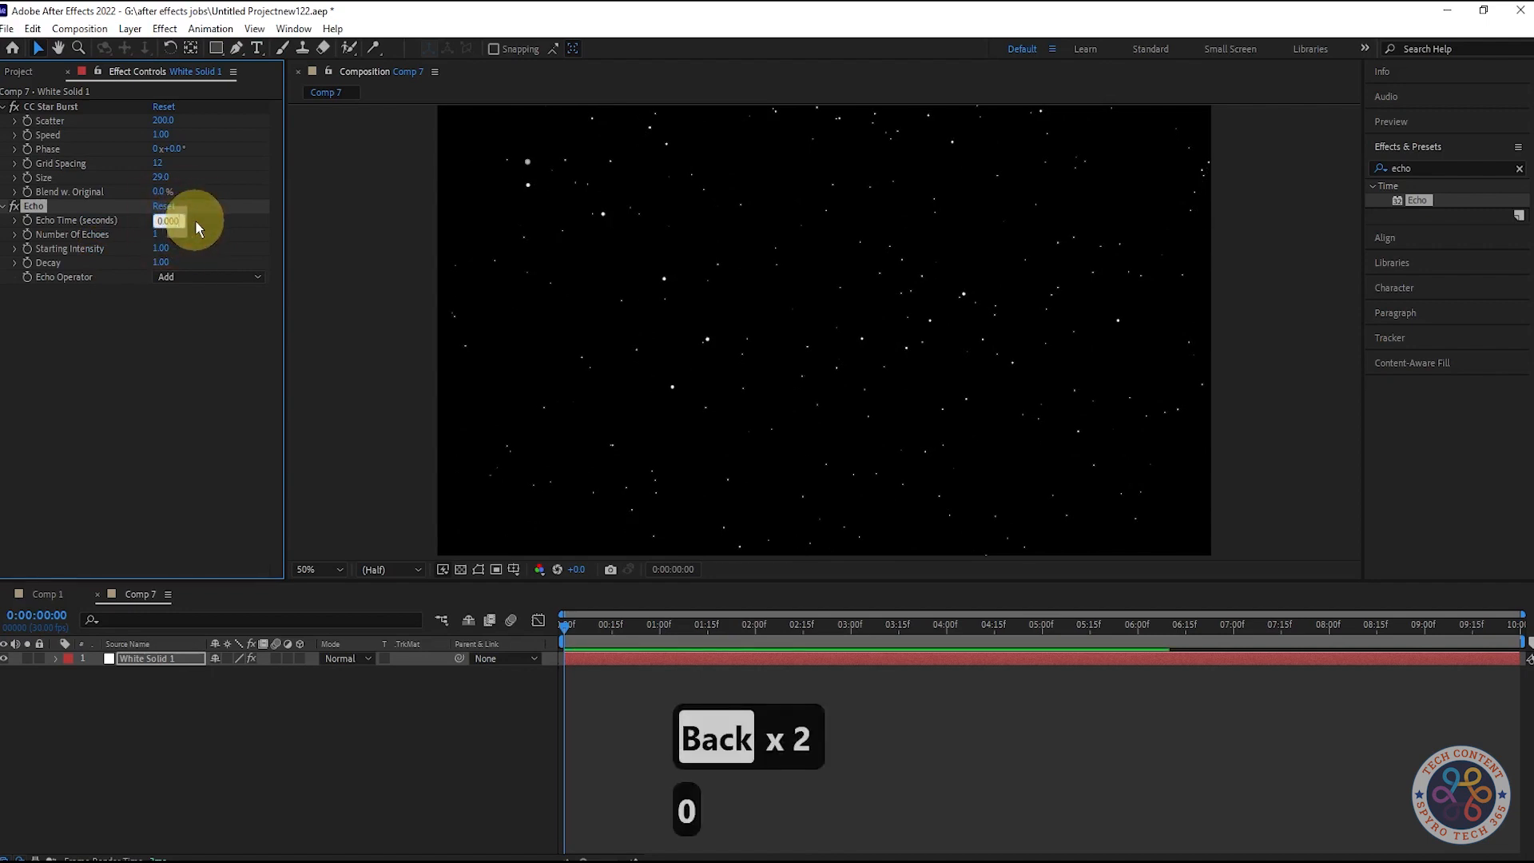
click(189, 376)
click(188, 362)
drag(577, 623, 520, 636)
click(166, 220)
click(213, 399)
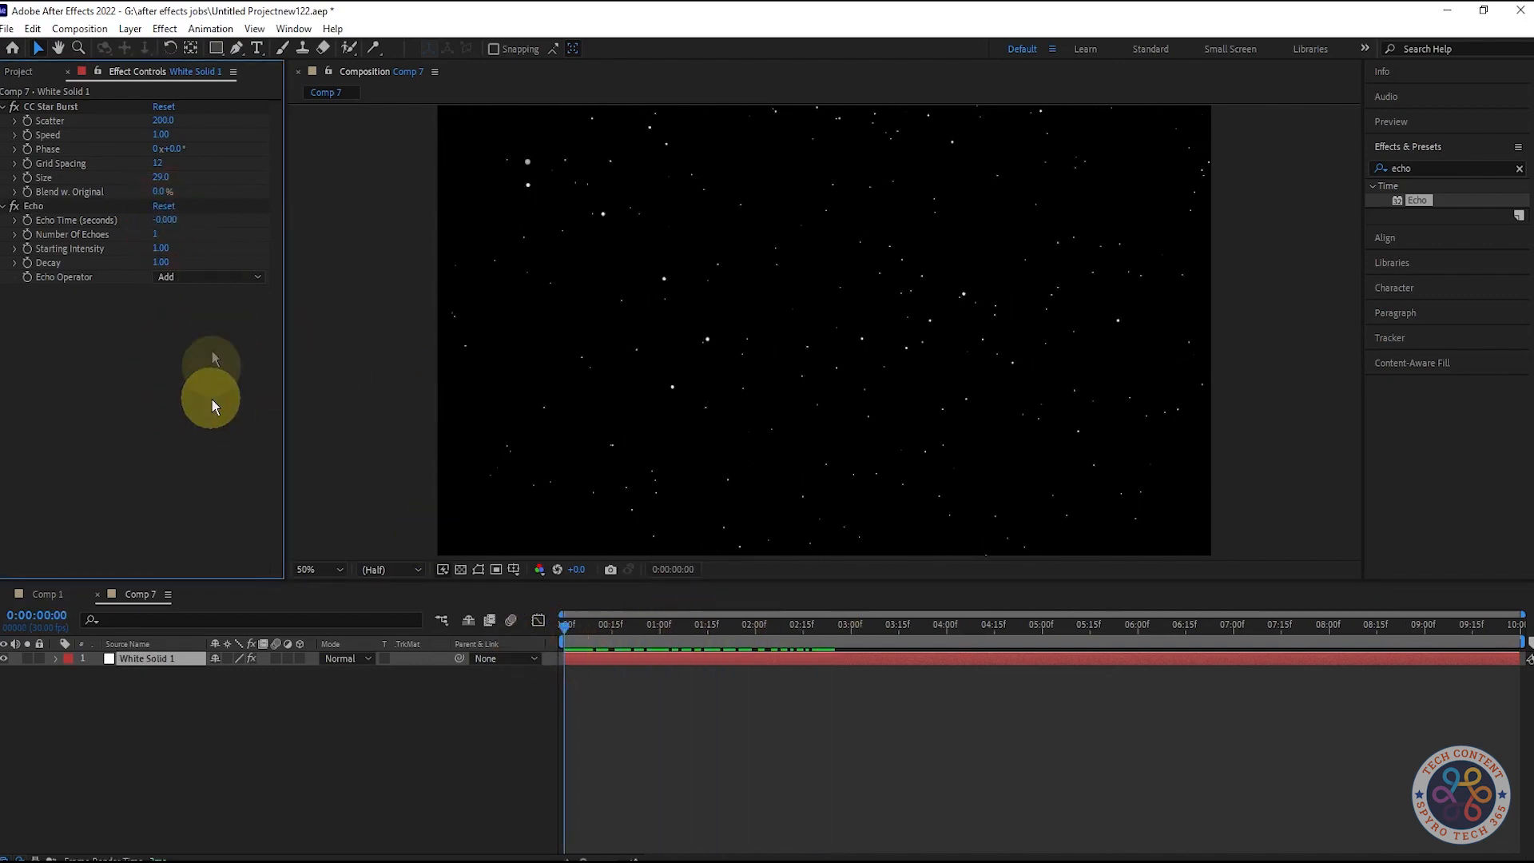
click(163, 206)
Step: Set the Echo Time to -0.001 seconds and preview the composition
click(169, 220)
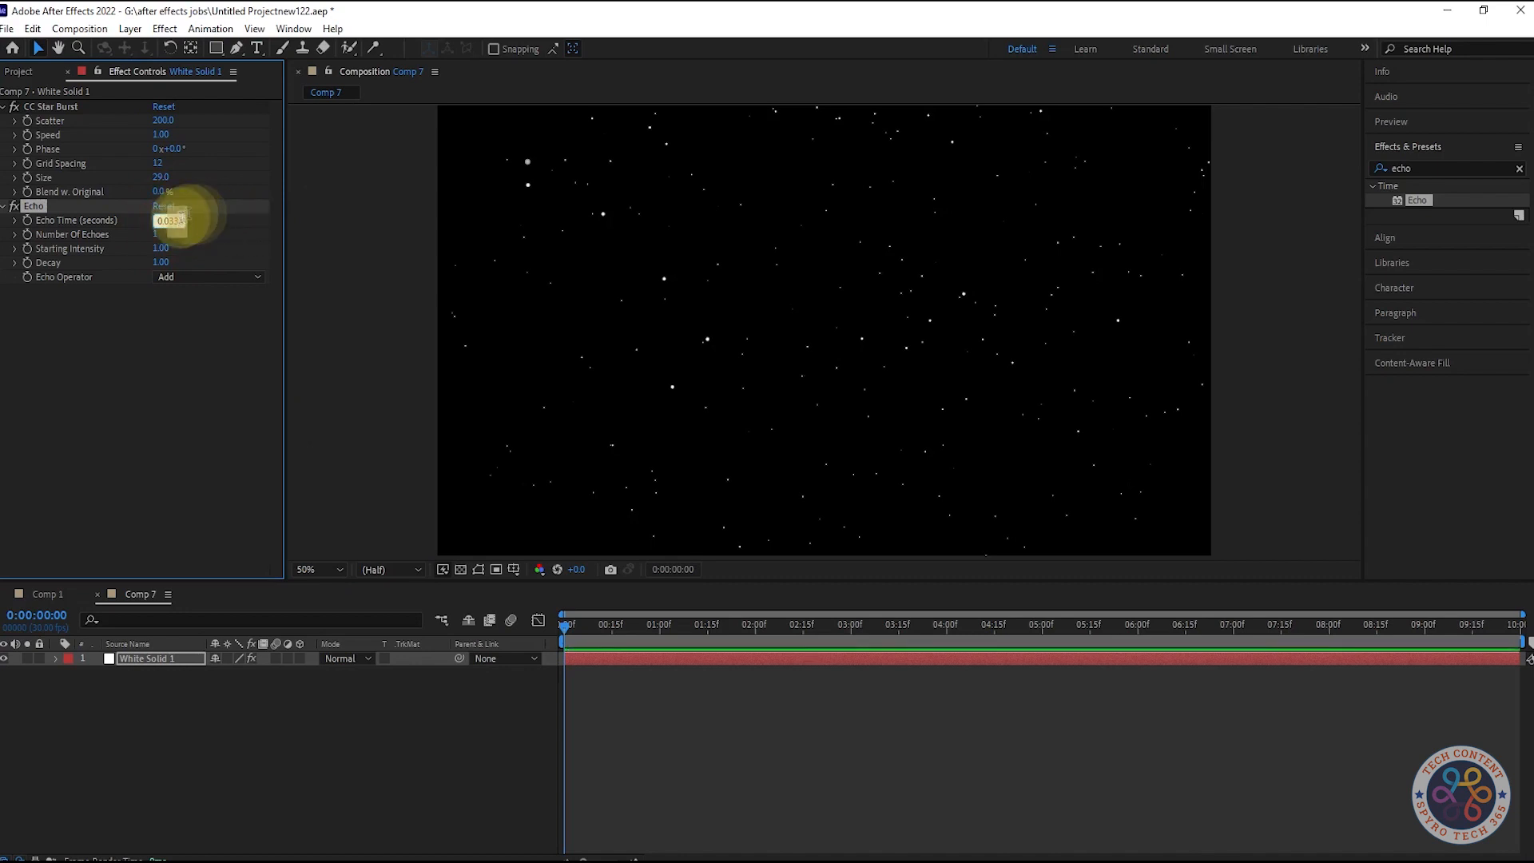
key(BackSpace)
key(BackSpace)
key(BackSpace)
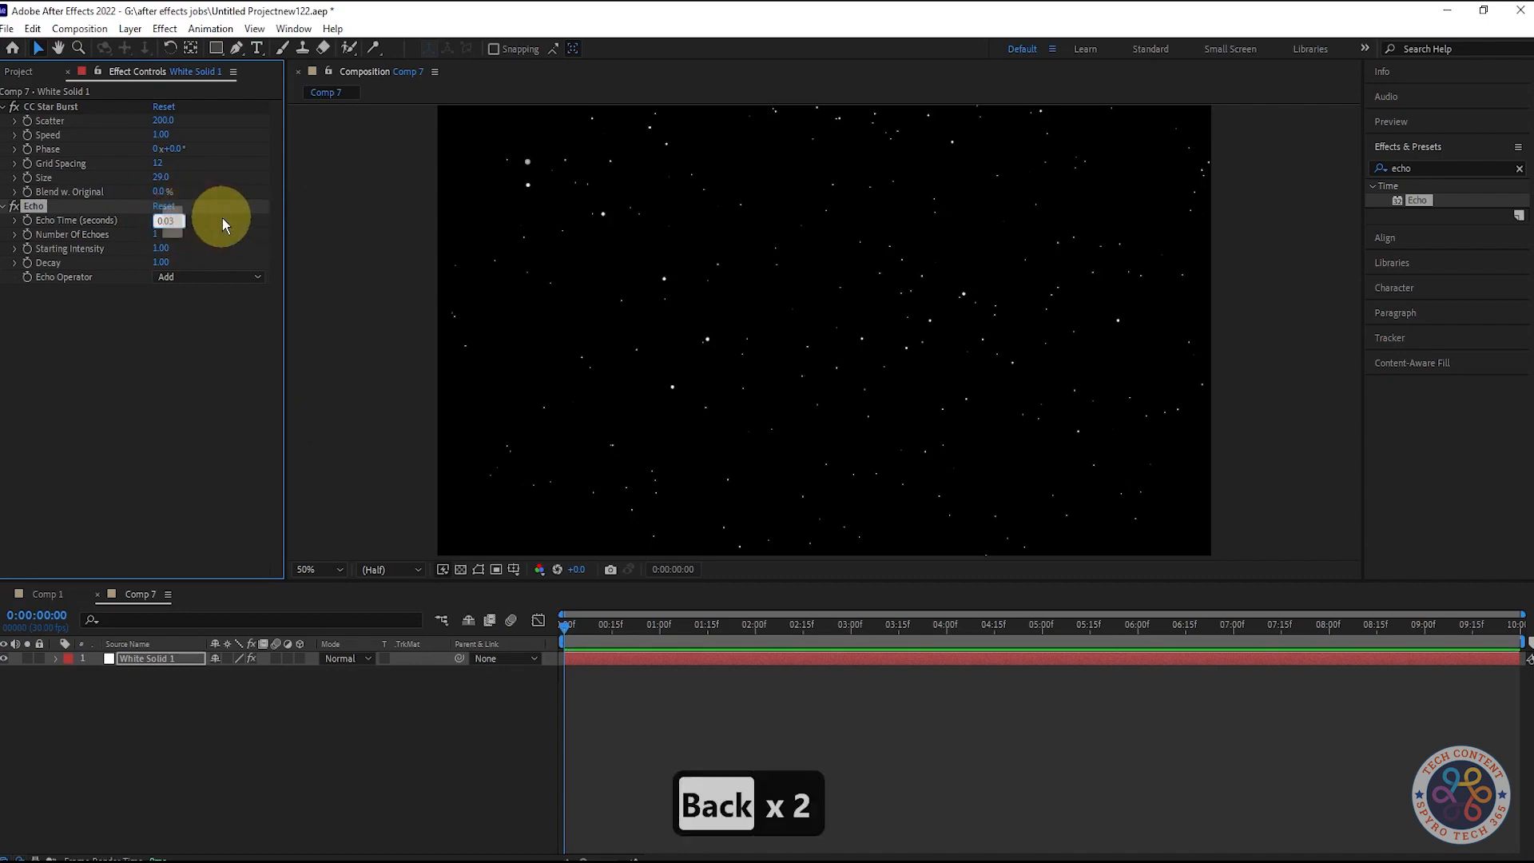
text(01)
click(205, 319)
click(570, 632)
drag(570, 632, 1522, 614)
key(space)
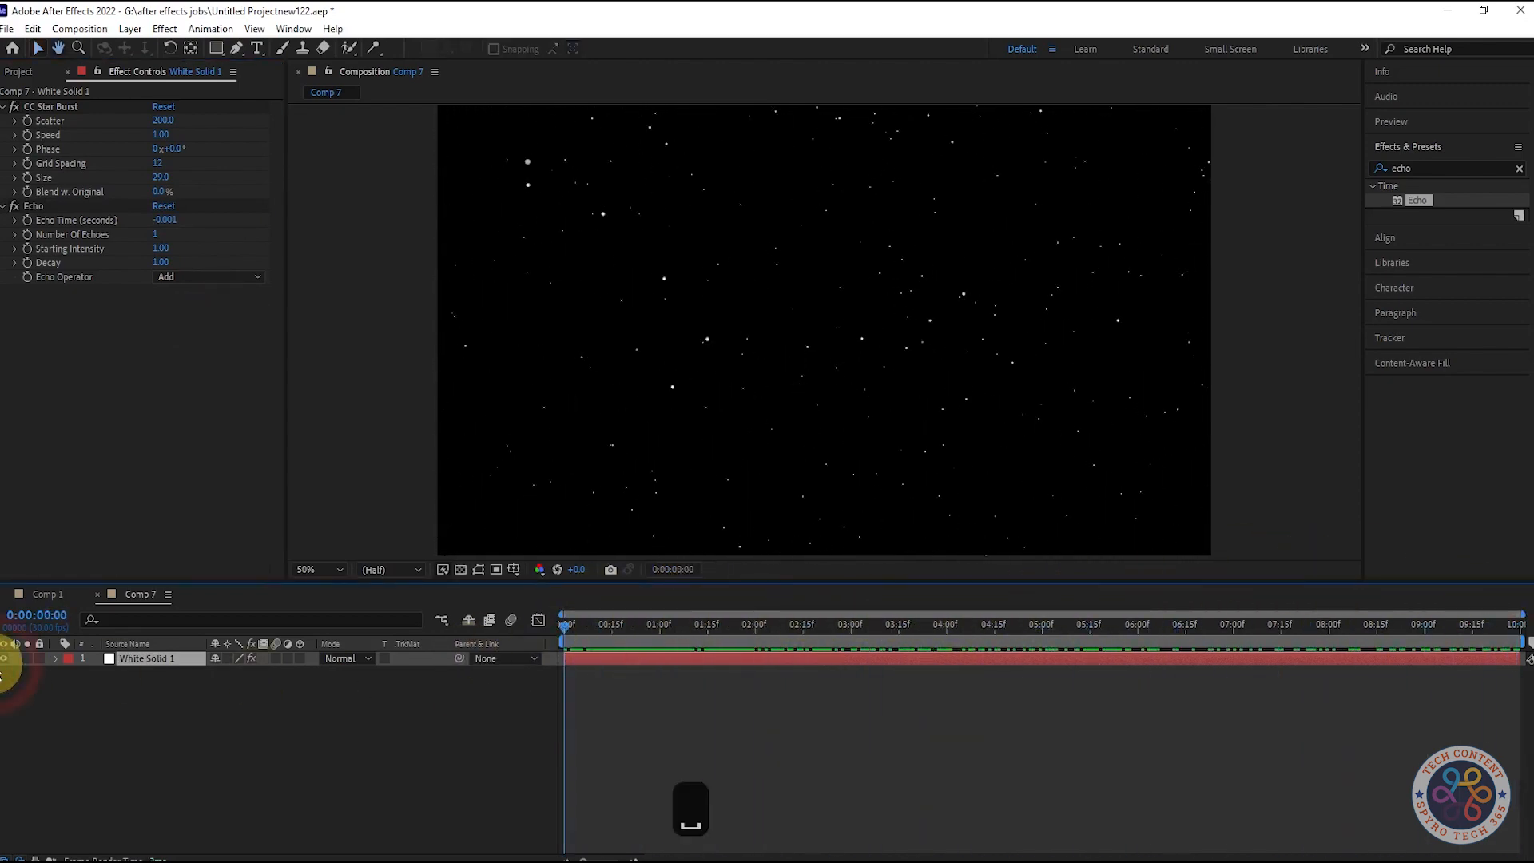
key(space)
Step: Enable keyframing for Number Of Echoes and Speed at 0 seconds, and set them to 100 and 2 at 1 second
click(24, 236)
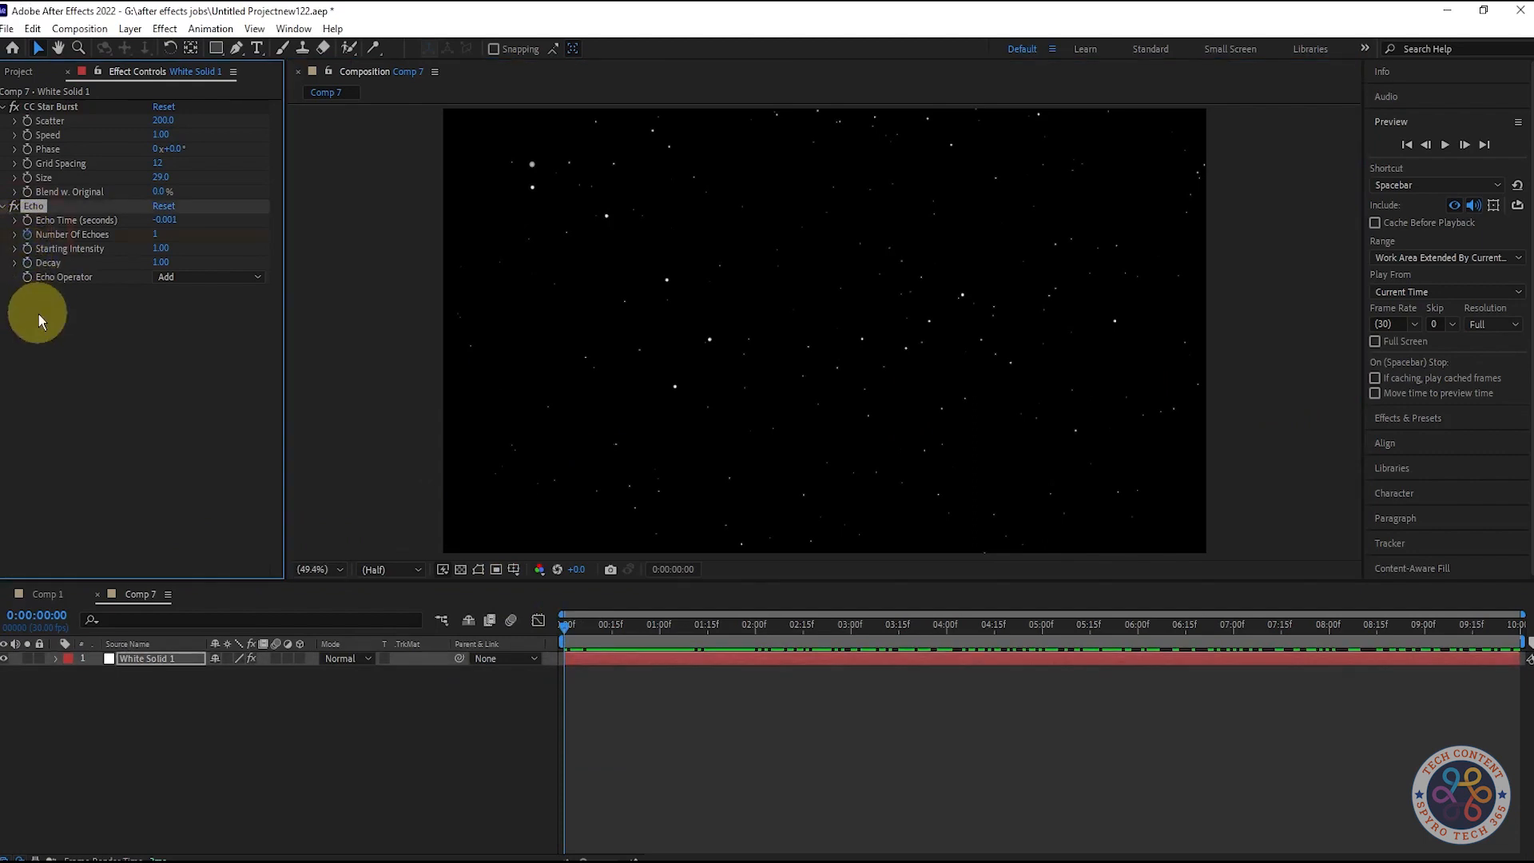
click(36, 107)
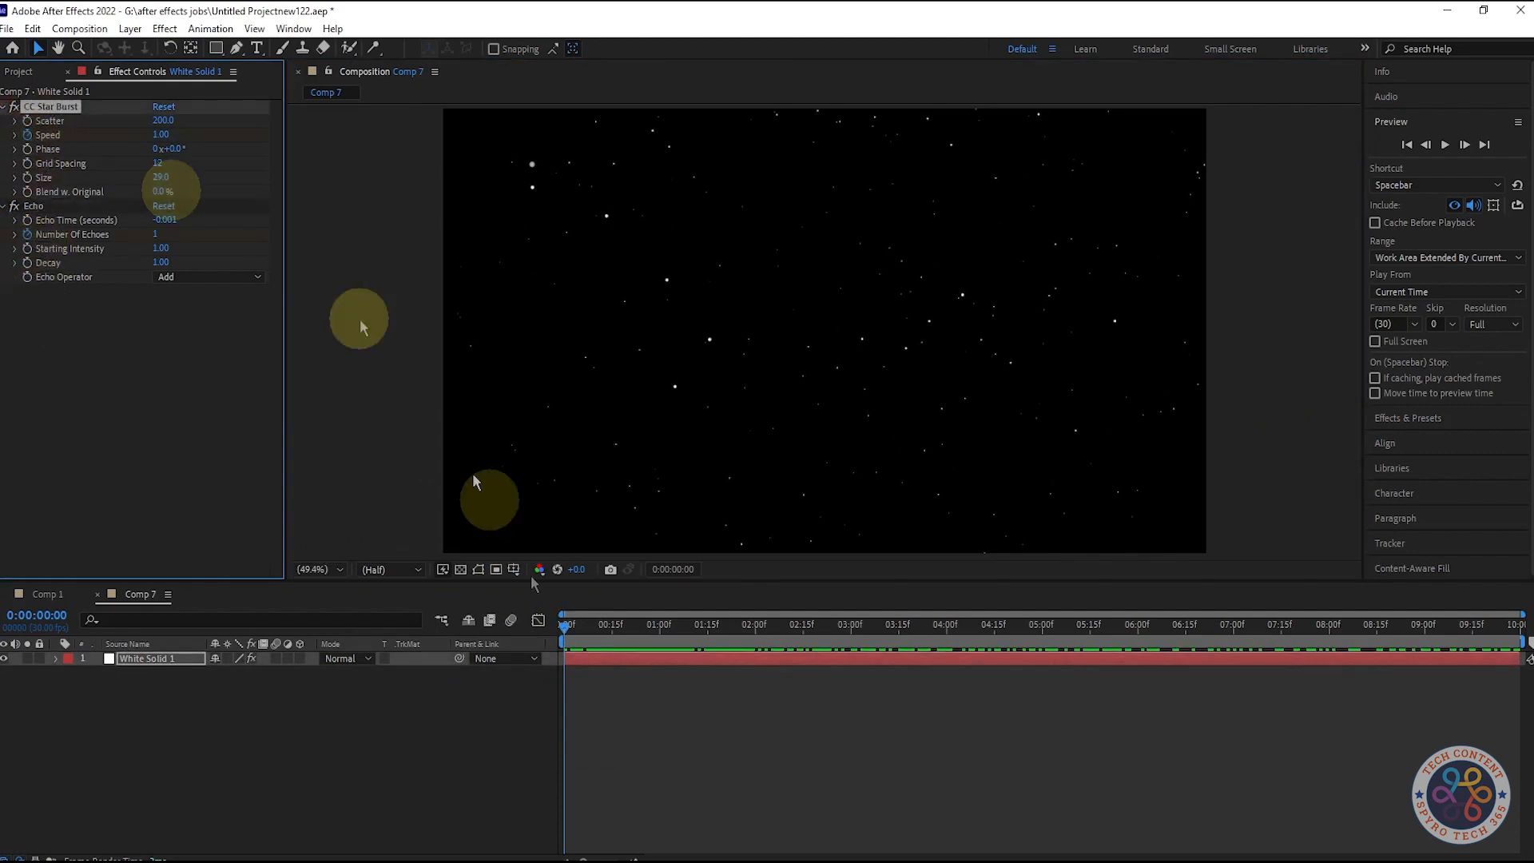
drag(564, 625, 660, 639)
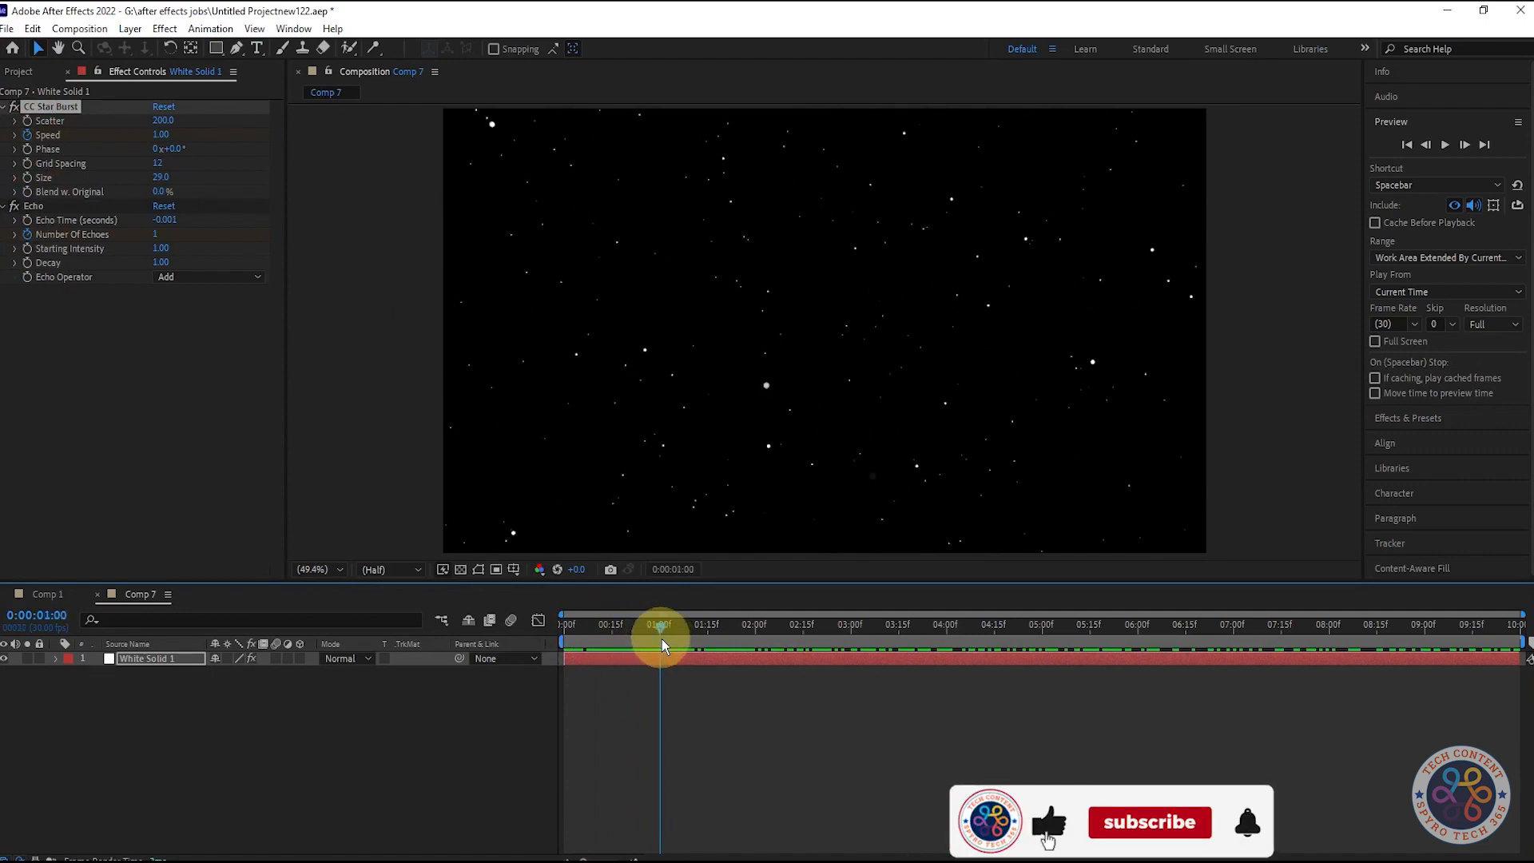
click(157, 234)
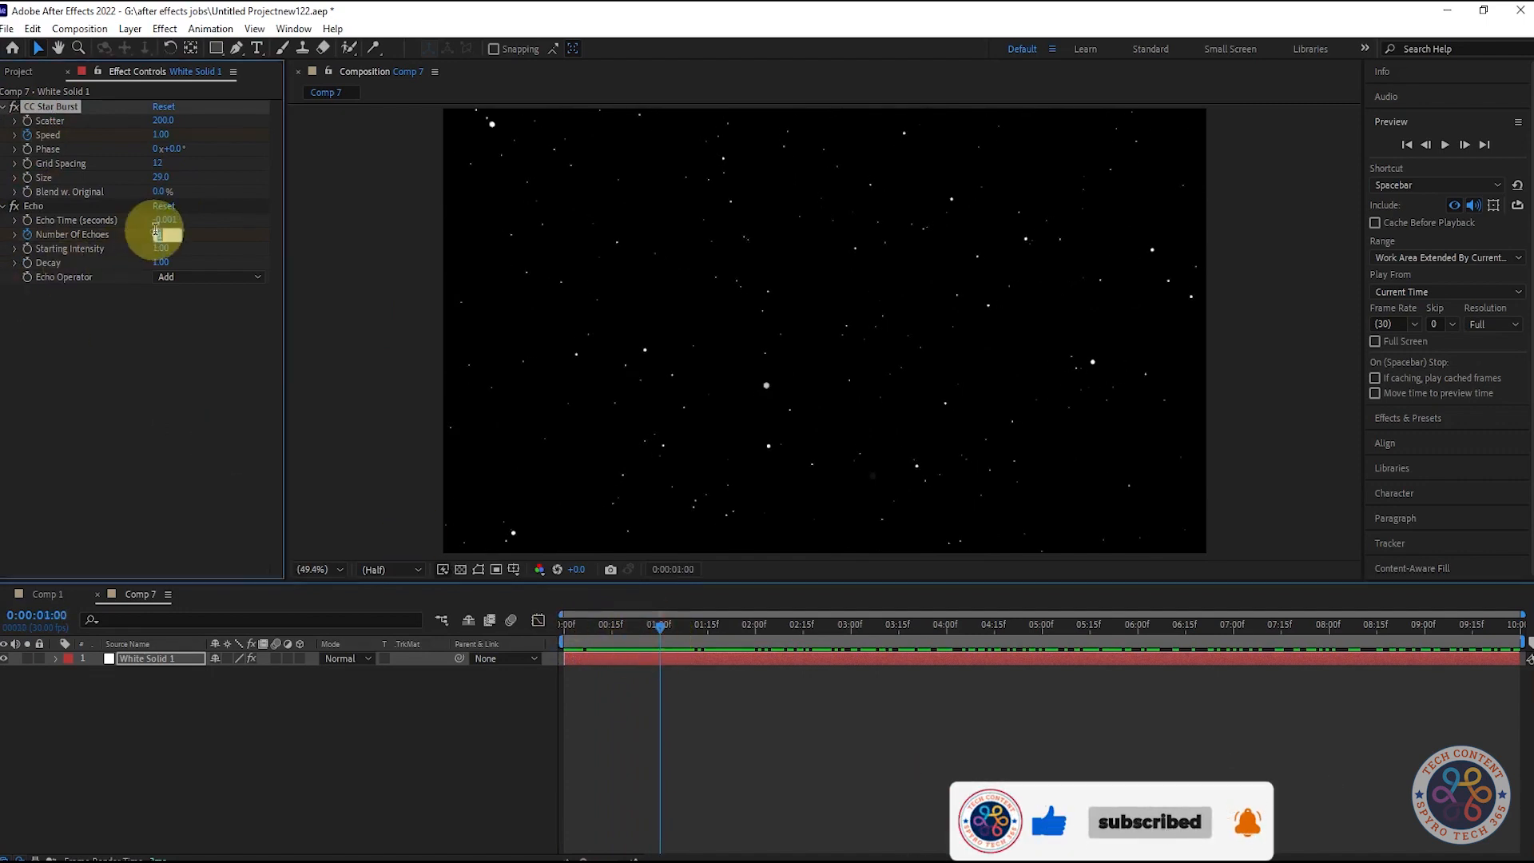
text(100)
click(170, 366)
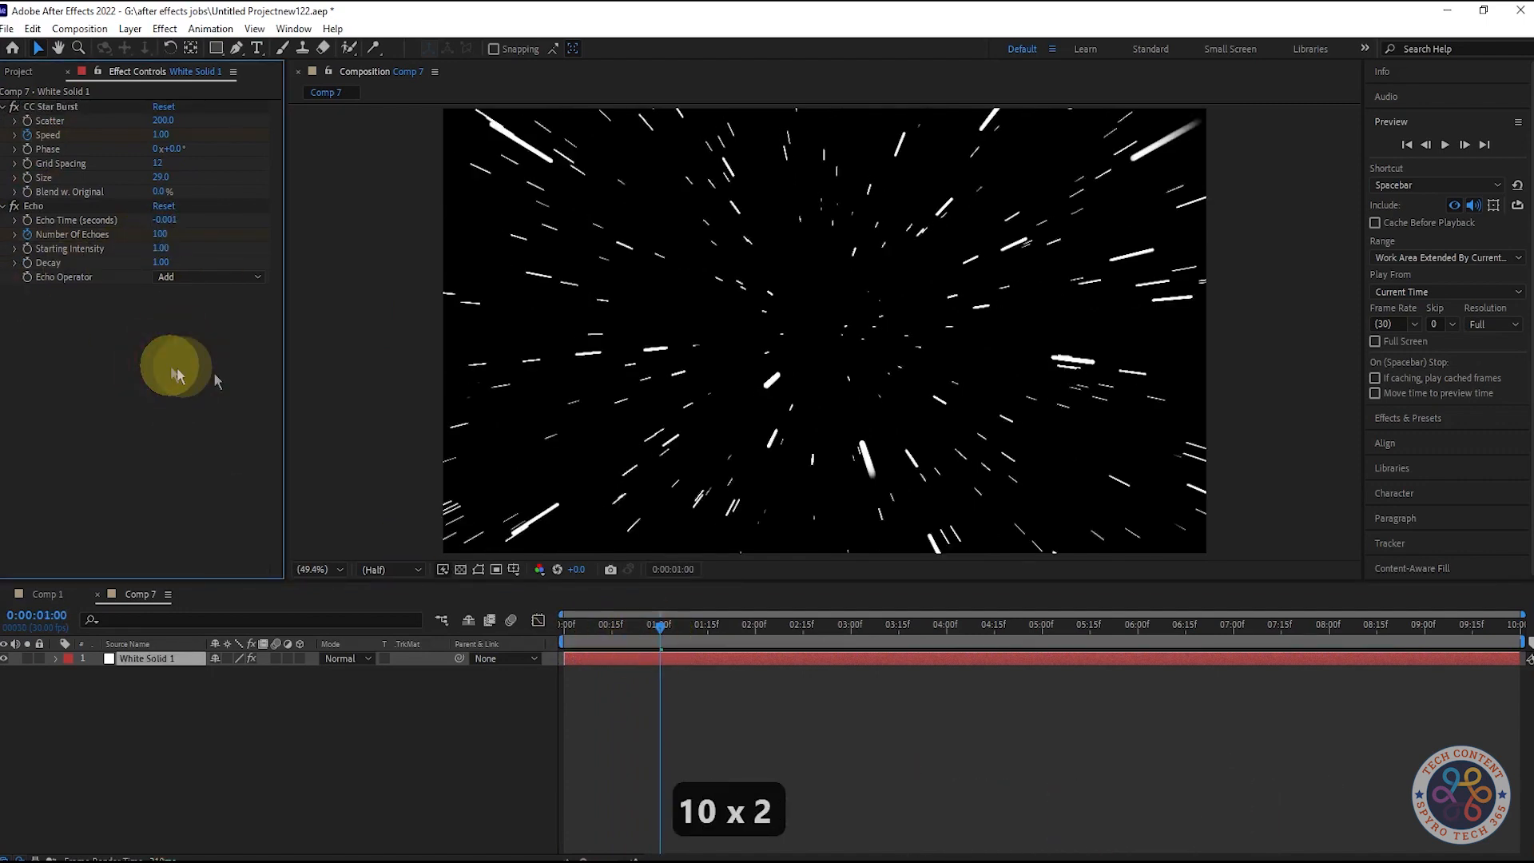
text(2)
click(198, 361)
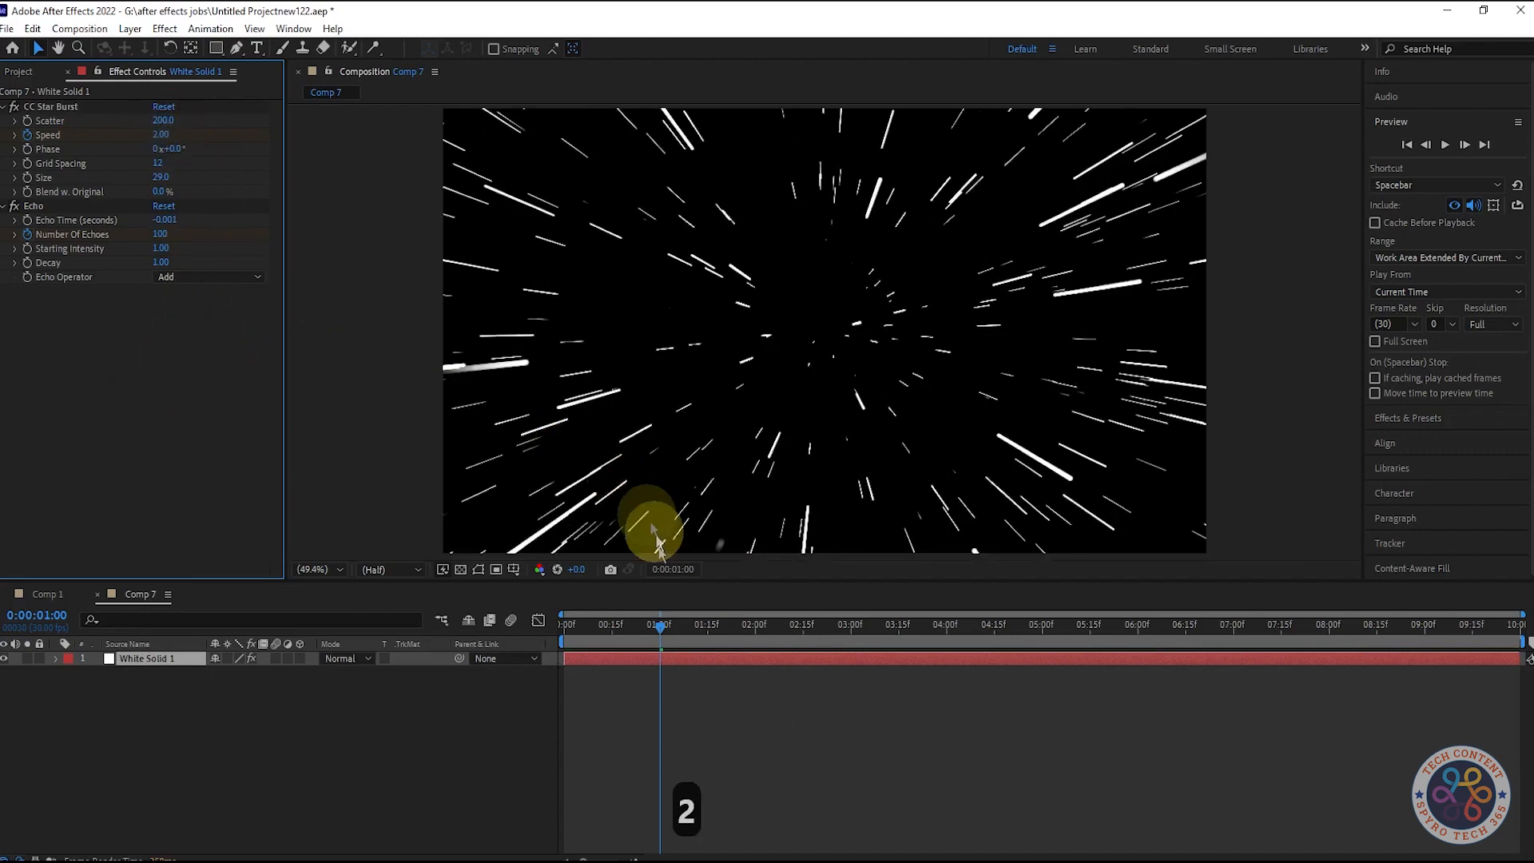
Step: Reveal the layer's keyframes and, at 2 seconds, set Speed to 4 and Number Of Echoes to 200
mouse_move(657, 626)
mouse_down()
mouse_move(540, 639)
mouse_move(647, 627)
mouse_move(690, 645)
mouse_move(752, 640)
mouse_up()
key(ctrl+z)
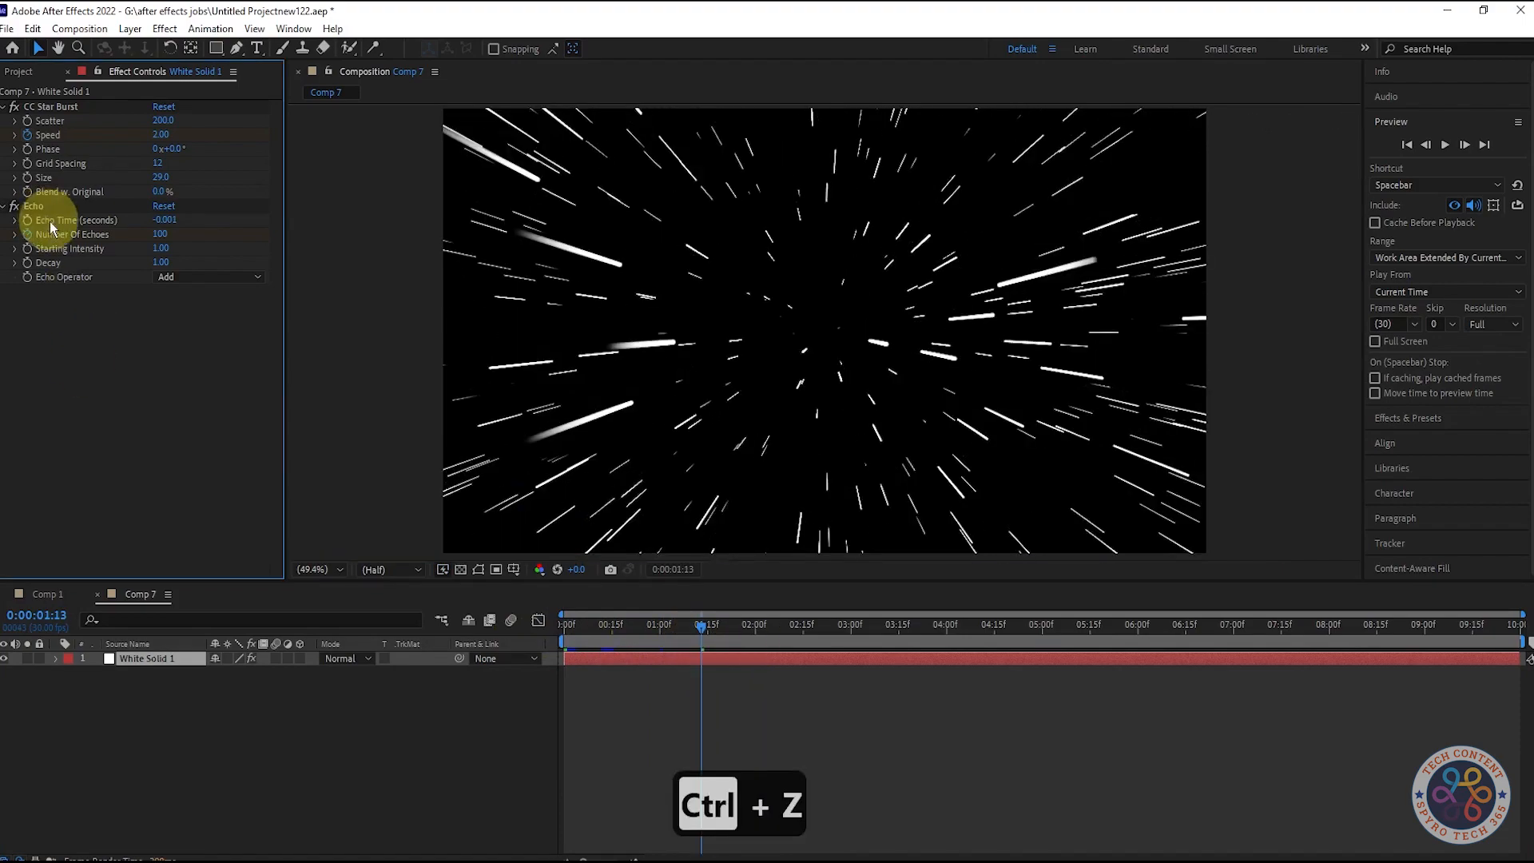
key(u)
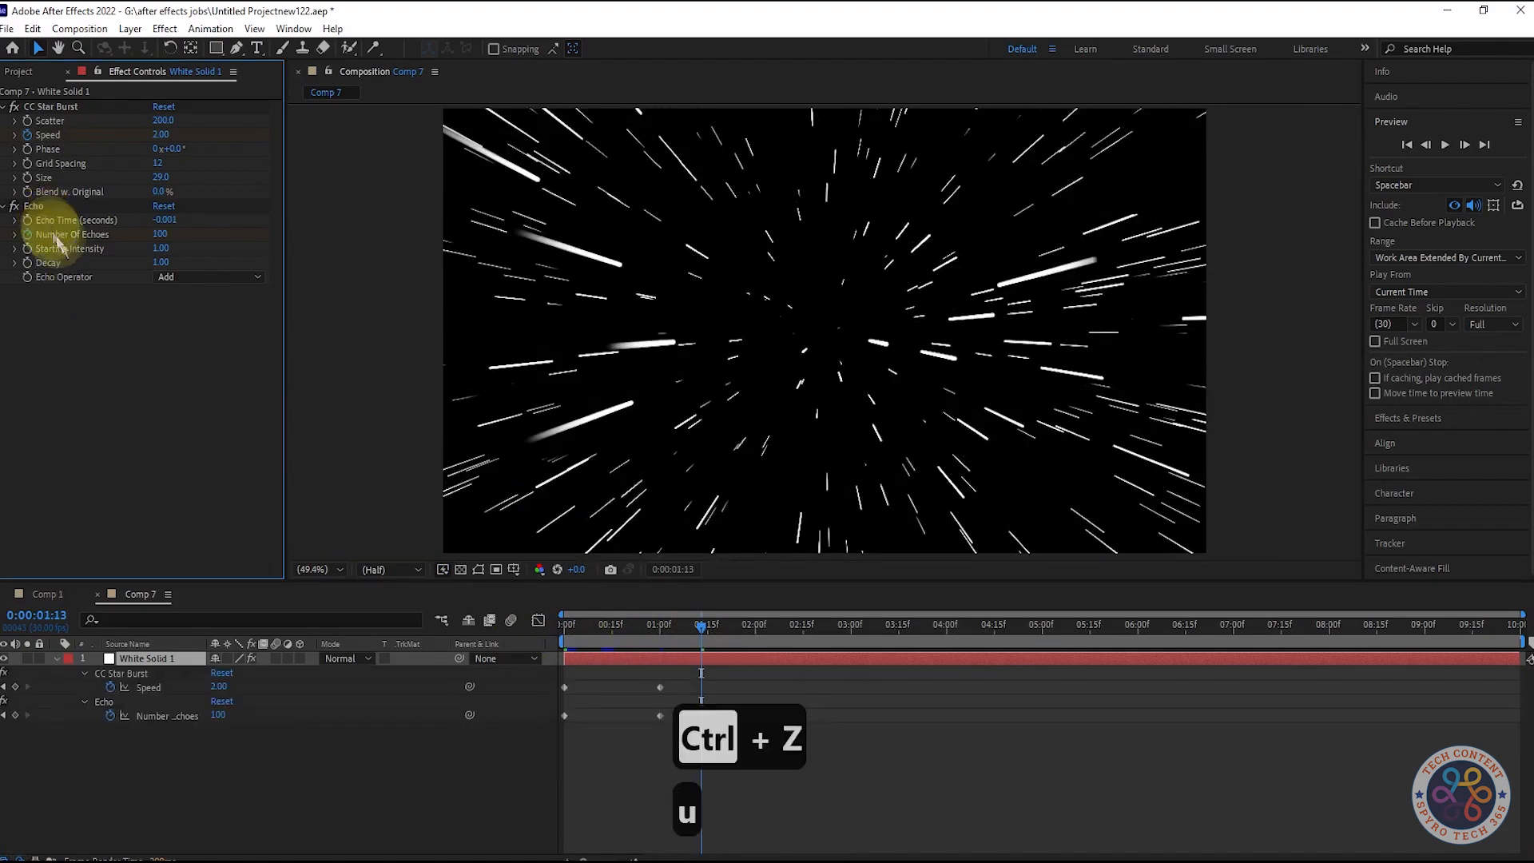
drag(701, 631, 753, 646)
click(160, 136)
text(5)
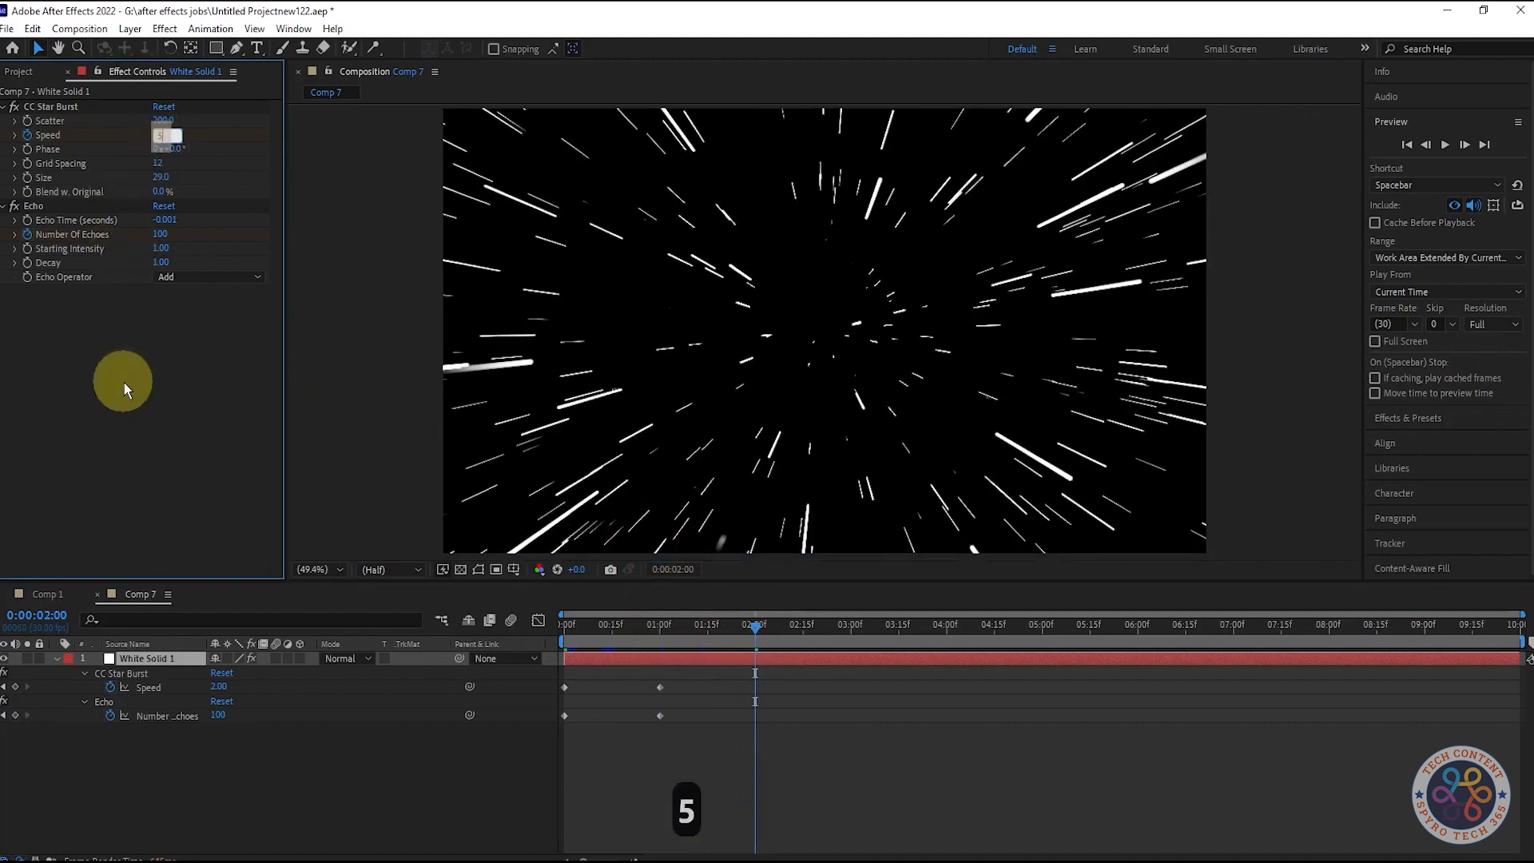
click(123, 381)
click(163, 234)
text(200)
click(207, 386)
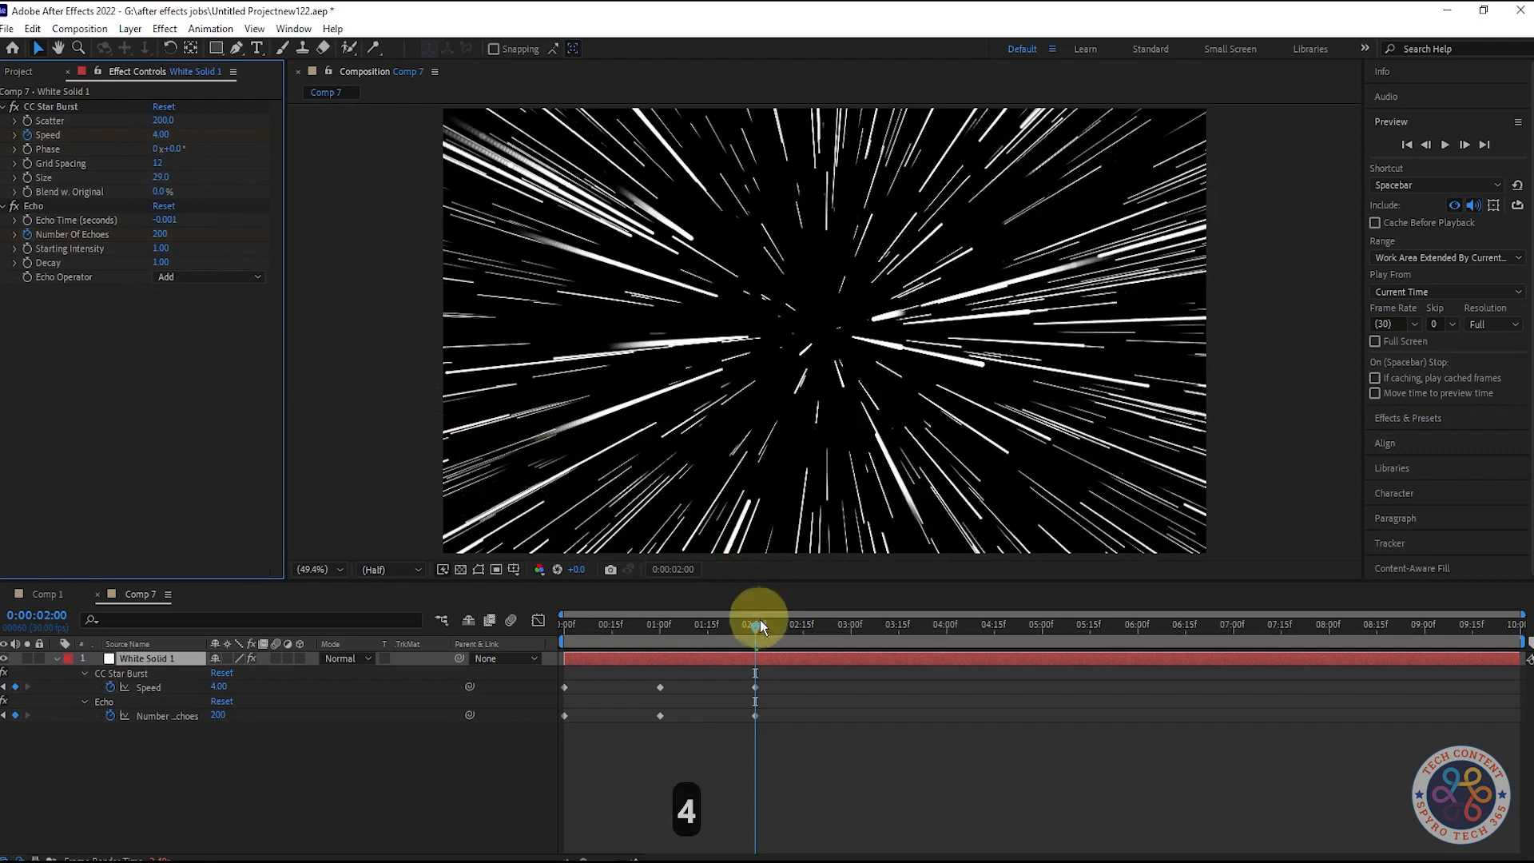
Step: At 3 seconds, set Number Of Echoes to 250 and Speed to 5
drag(760, 626, 851, 636)
click(161, 234)
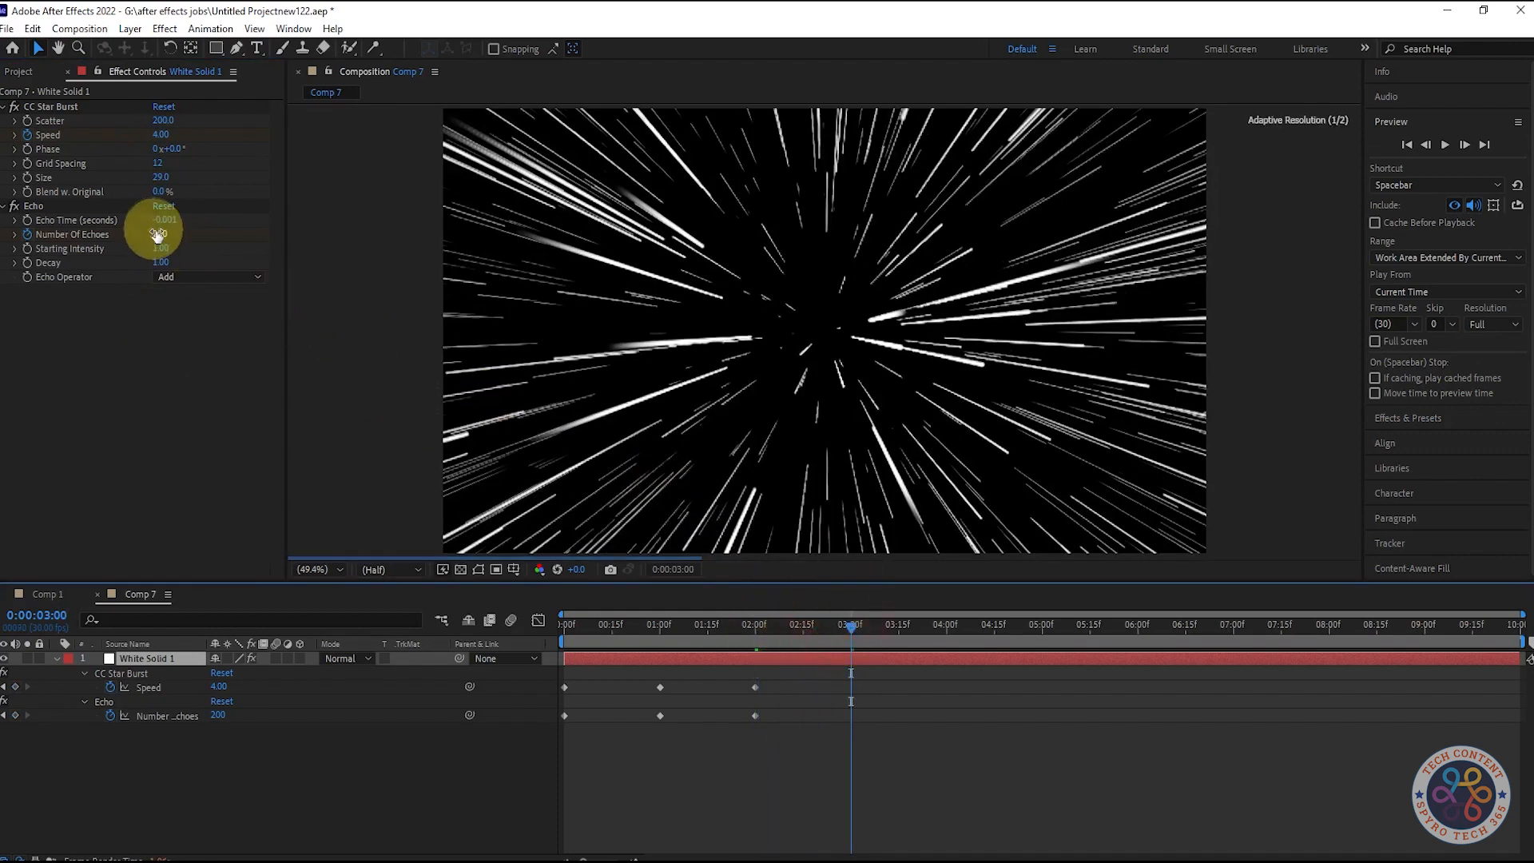
text(250)
click(289, 439)
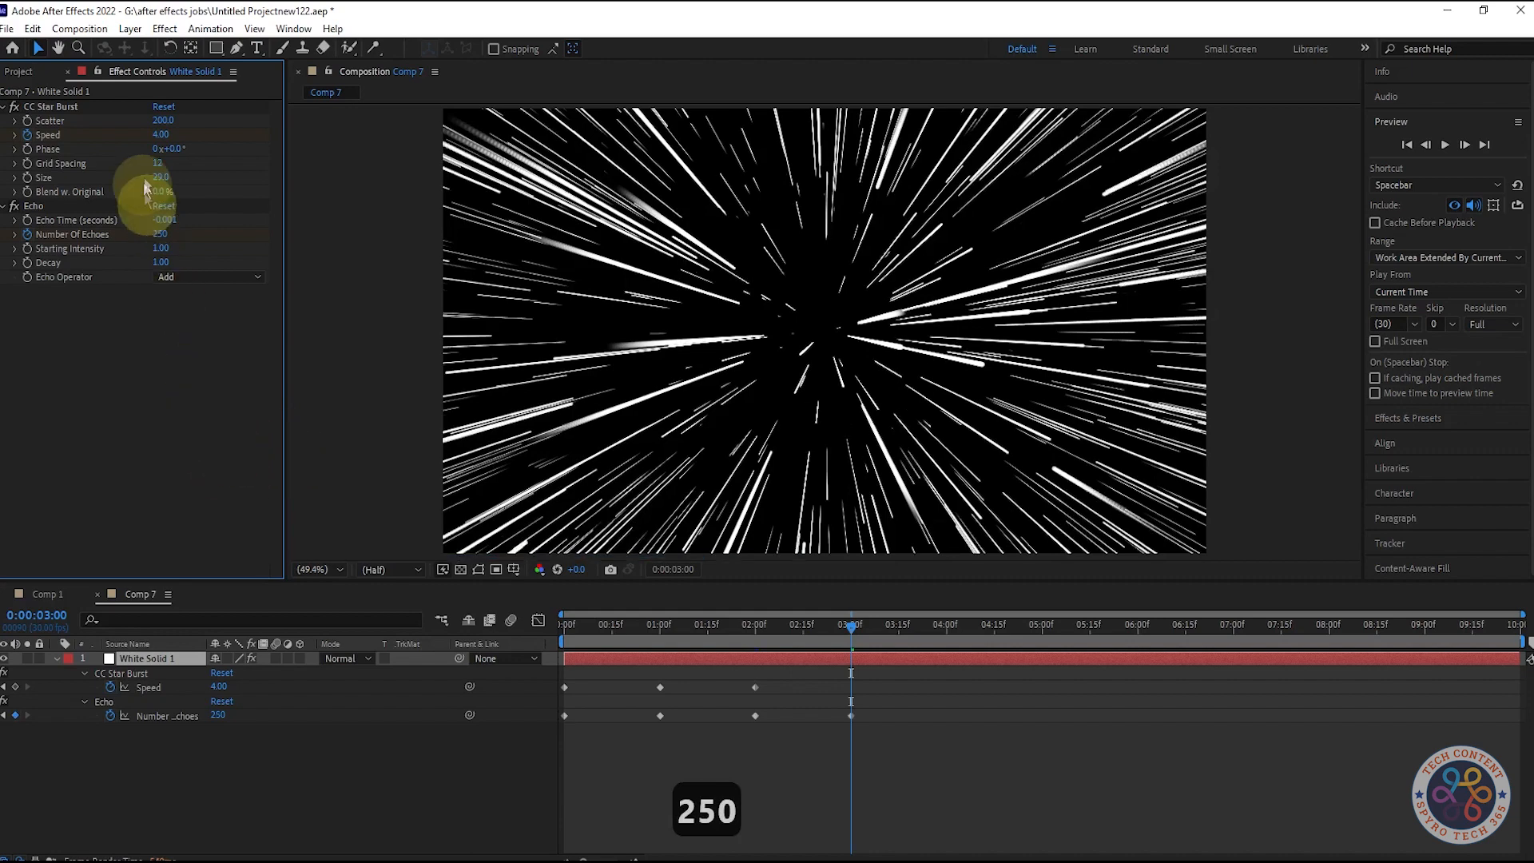
click(166, 135)
text(5)
click(187, 383)
Step: Copy all Speed and Number Of Echoes keyframes, paste them from 4 seconds onward, and preview with the work area ending at 7 seconds
drag(895, 761, 492, 631)
key(ctrl+c)
mouse_move(897, 626)
mouse_down()
mouse_move(1235, 640)
mouse_move(122, 612)
mouse_up()
key(ctrl+v)
key(n)
key(space)
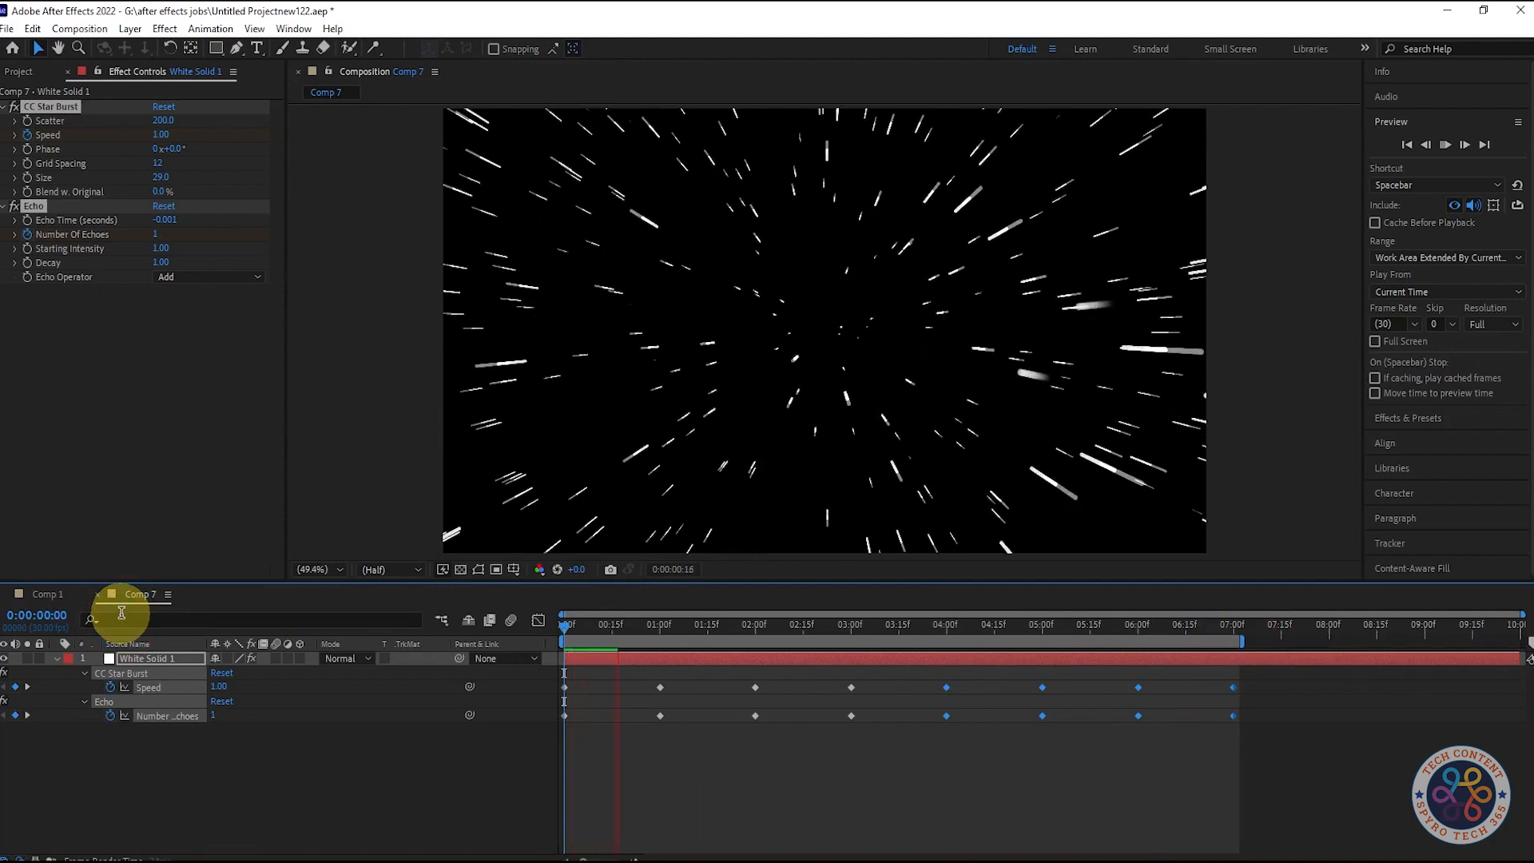
Step: Add a new adjustment layer above the white solid
click(223, 755)
right_click(222, 755)
mouse_move(340, 561)
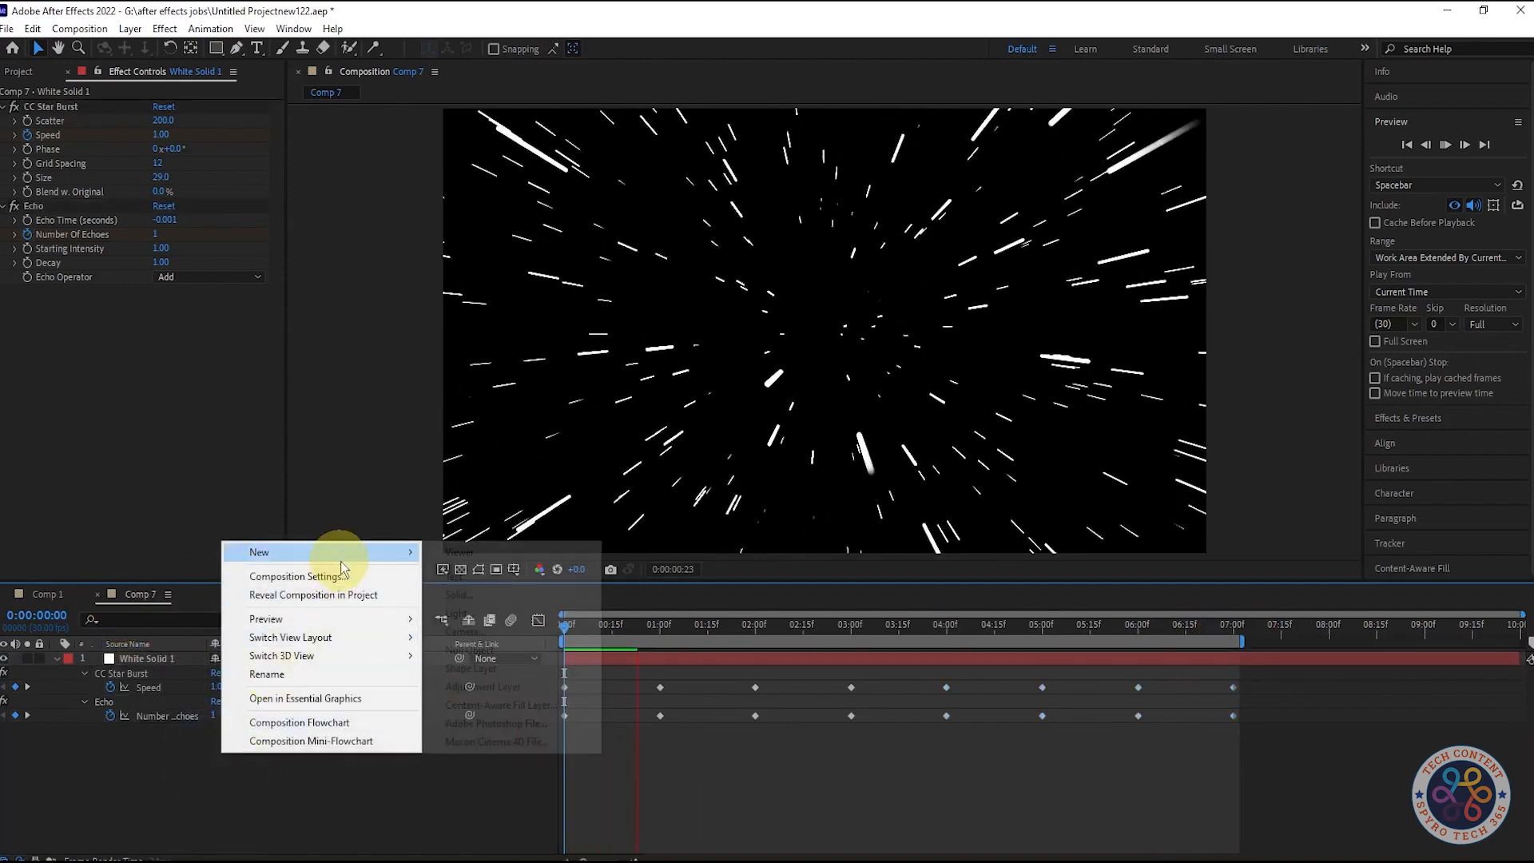
click(492, 686)
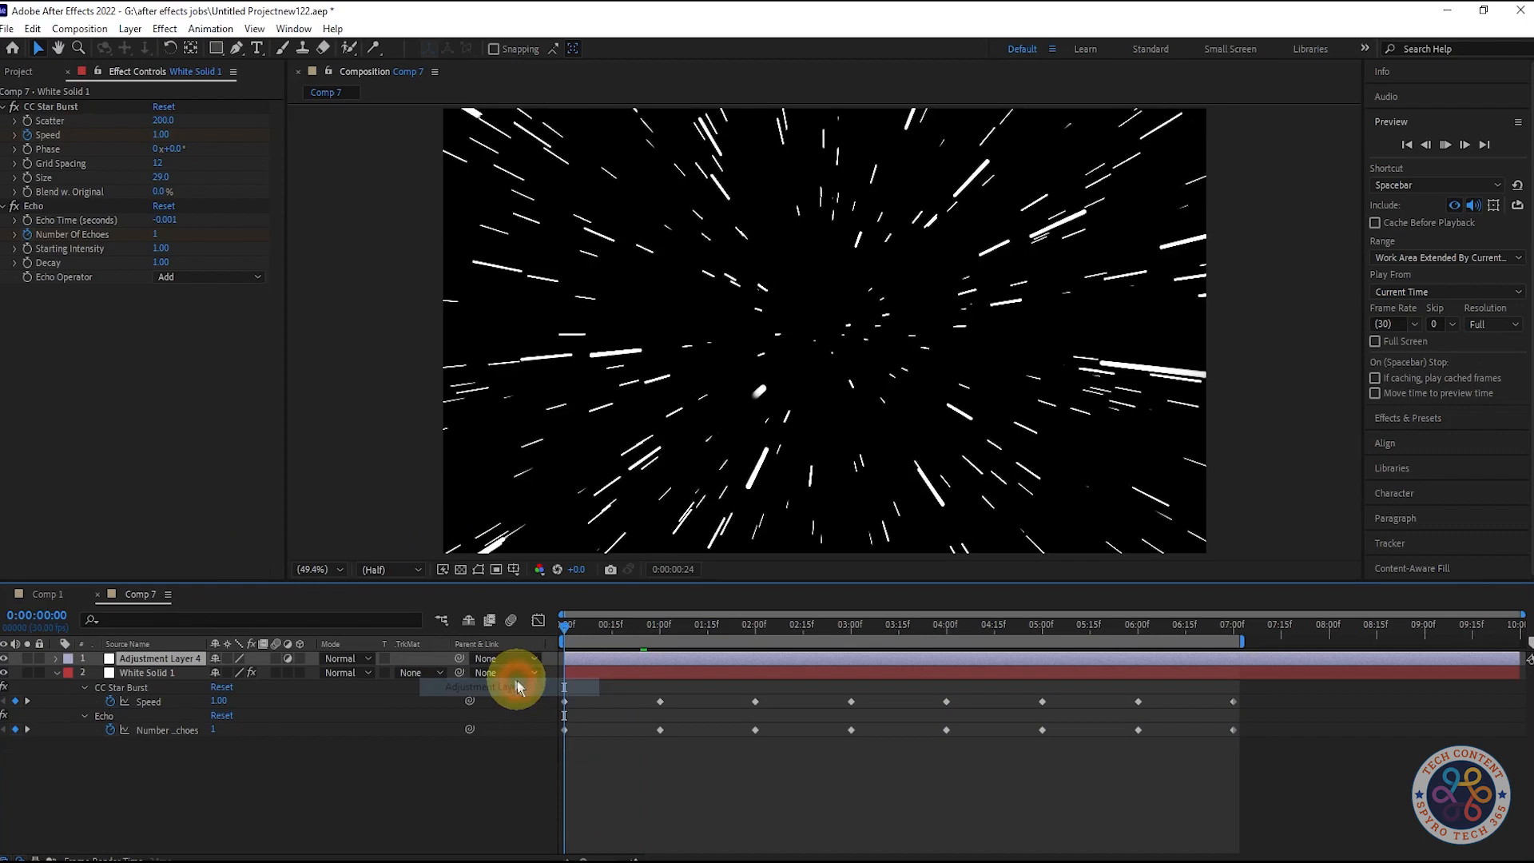
Step: Search the effects for "optic" and apply Optics Compensation to the adjustment layer
click(1422, 420)
double_click(1436, 171)
key(BackSpace)
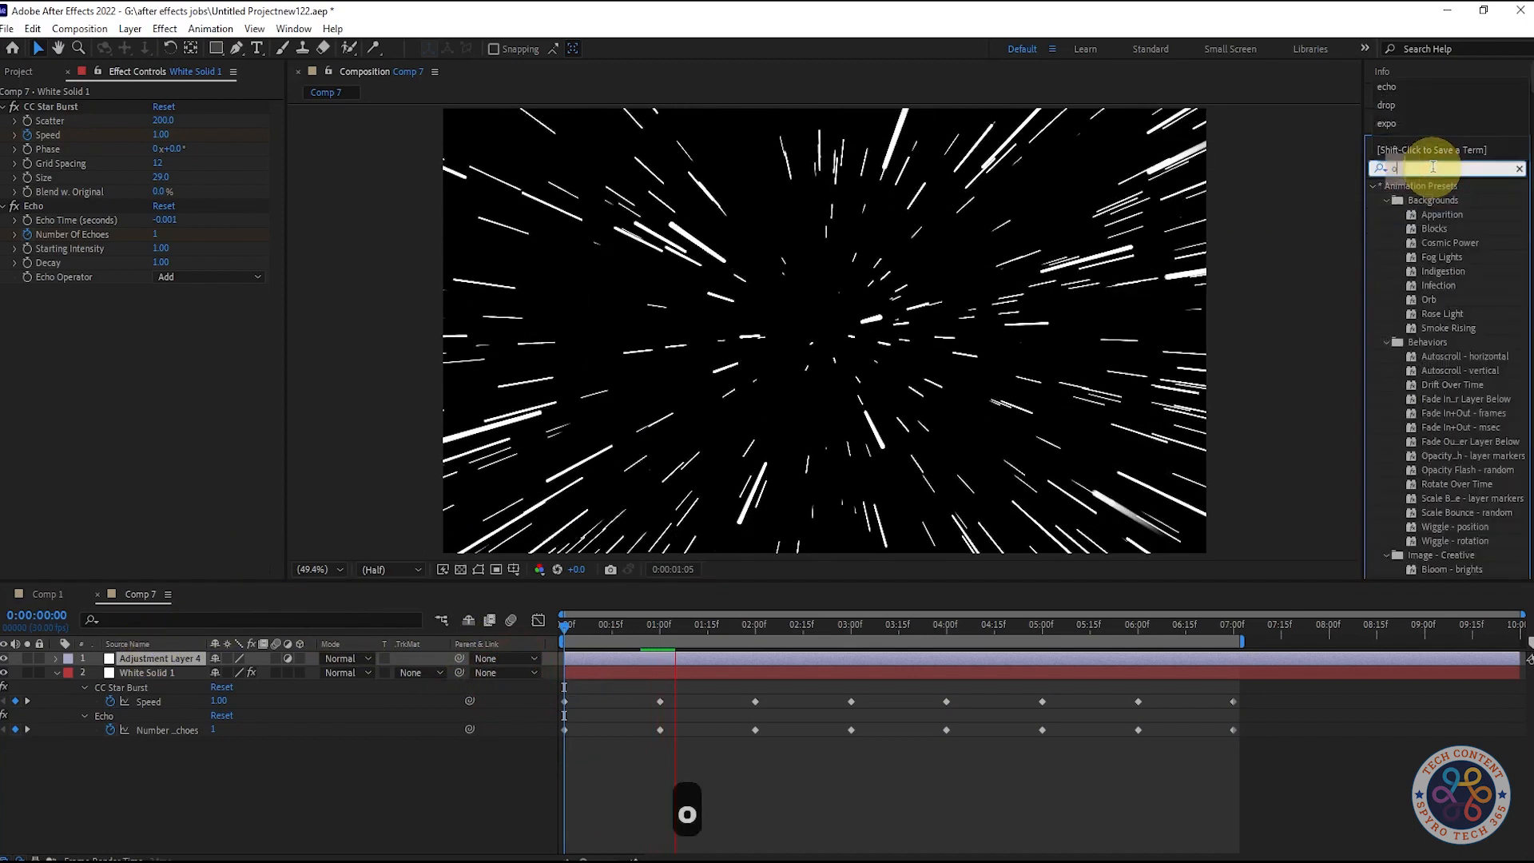
text(optica)
key(BackSpace)
drag(1390, 202, 139, 659)
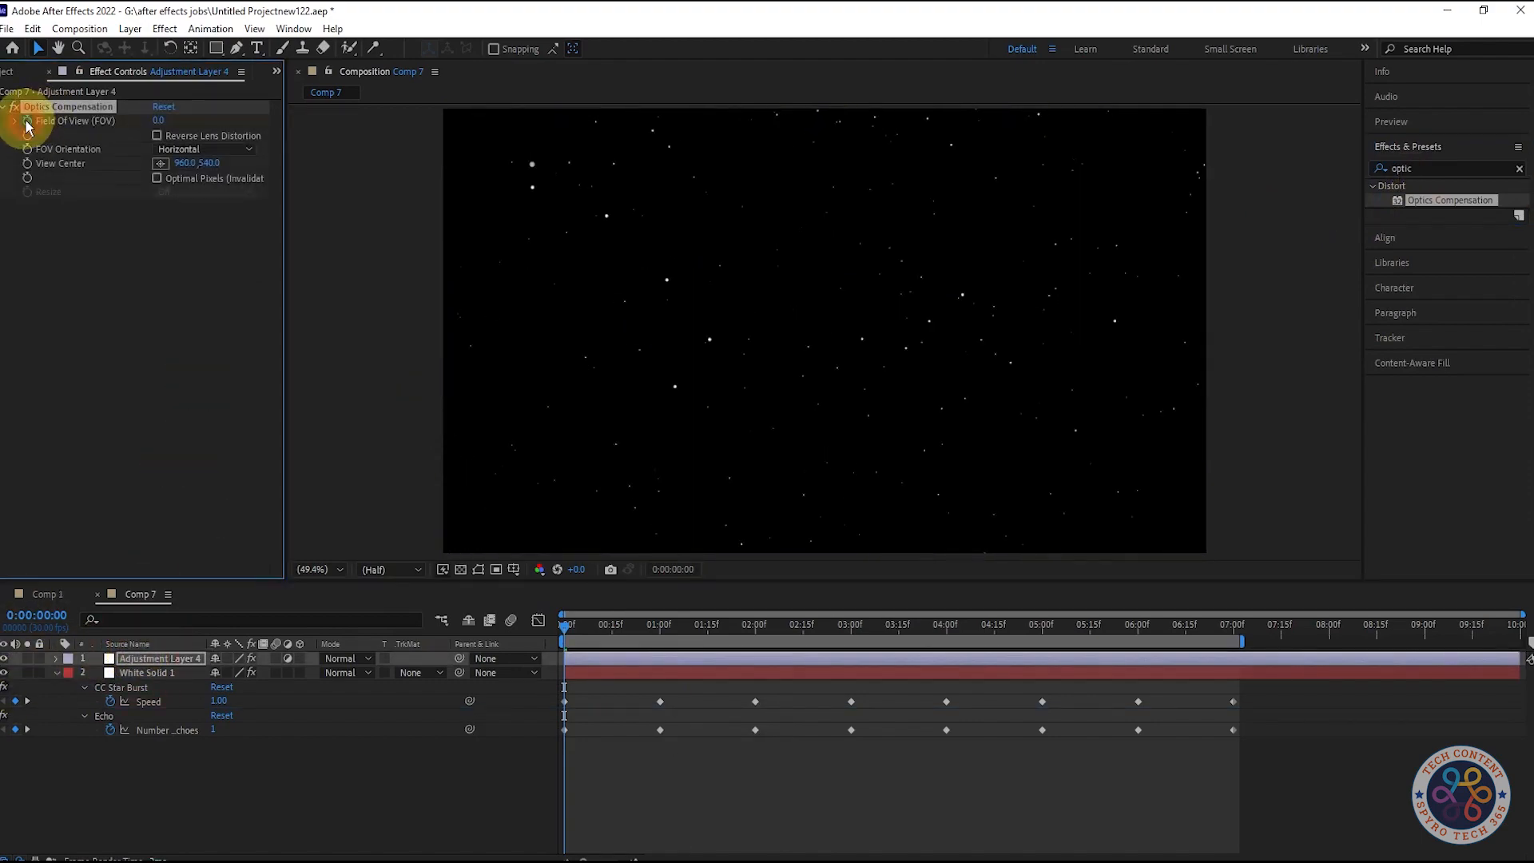
Step: Turn on Reverse Lens Distortion and keyframe Field Of View at 0 at the start and 141.6 at 0:00:07:02
click(27, 121)
key(u)
mouse_move(564, 626)
mouse_down()
mouse_move(1318, 631)
mouse_move(1236, 648)
mouse_up()
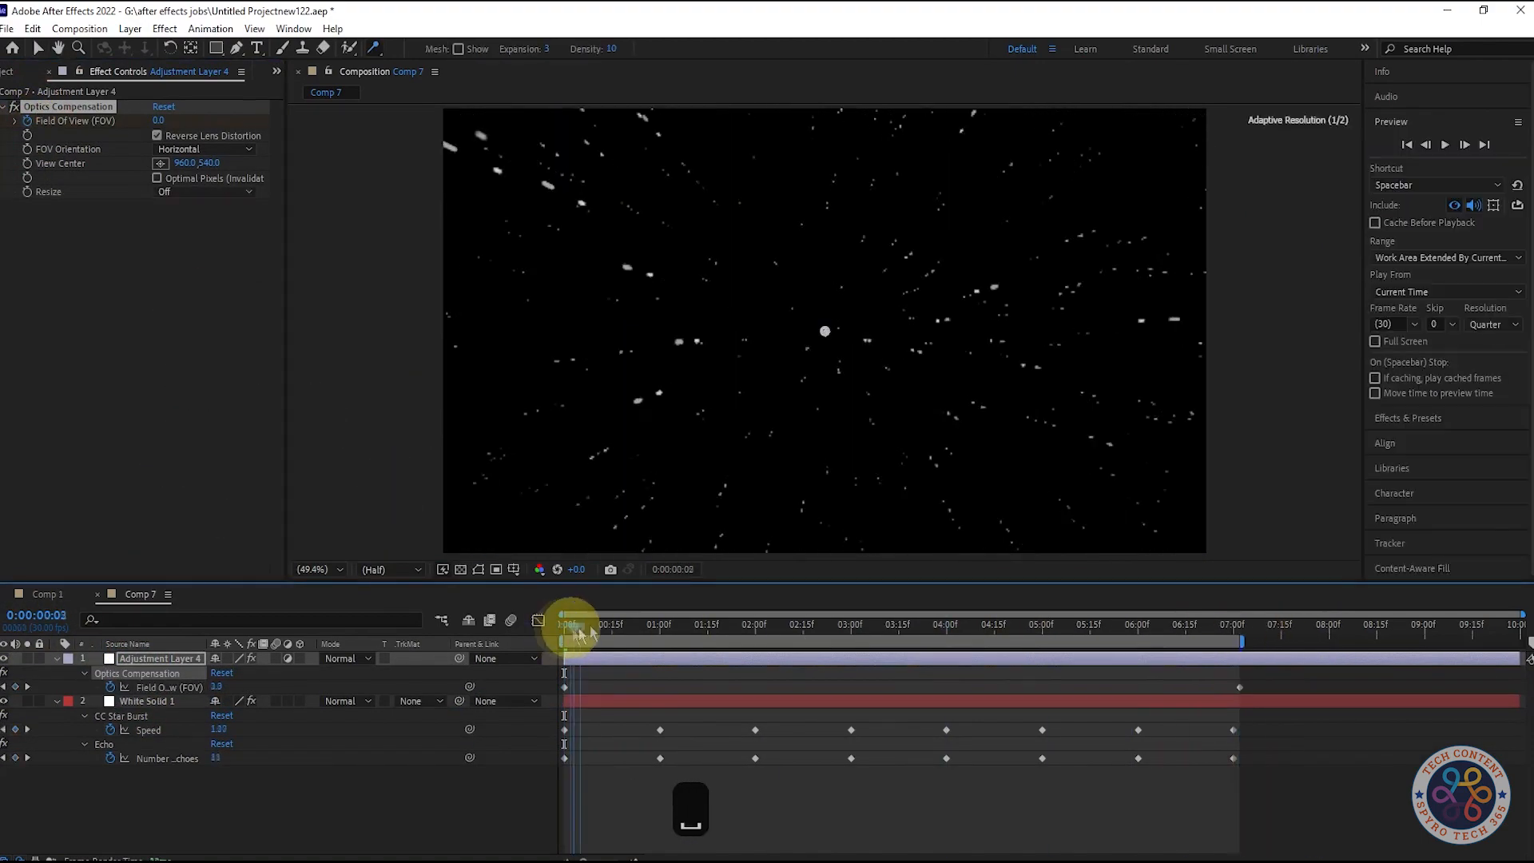
drag(575, 626, 1236, 629)
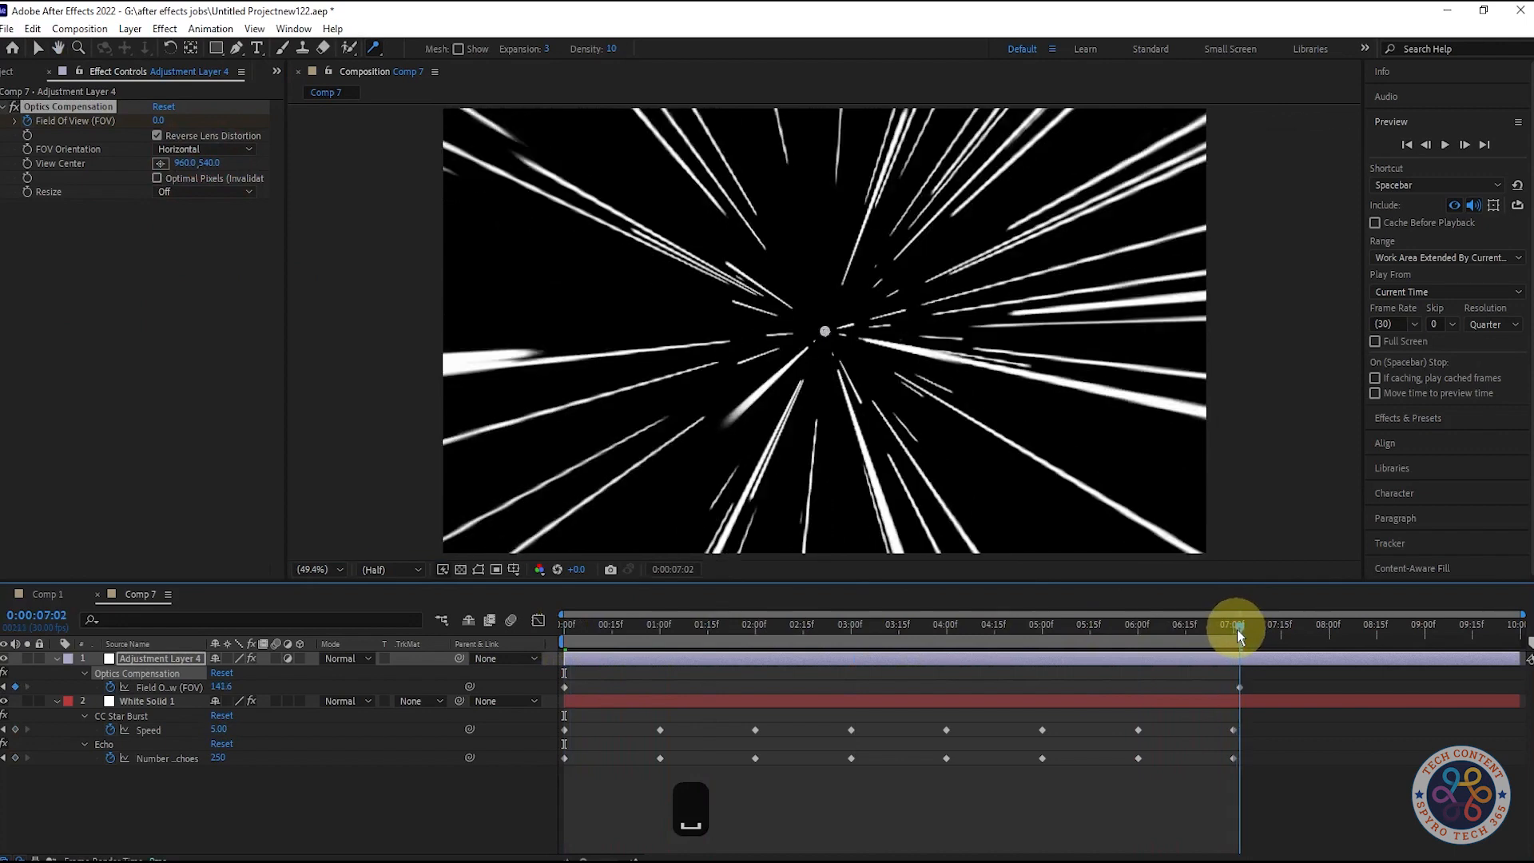
Step: Move the last Field Of View keyframe to 0:00:03:14 and set its value to 160
click(1238, 688)
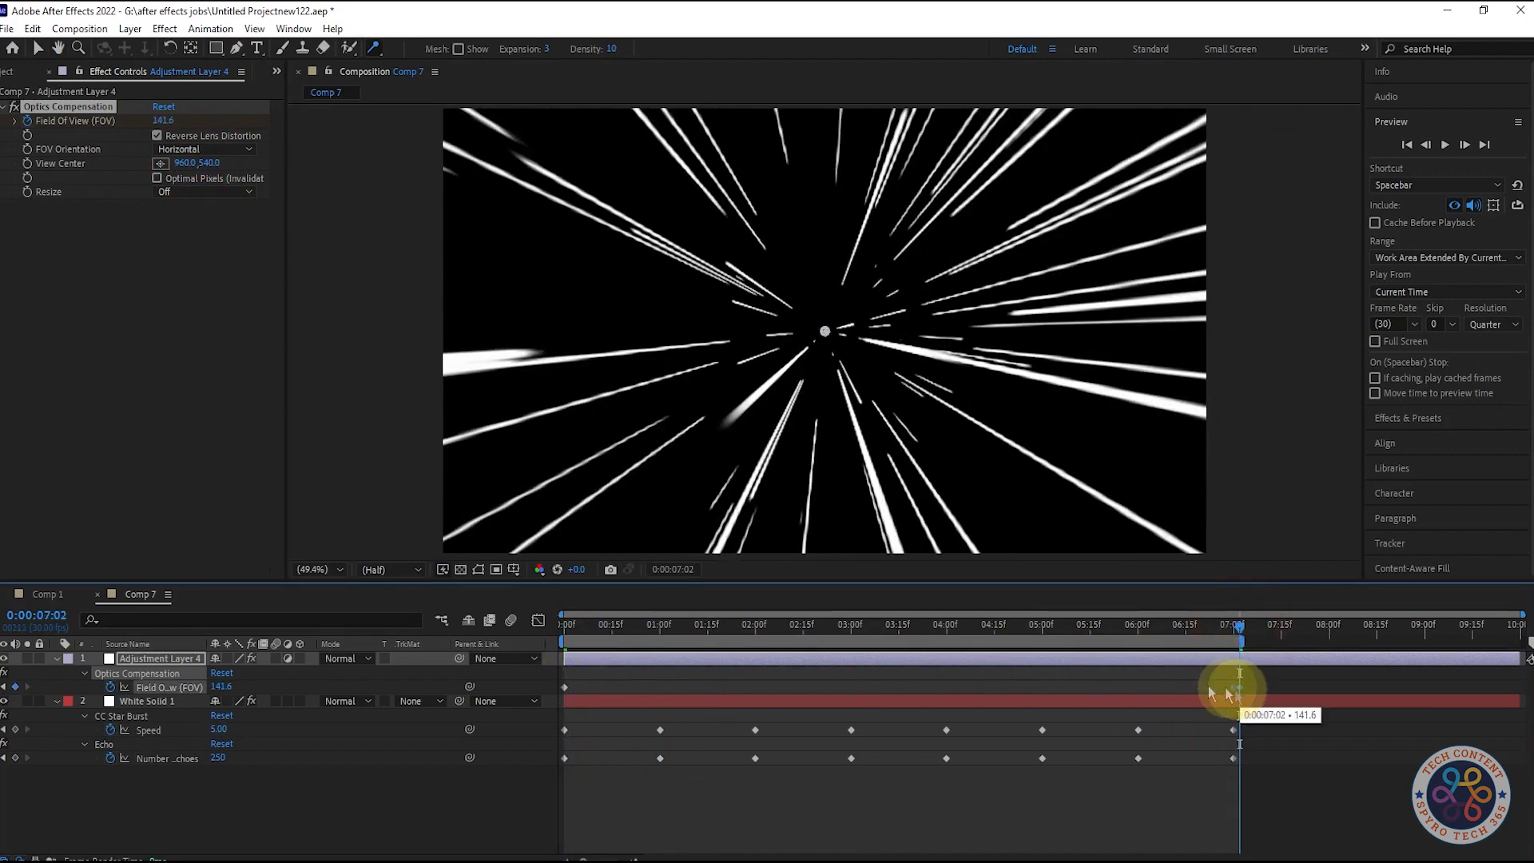
drag(847, 676, 890, 669)
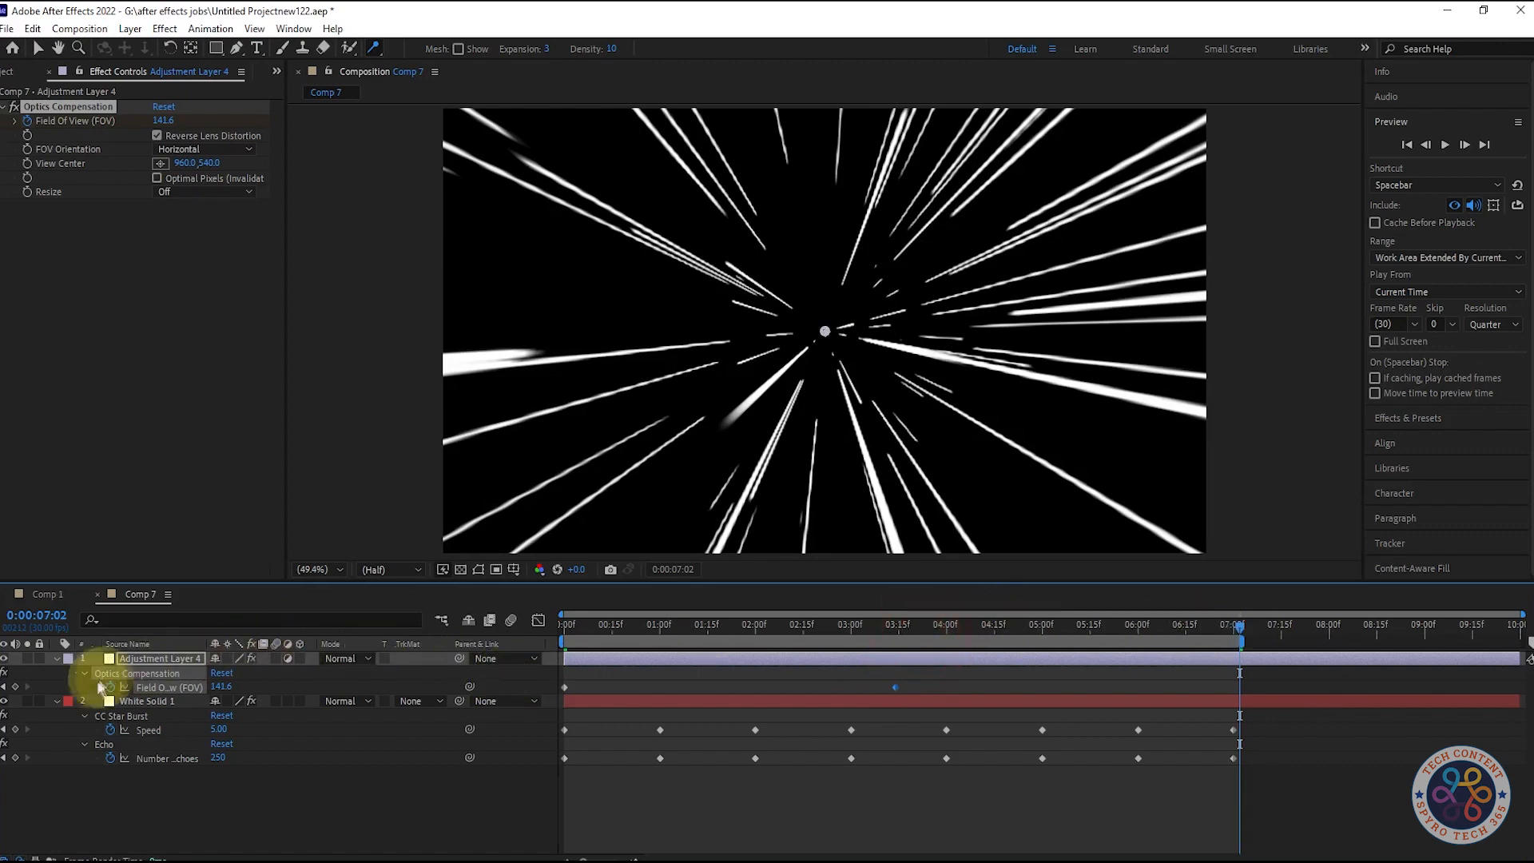
click(4, 687)
click(163, 120)
text(160)
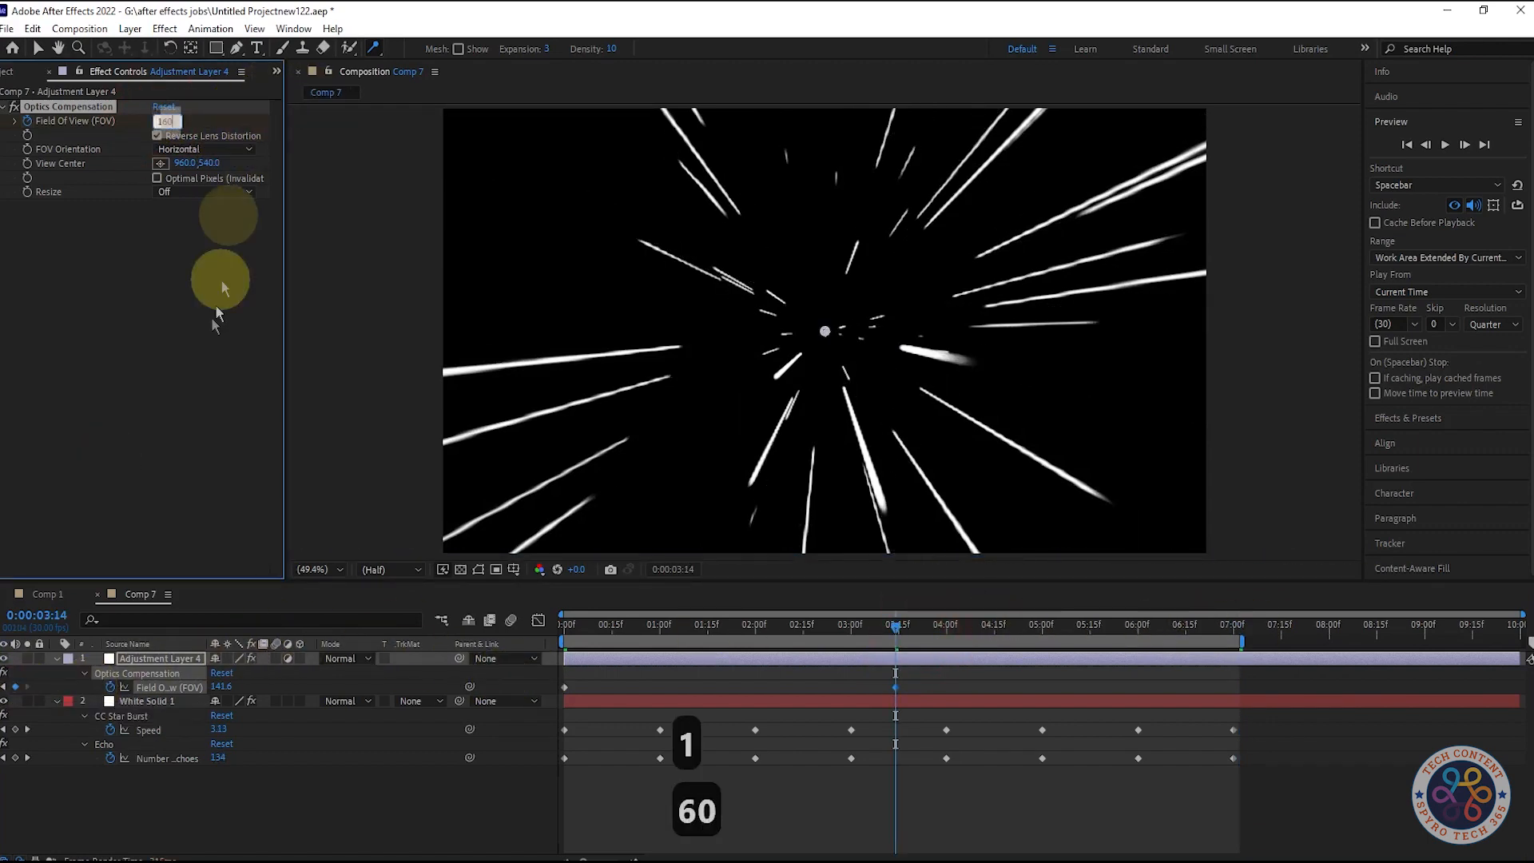
click(222, 281)
mouse_move(895, 623)
mouse_down()
mouse_move(1225, 634)
mouse_move(896, 639)
mouse_up()
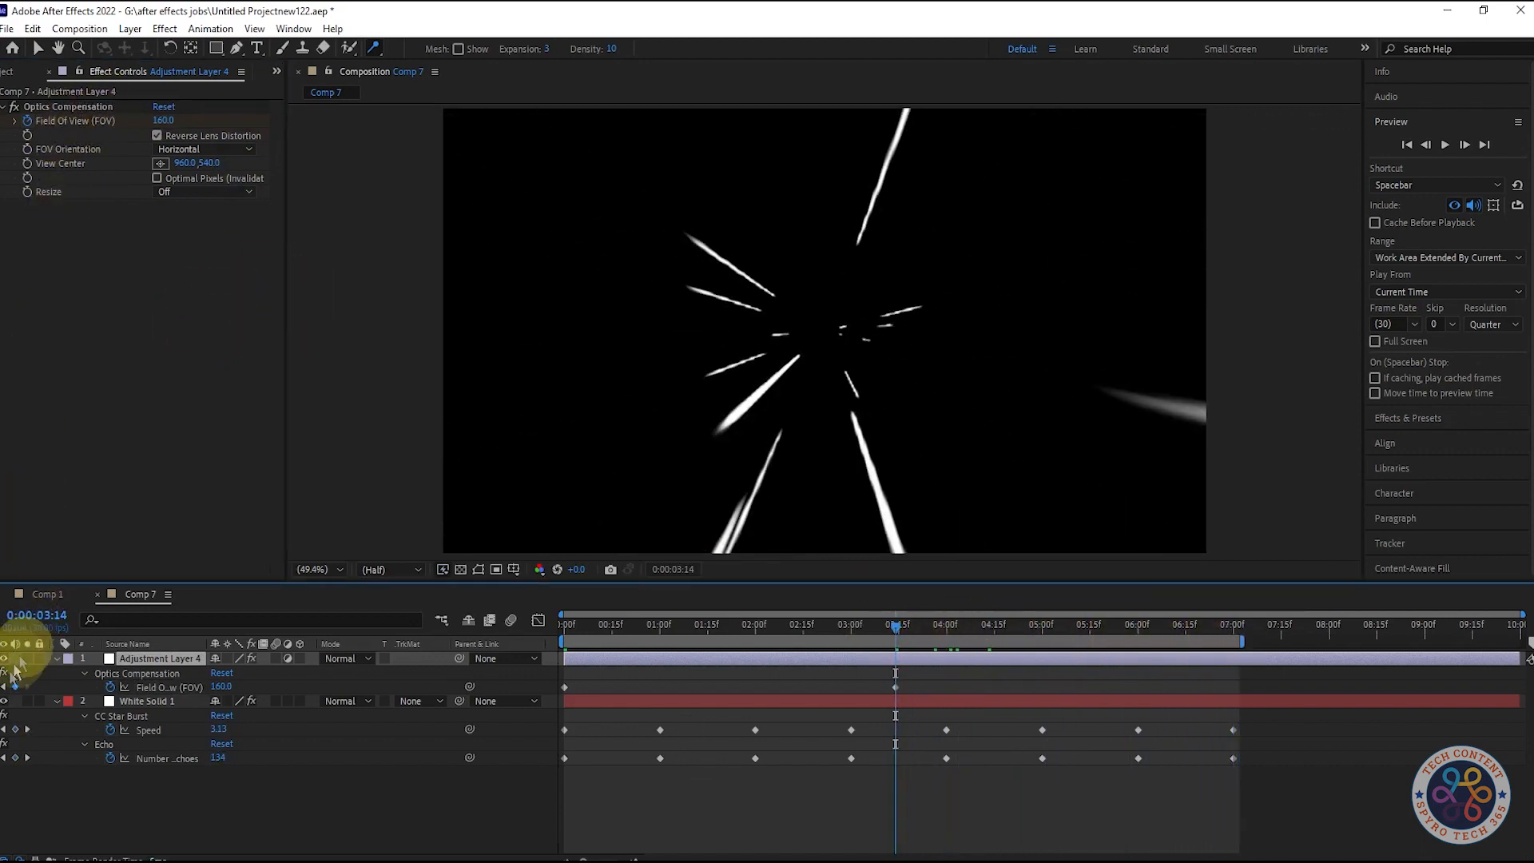
Step: Try a Field Of View of 140 at 0:00:03:14, and settle on 130 for that keyframe
click(163, 121)
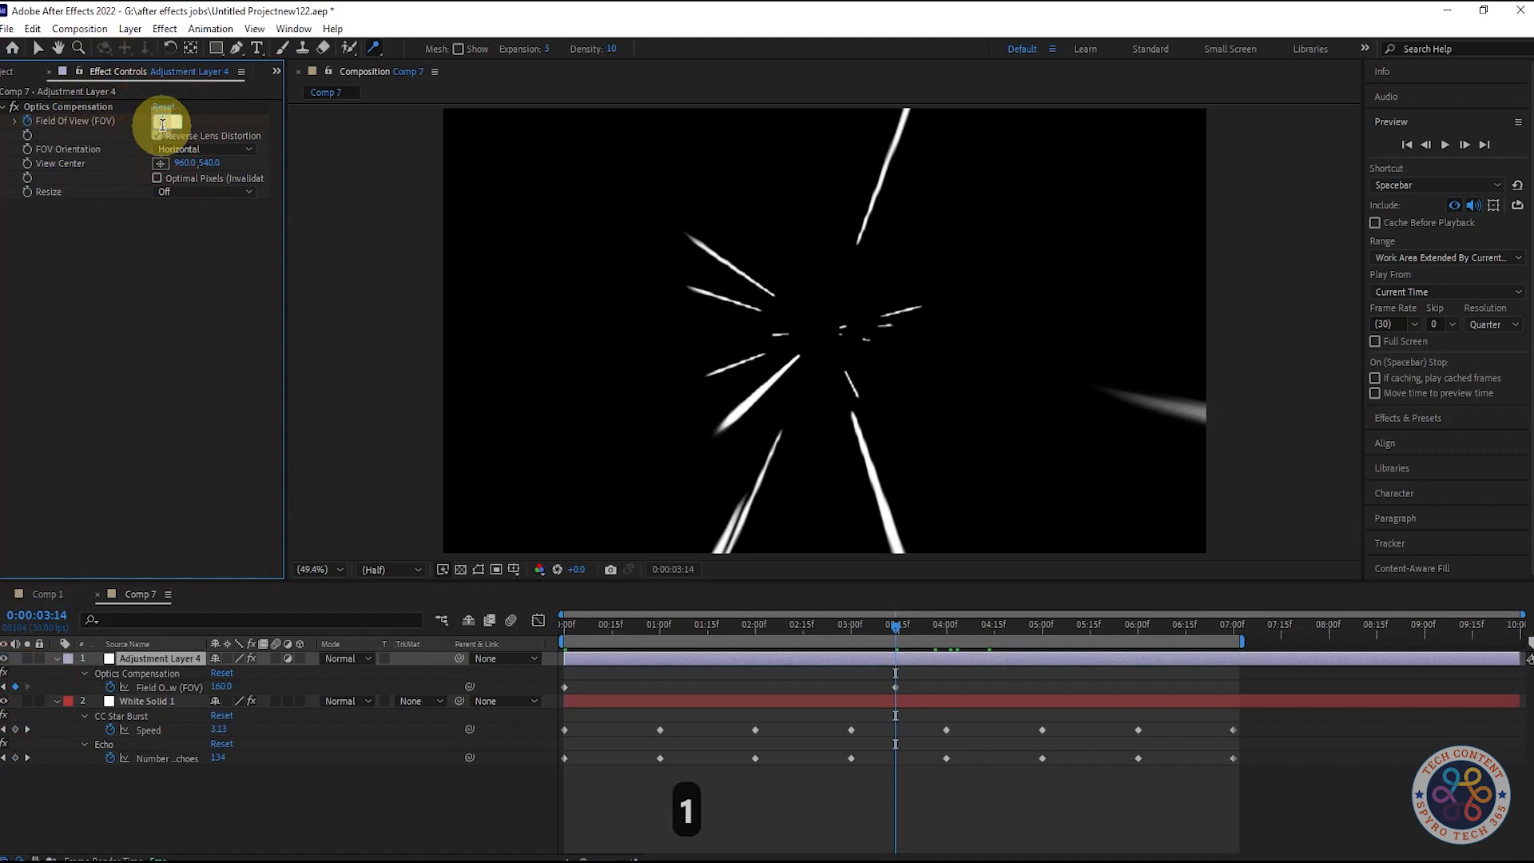
text(140)
click(156, 232)
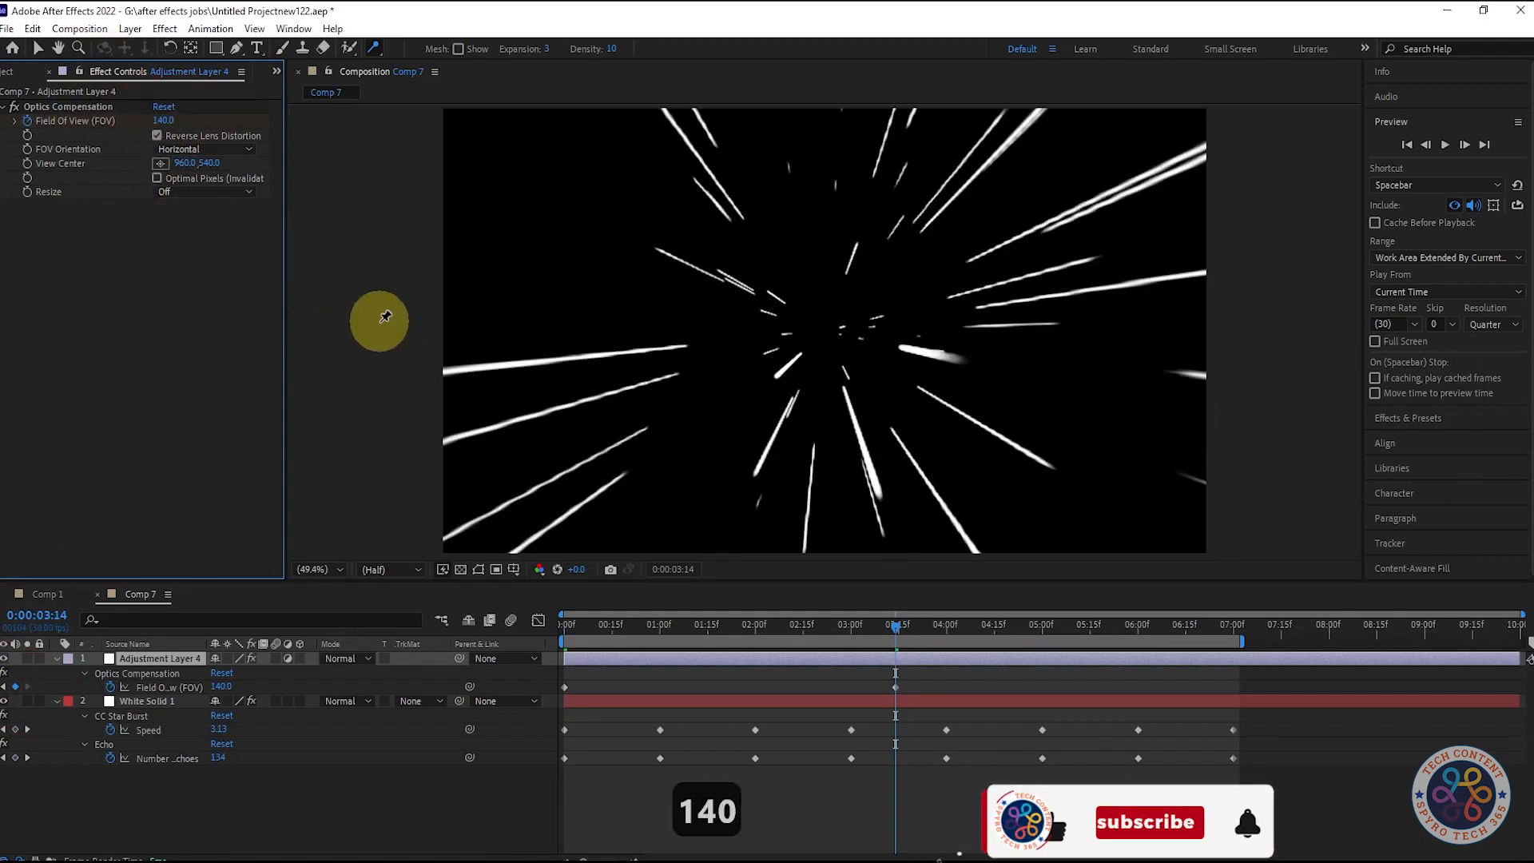
click(164, 122)
text(130)
click(142, 195)
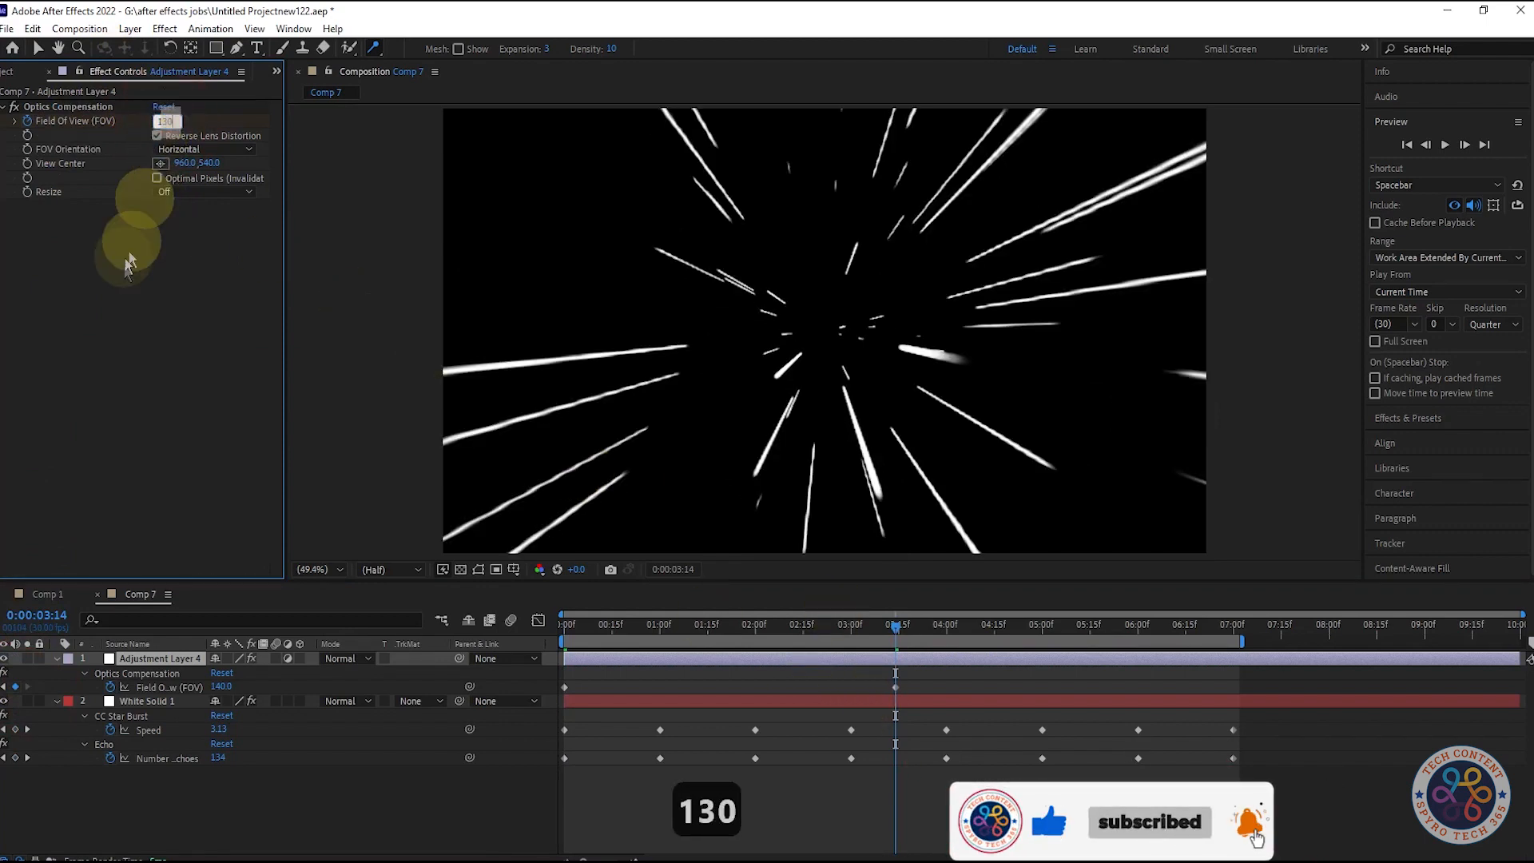
Step: Set Field Of View to 0 at 7 seconds, end the work area there, and preview the animation
drag(896, 639, 1232, 639)
click(164, 121)
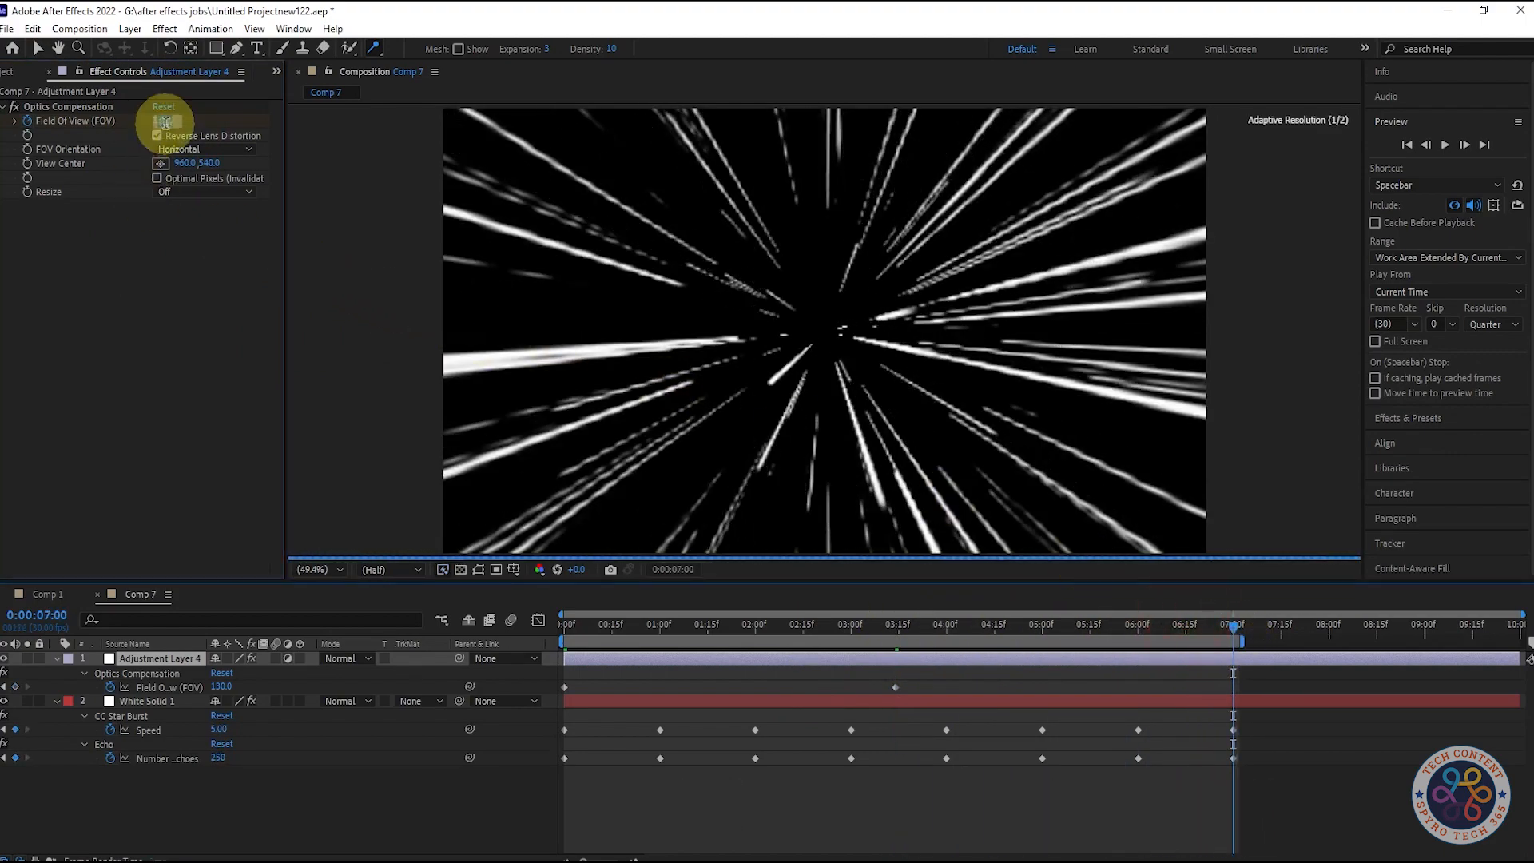
text(0)
click(1231, 645)
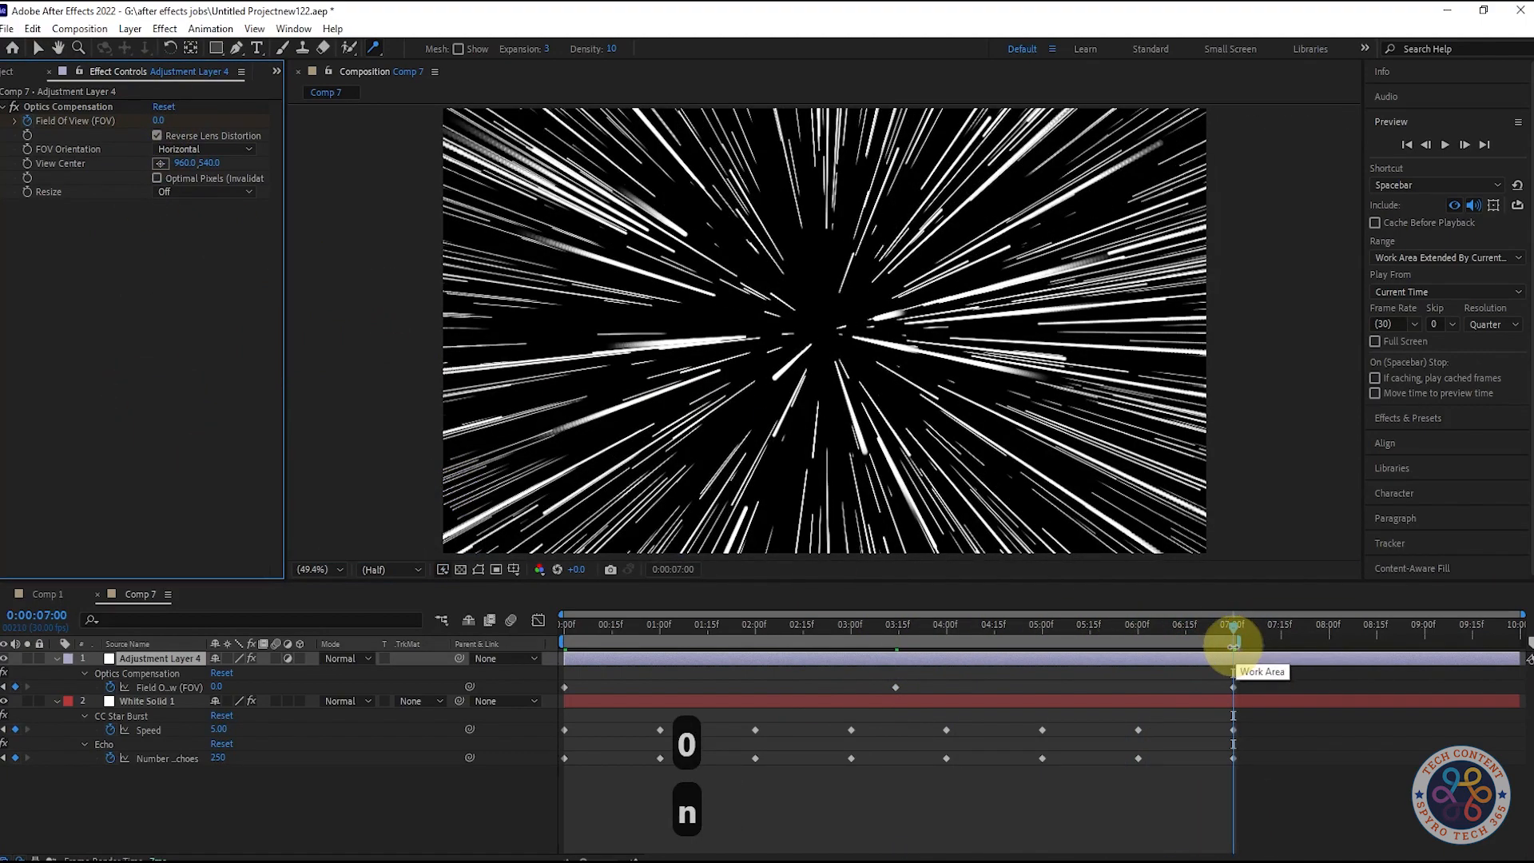
click(1235, 635)
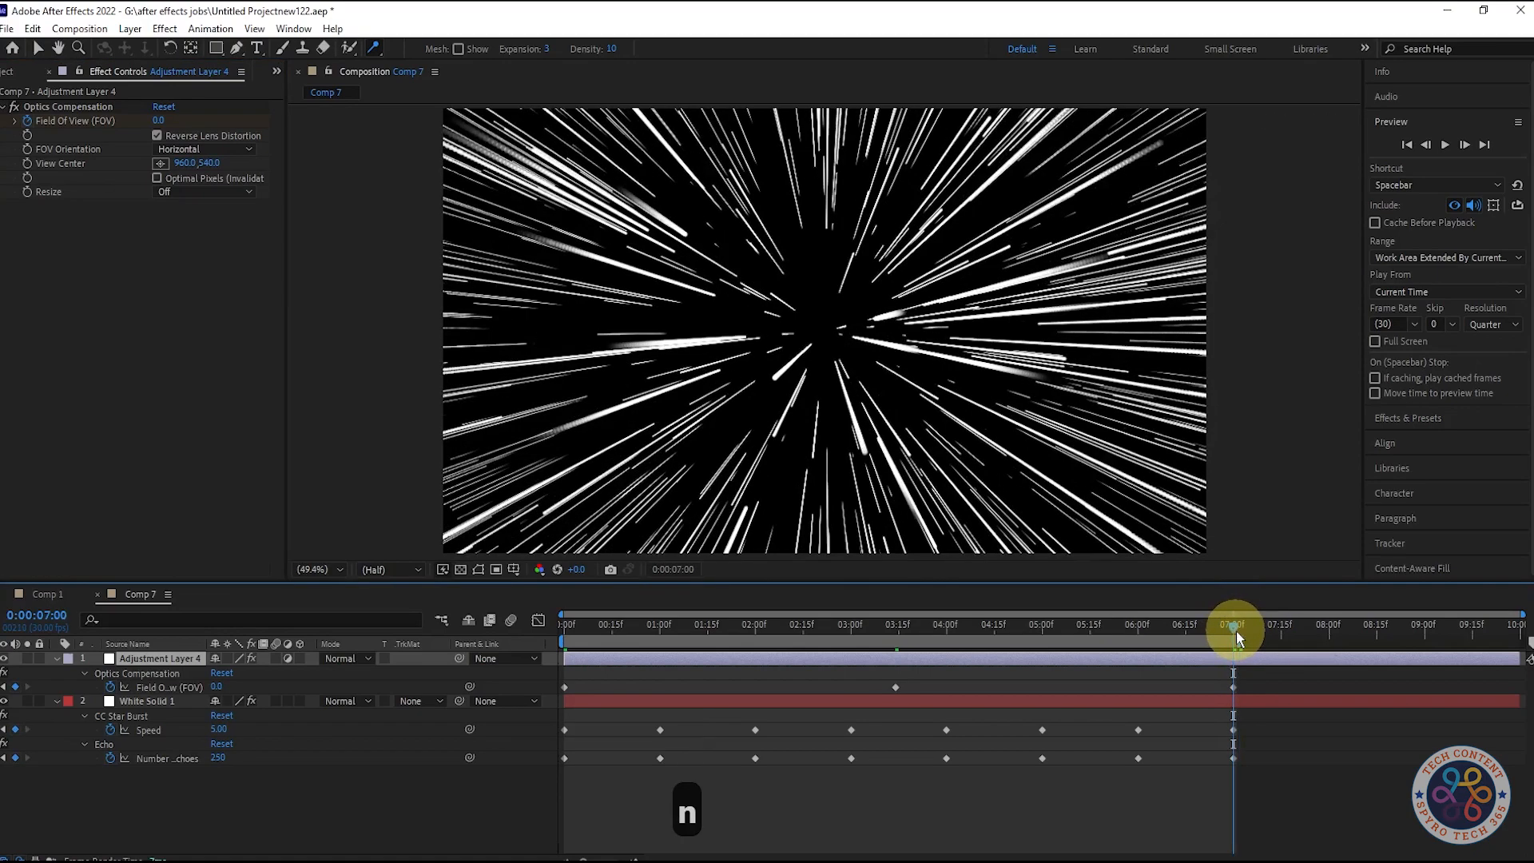
key(space)
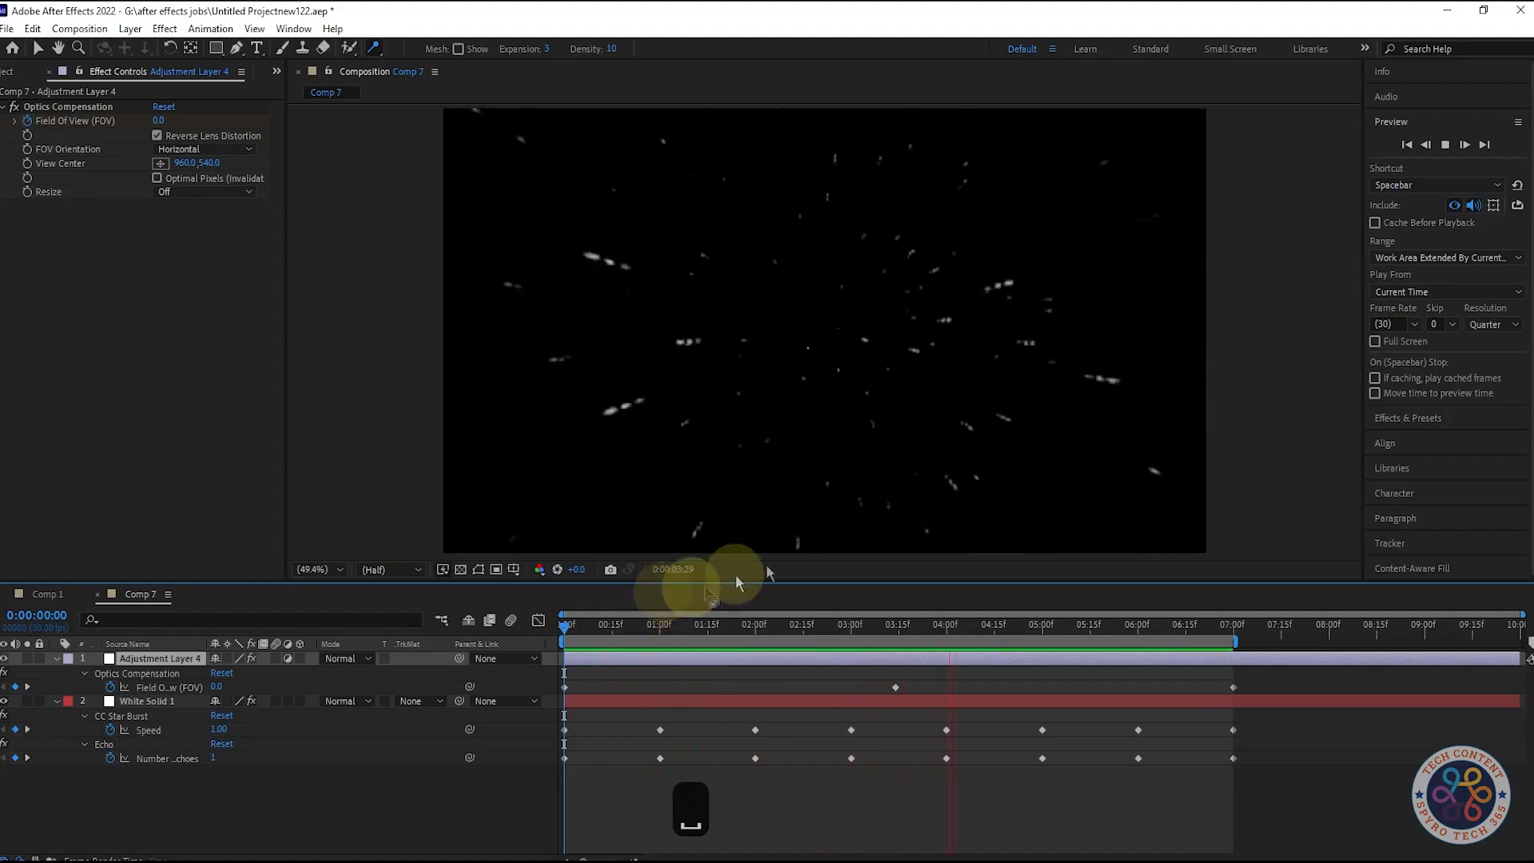
Step: Set both the preview resolution and the composition viewer resolution to Full
click(1492, 323)
click(1478, 361)
click(391, 569)
click(384, 609)
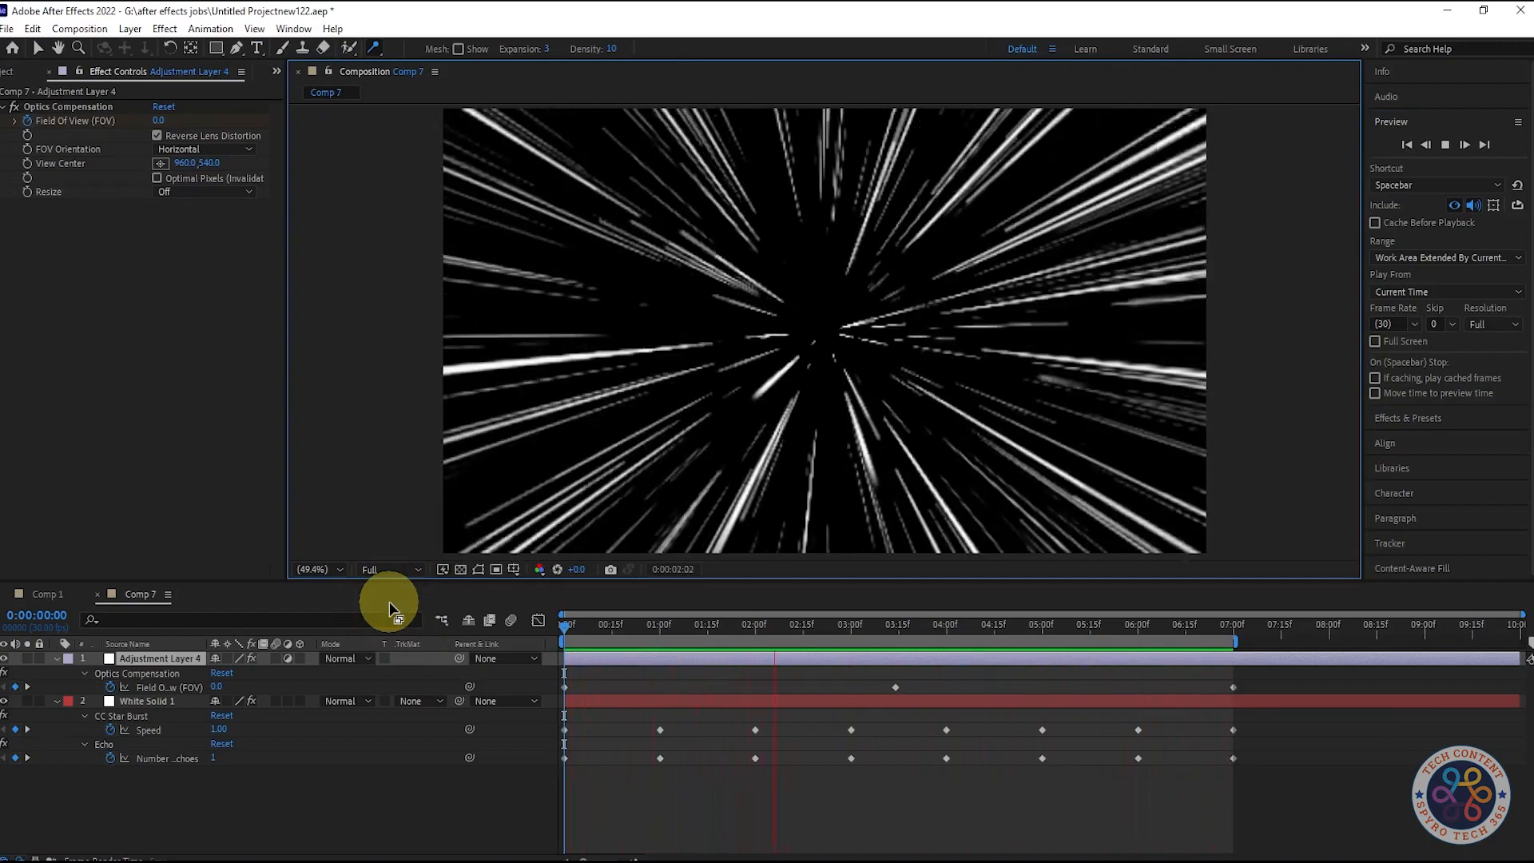
Step: Scrub to about 2.5 seconds, return to the start, and preview the star warp at full resolution
key(space)
click(792, 624)
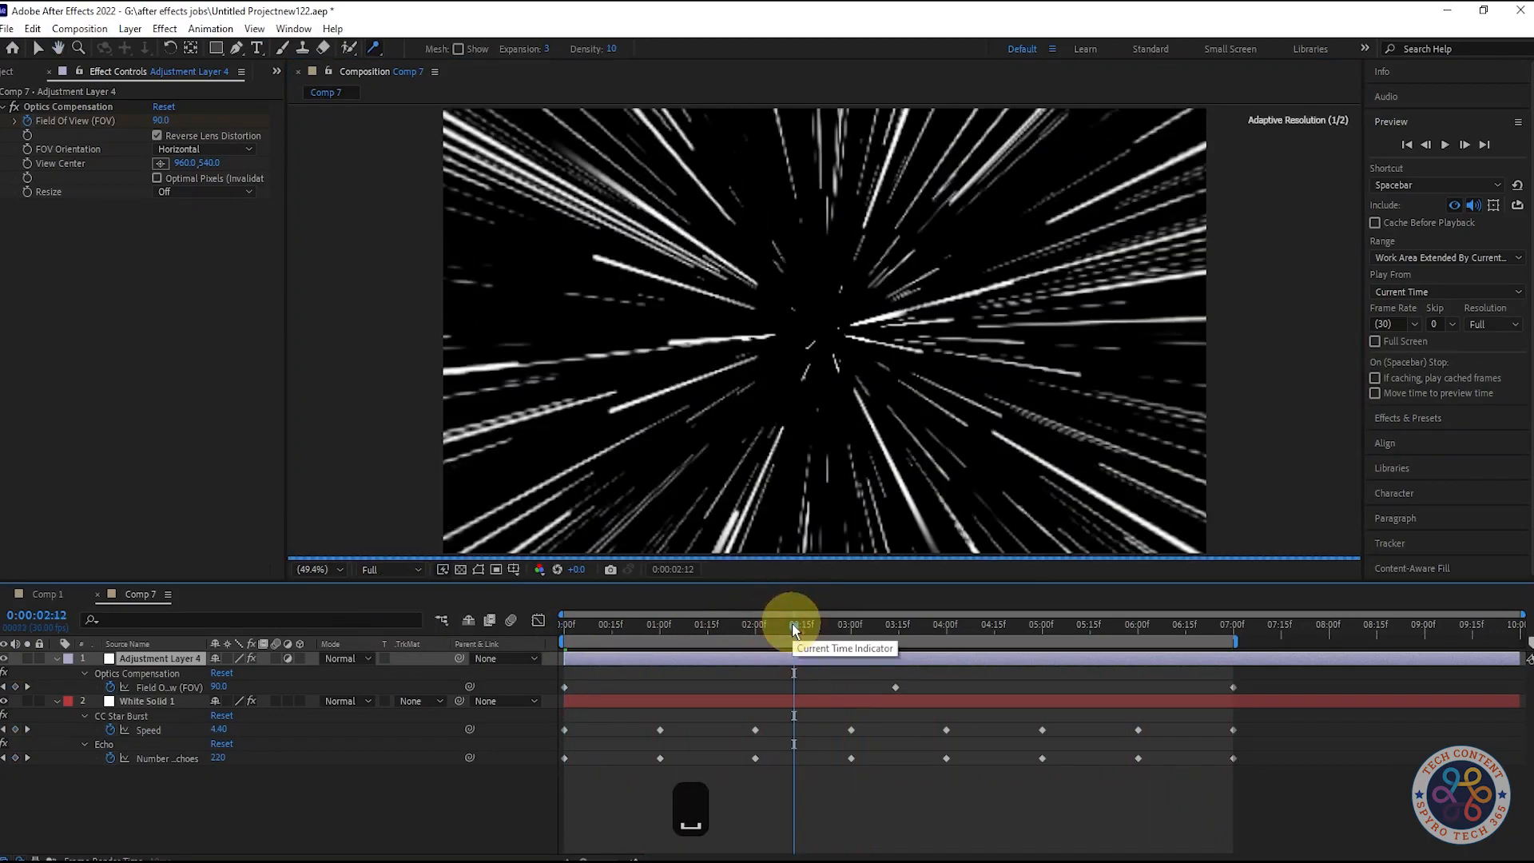
click(1257, 636)
key(space)
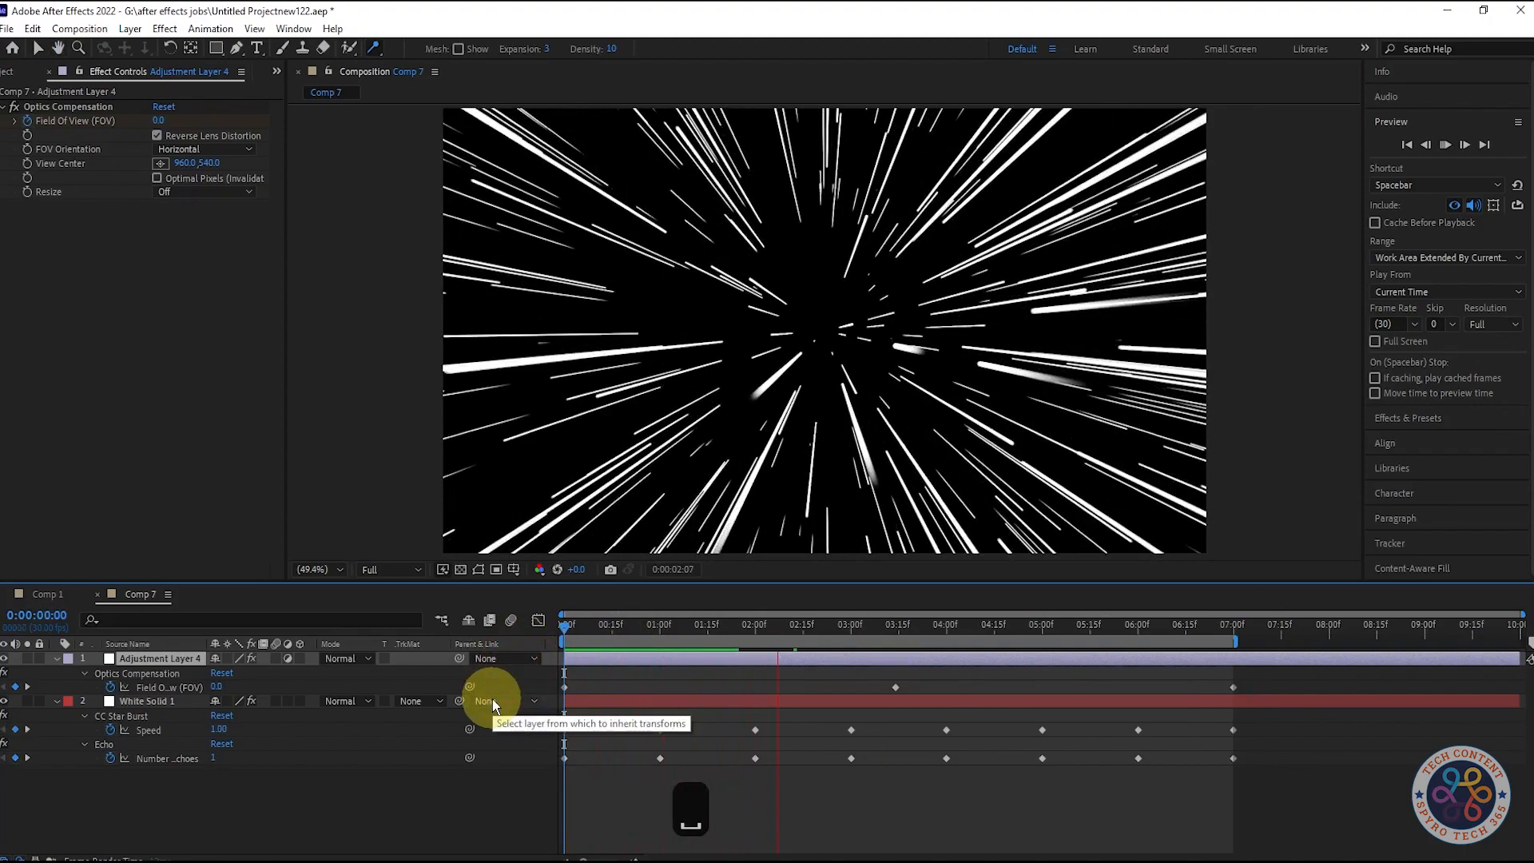
key(space)
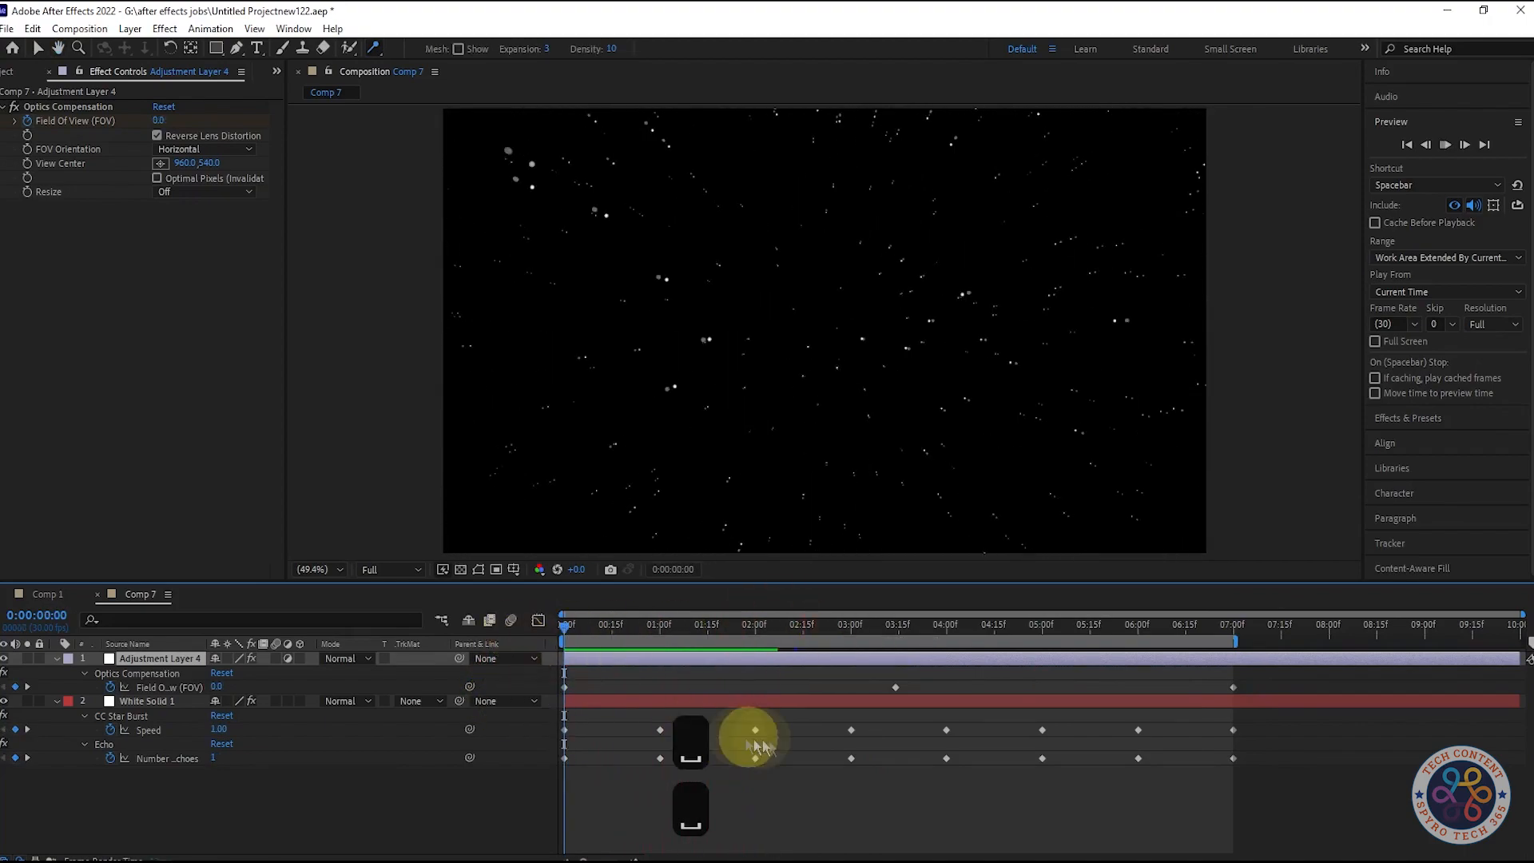
key(space)
key(space)
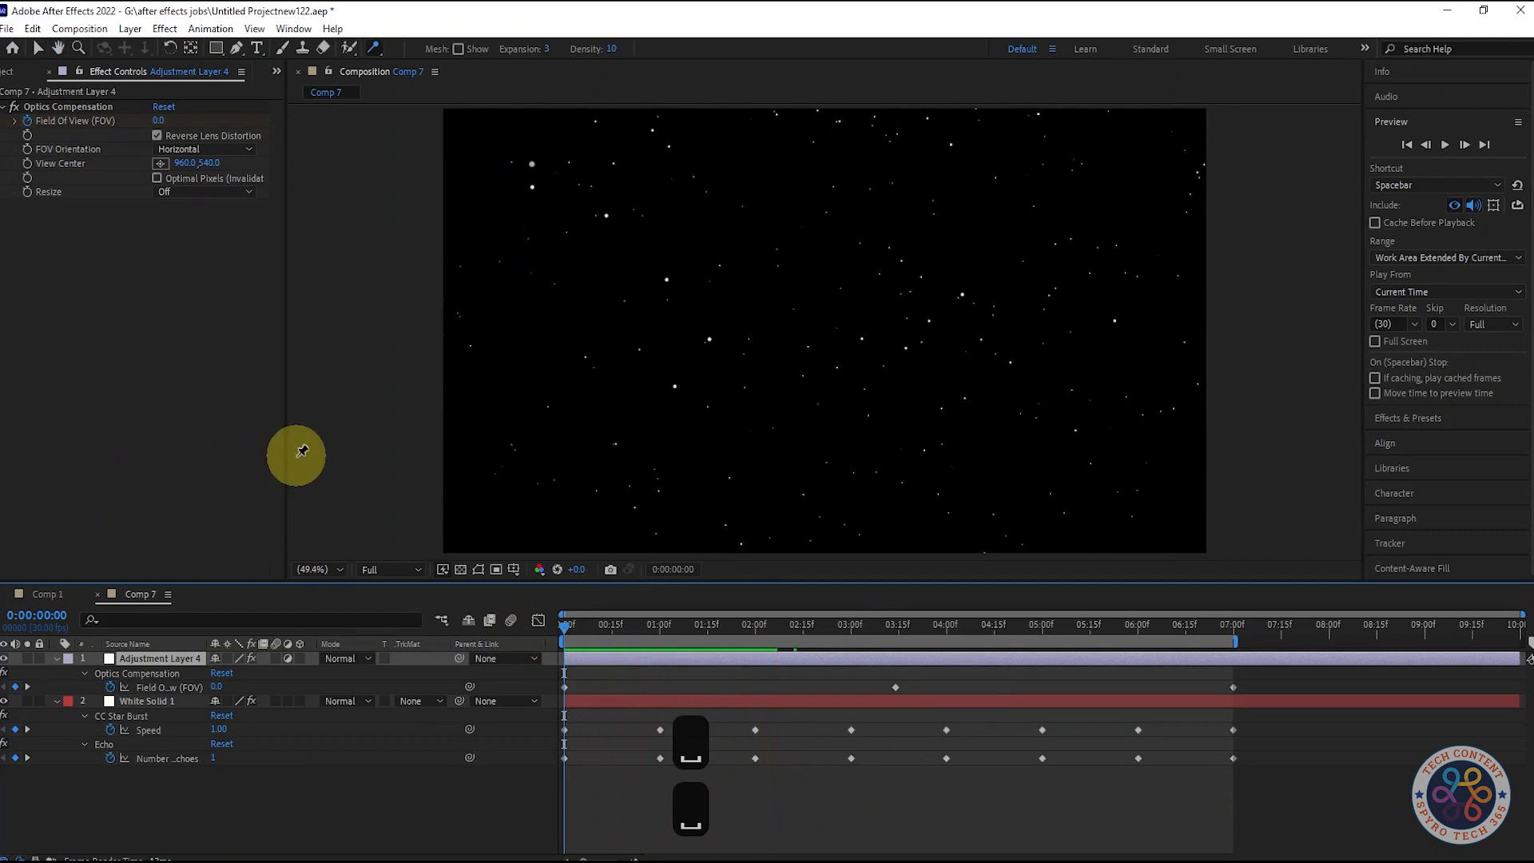
Step: Compare the star streaks around 0:00:01:01 with Optics Compensation switched off and on
click(13, 106)
mouse_move(565, 631)
mouse_down()
mouse_move(684, 627)
mouse_move(565, 627)
mouse_move(663, 627)
mouse_up()
click(14, 106)
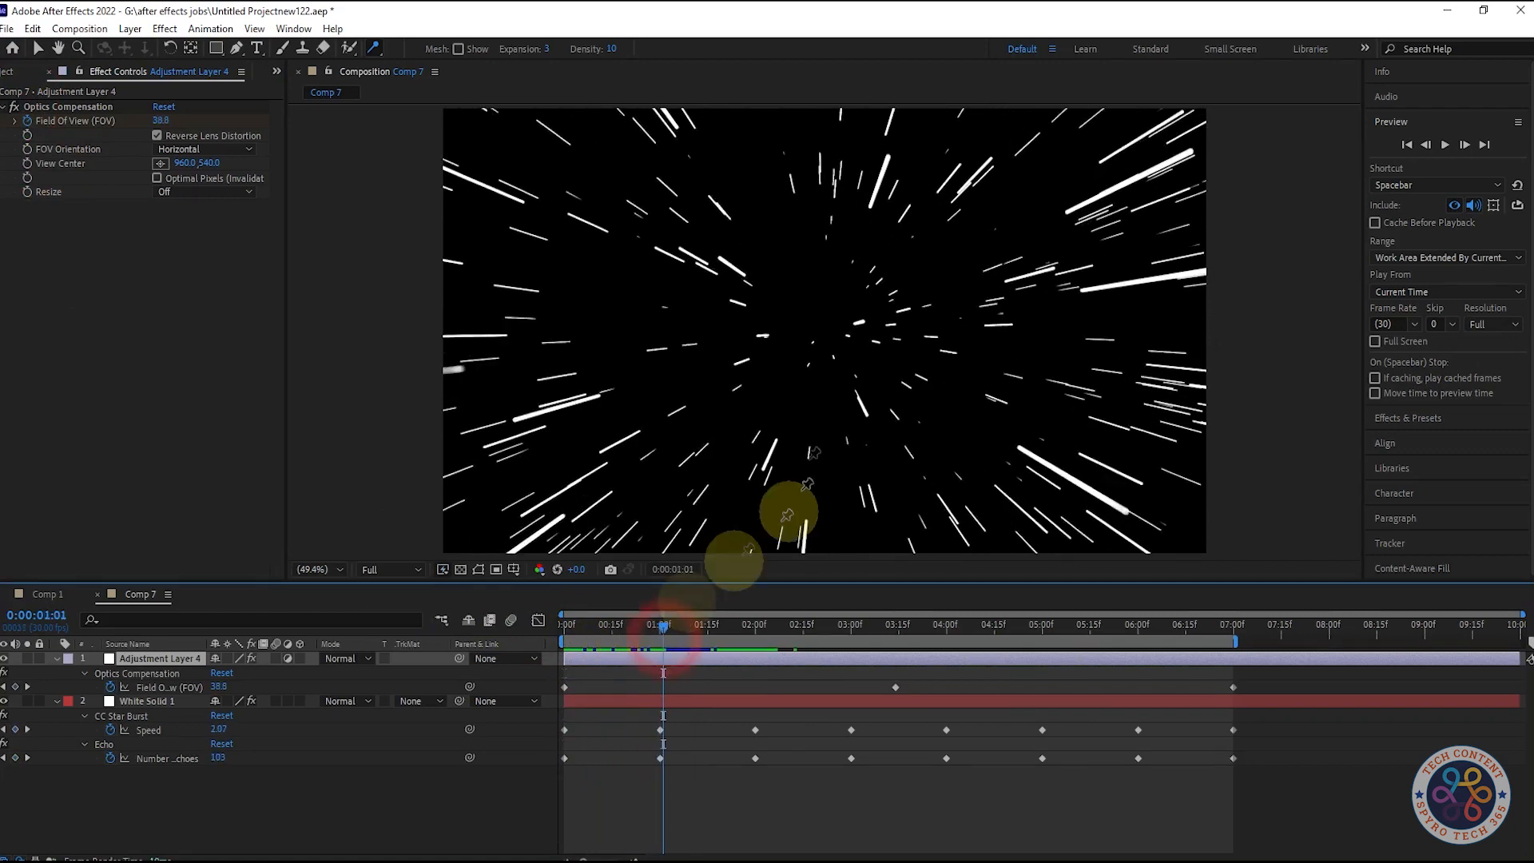
Step: Search the effects for "tint" and apply Tint to the white solid
click(163, 701)
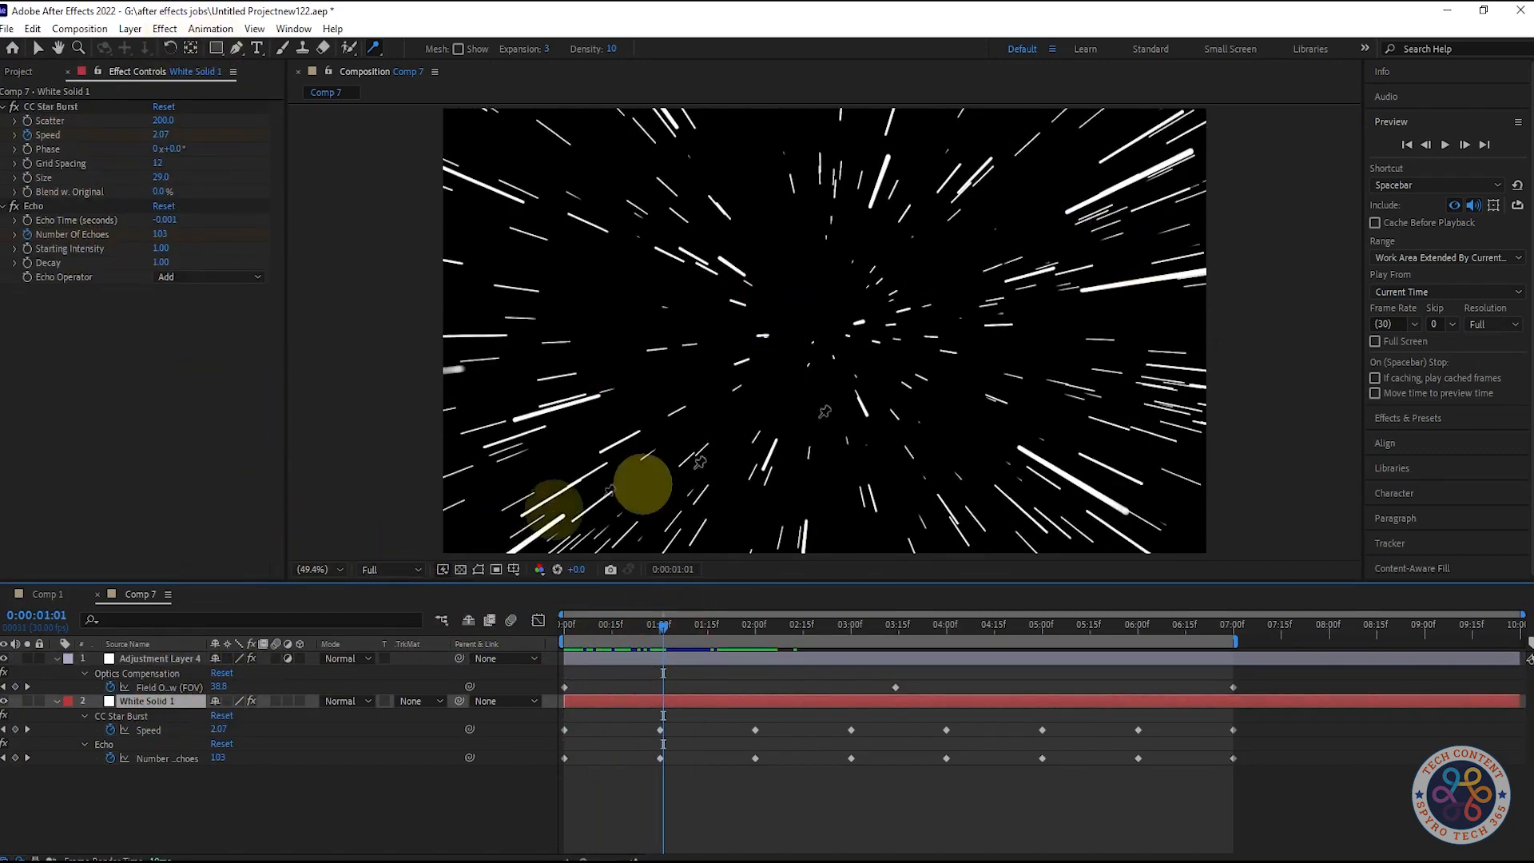
click(1409, 418)
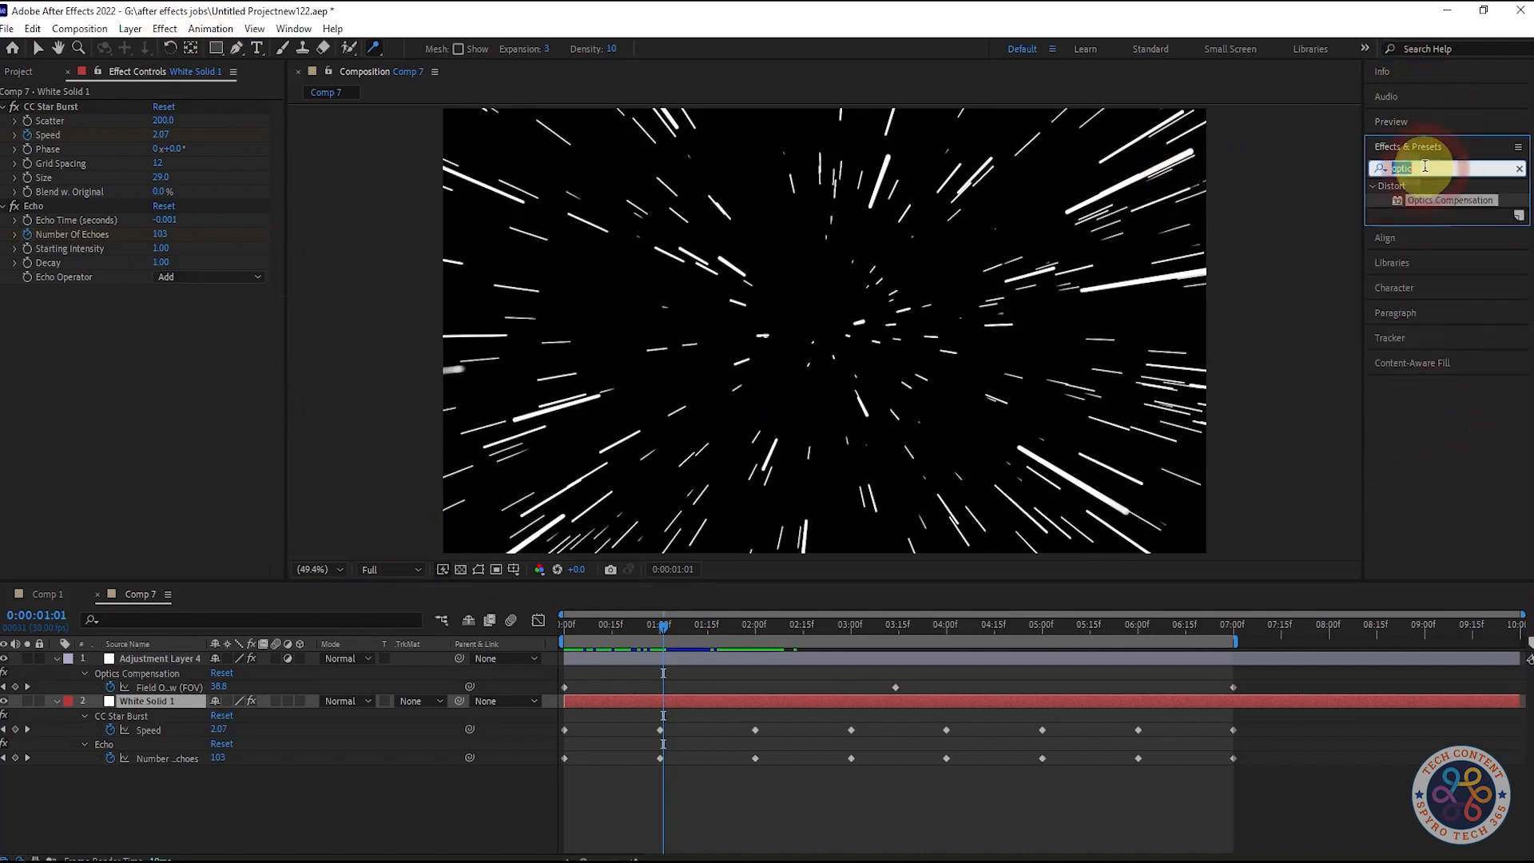
text(tint)
drag(1436, 253, 150, 415)
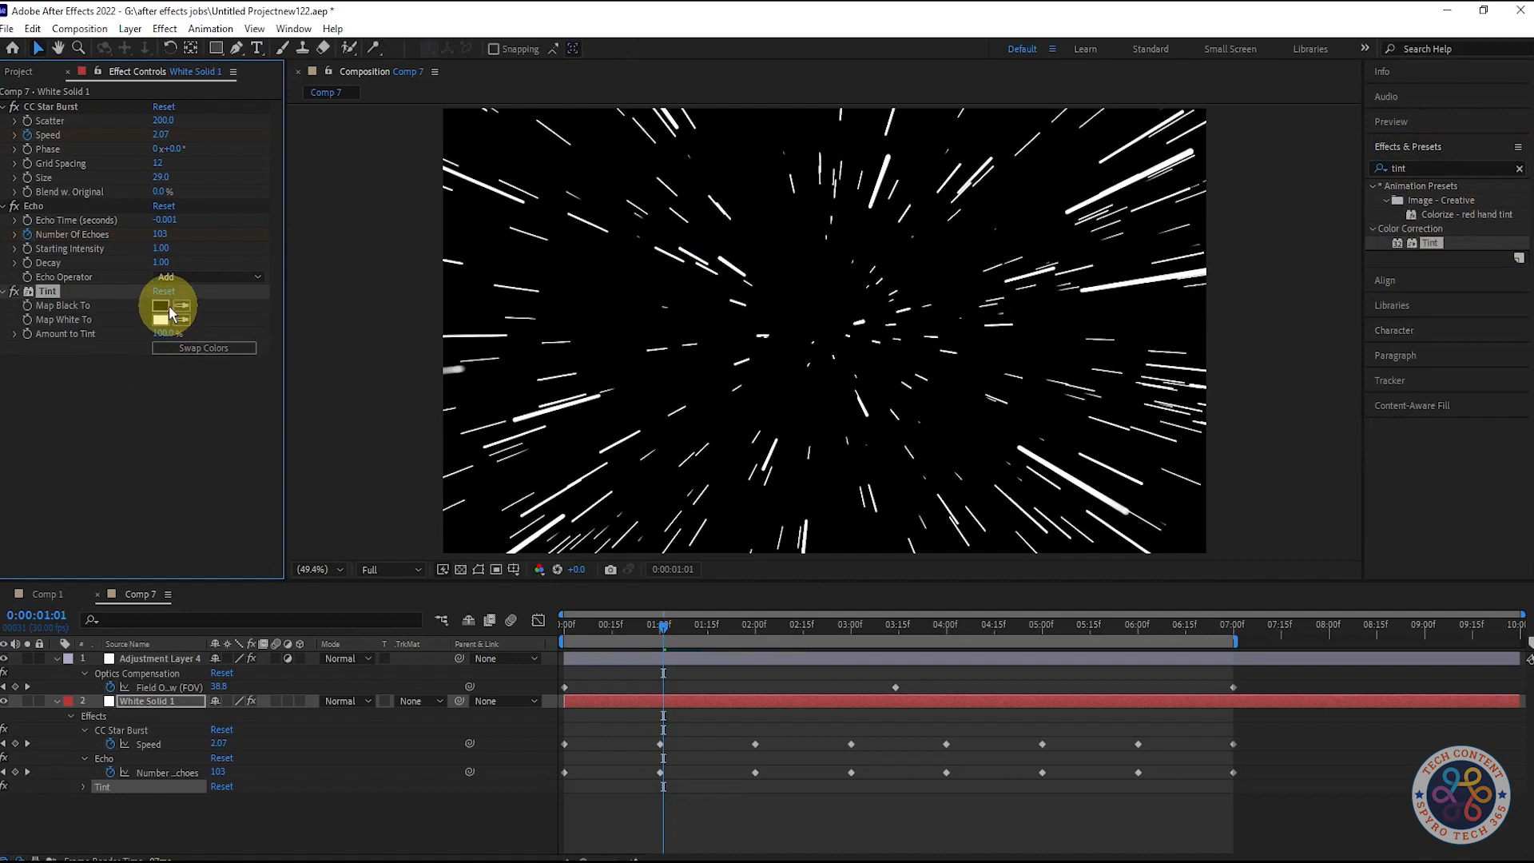
Step: Set the Tint effect's Map White To color to red and preview from the start
click(162, 319)
click(691, 367)
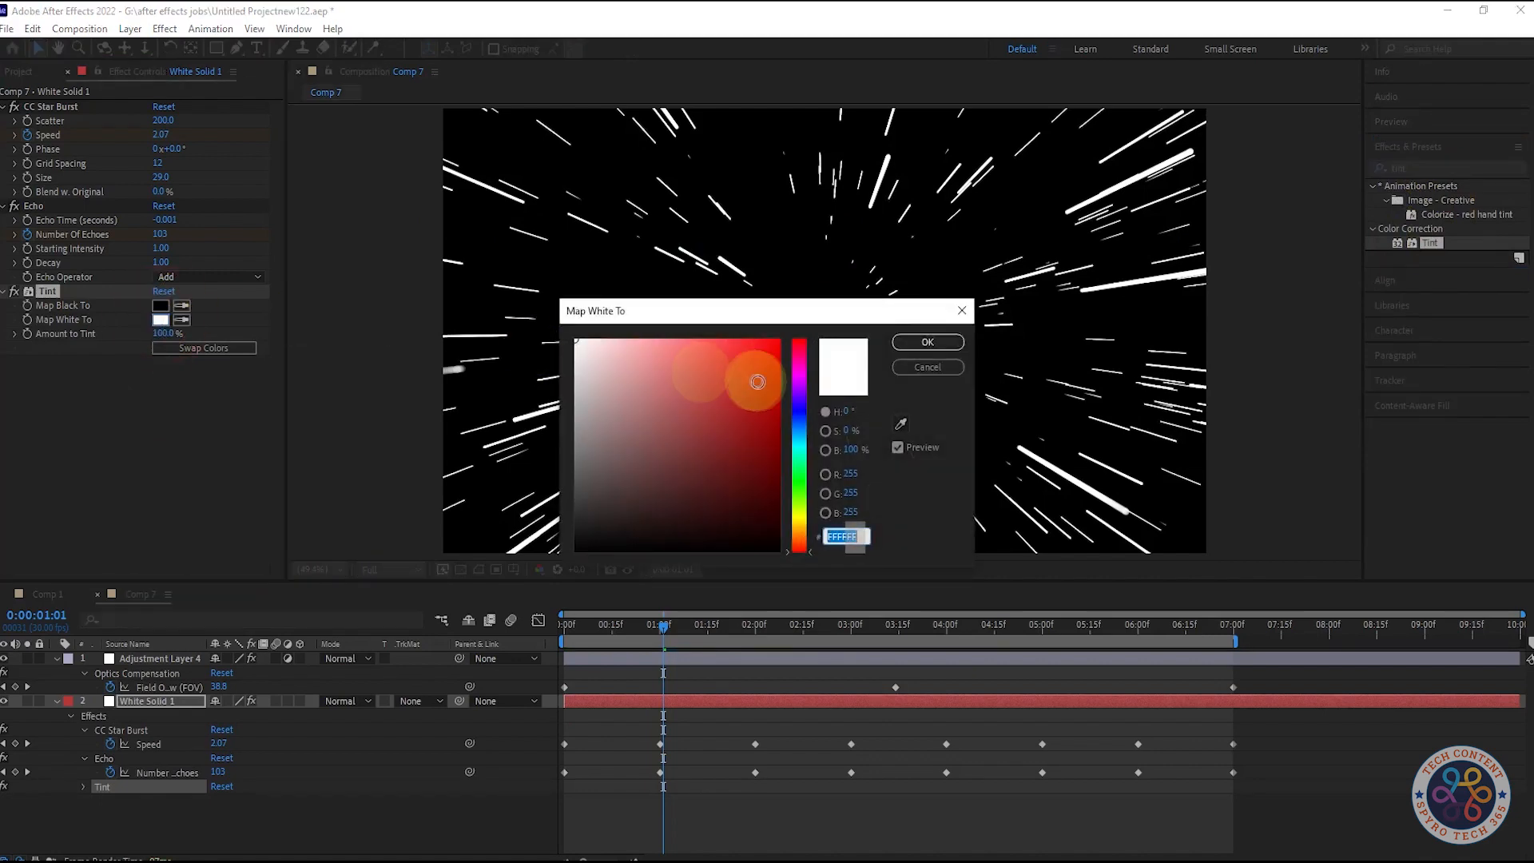
click(920, 341)
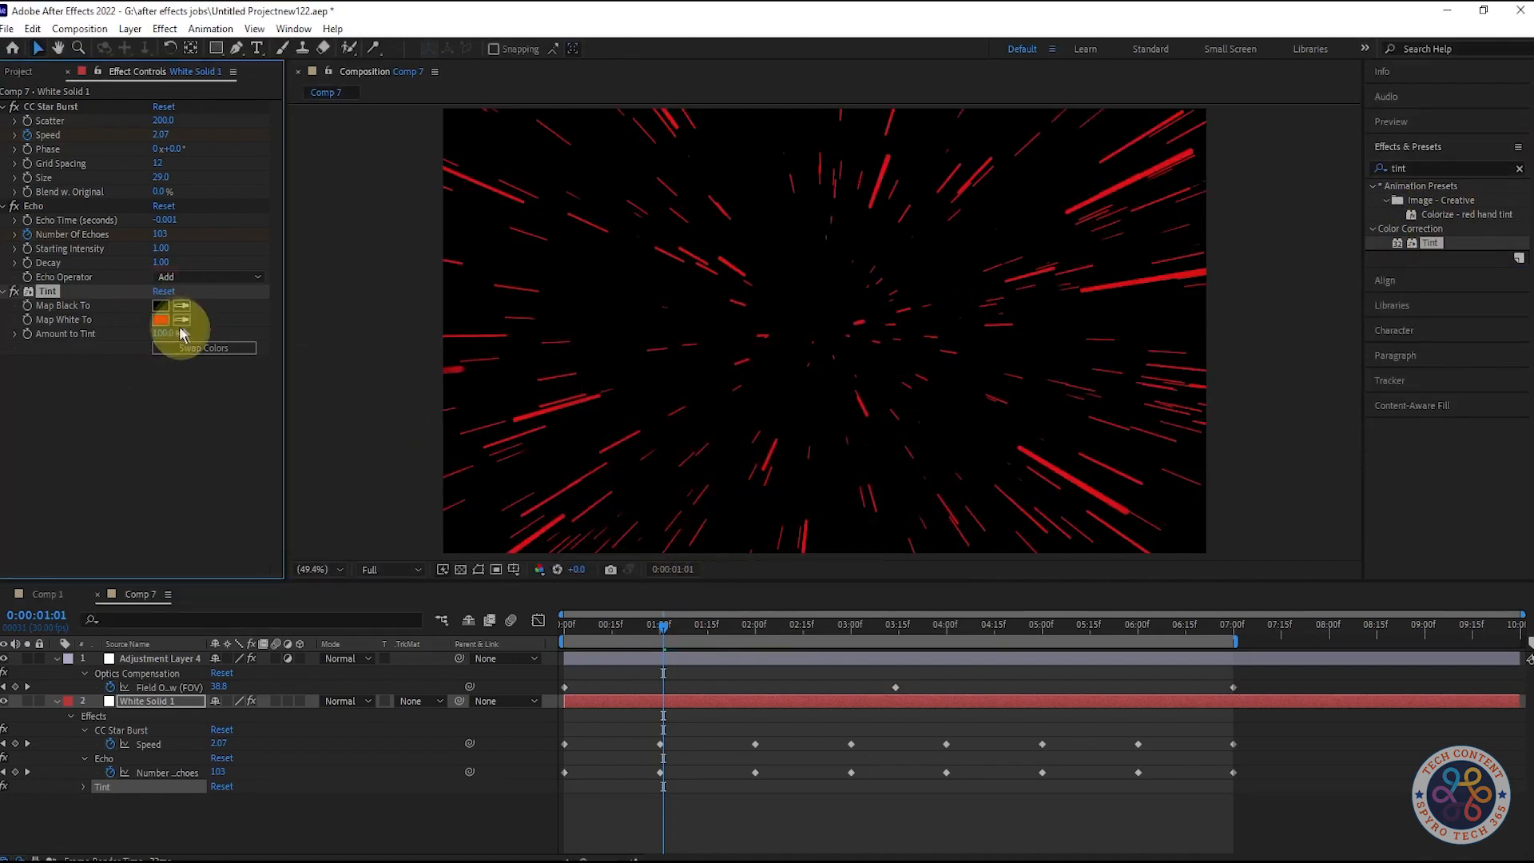
drag(663, 628, 452, 592)
key(space)
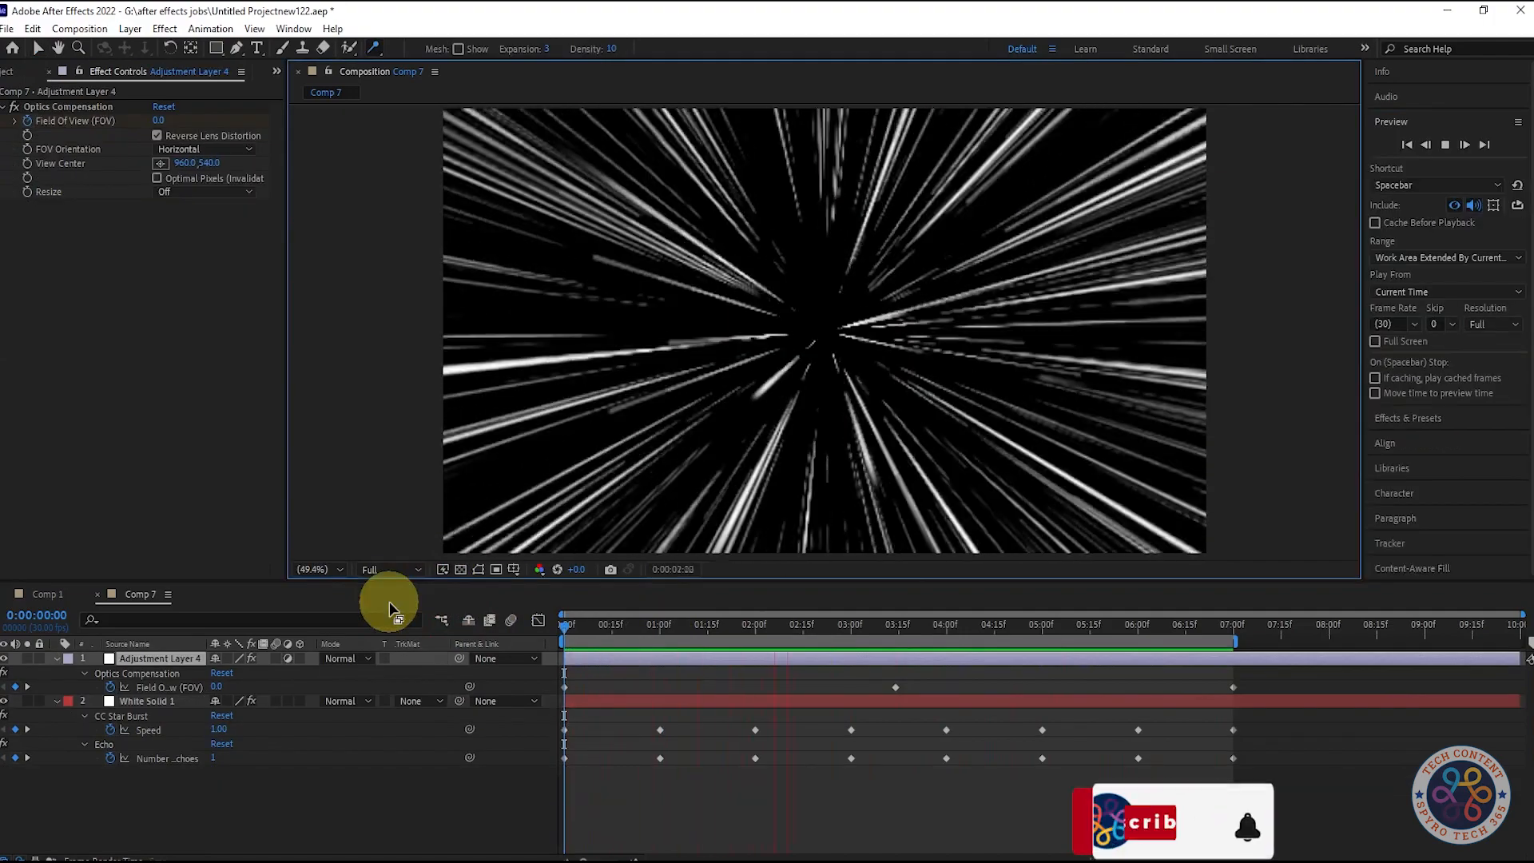
Step: Preview the warp from the start and compare it around 1 second with Optics Compensation off and on
click(792, 625)
drag(792, 625, 530, 649)
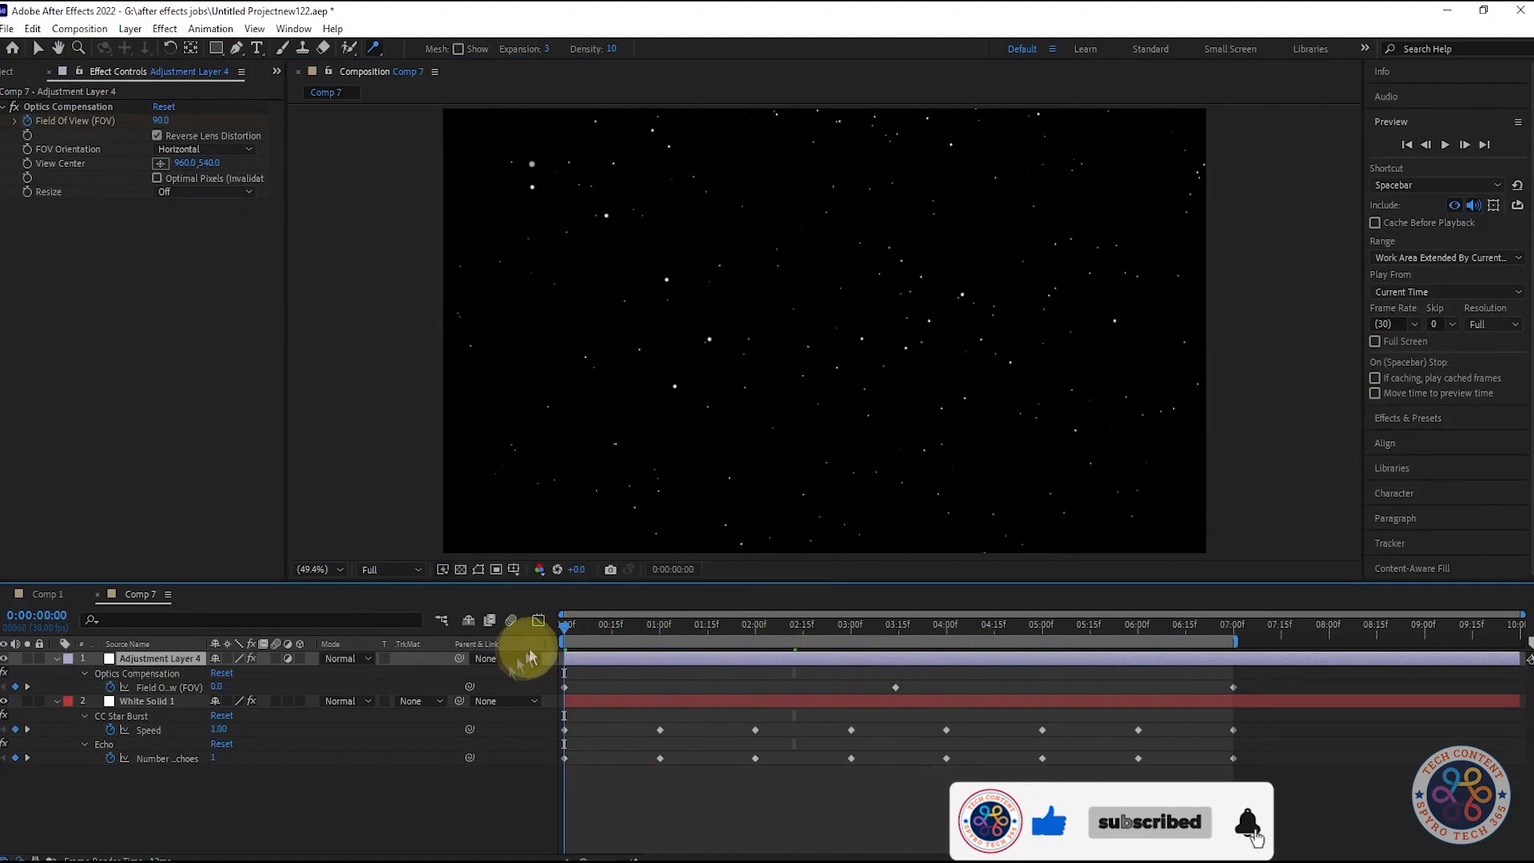
key(space)
key(space)
key(space)
key(space)
mouse_move(627, 631)
mouse_down()
mouse_move(646, 634)
mouse_move(561, 634)
mouse_move(665, 640)
mouse_up()
click(14, 106)
Step: Apply Tint to the white solid with Map White To set to red, and preview from the start
click(152, 701)
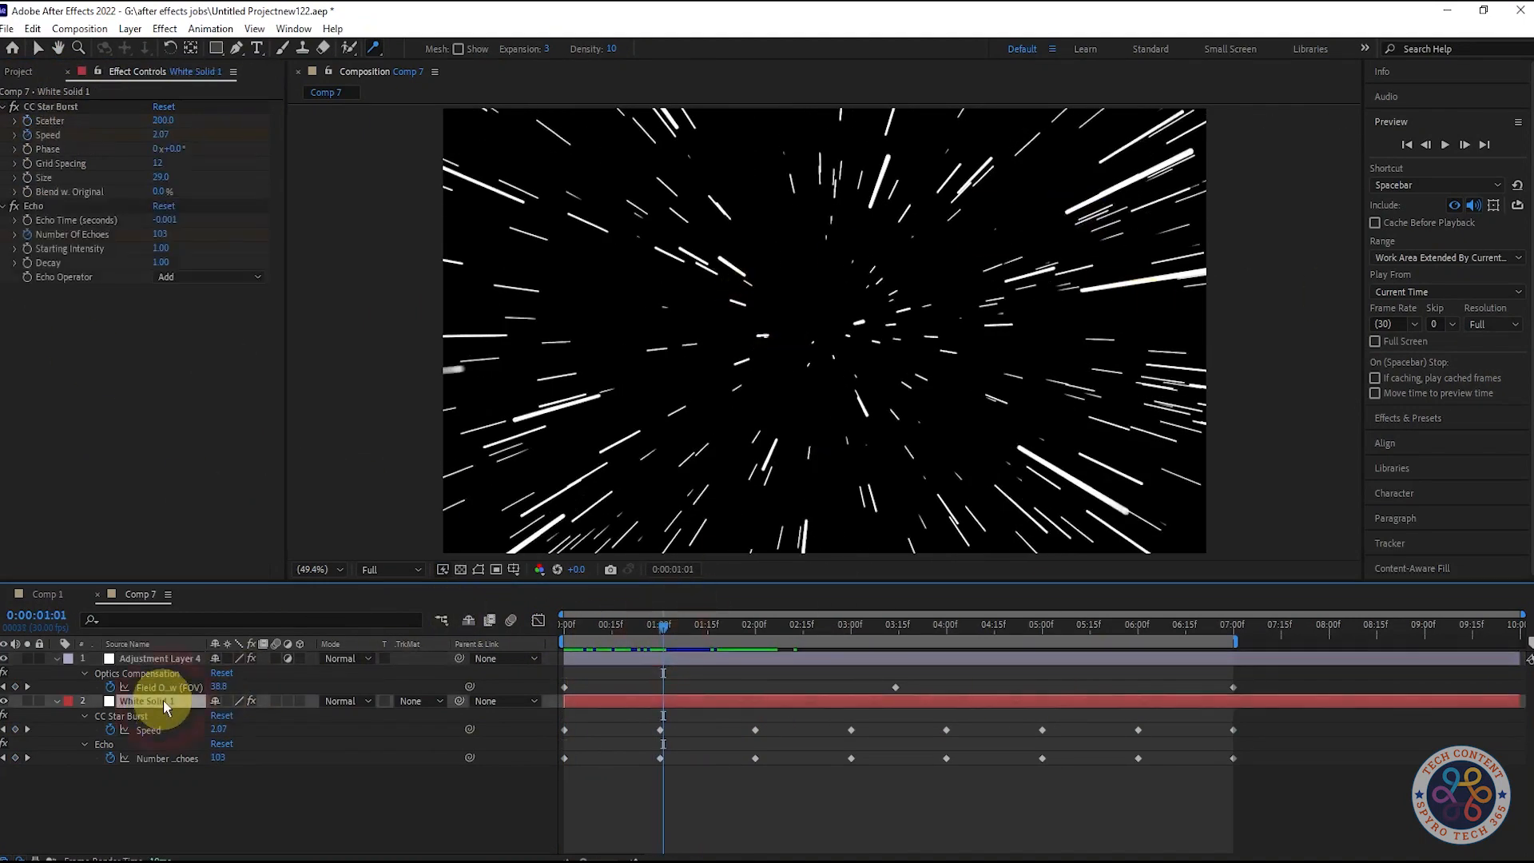
click(1430, 419)
double_click(1460, 166)
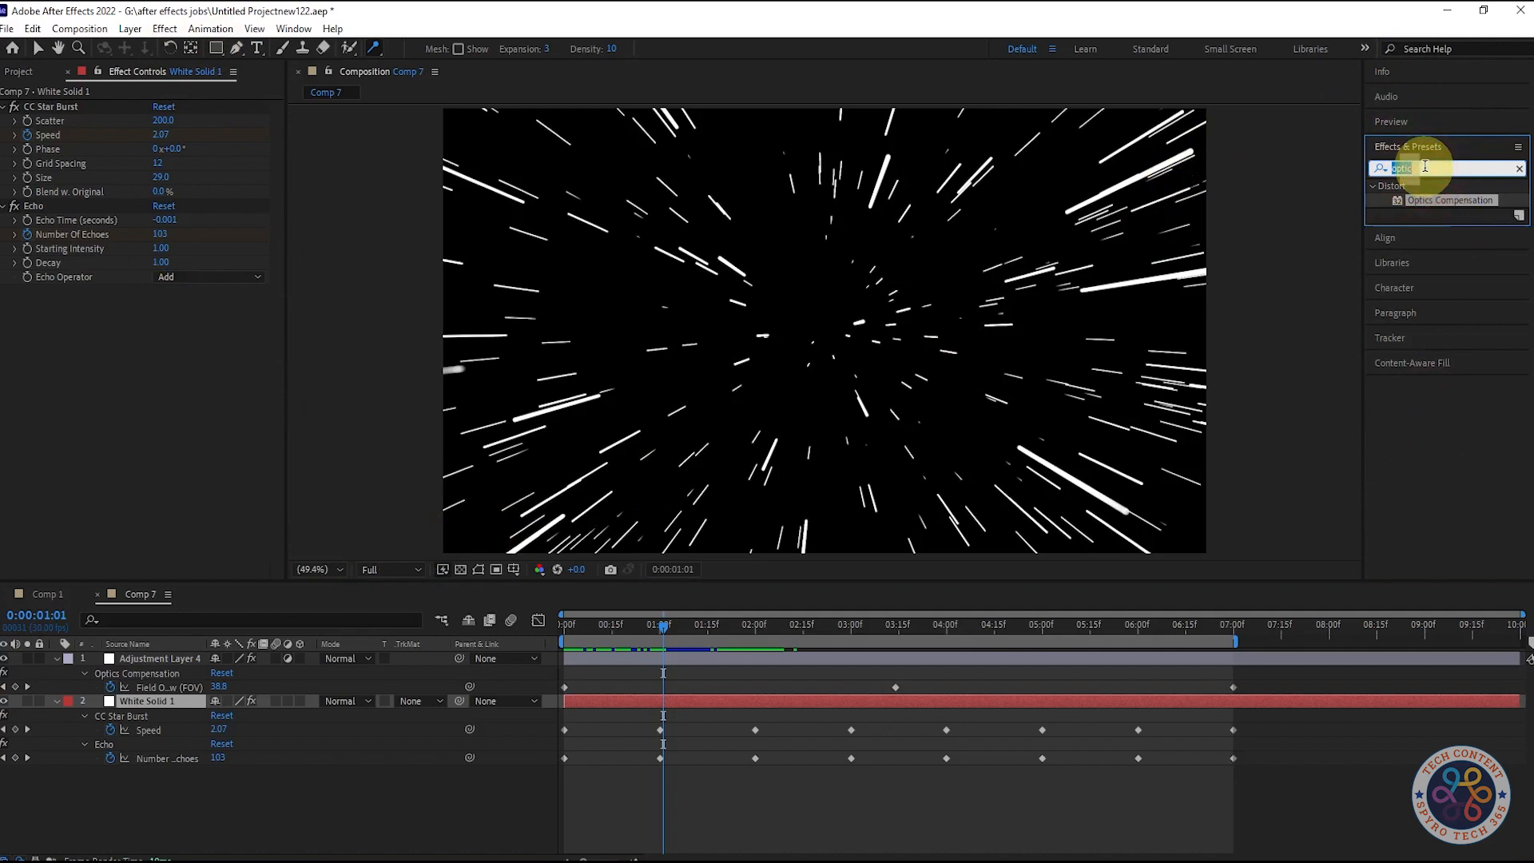
text(tint)
drag(1430, 243, 150, 431)
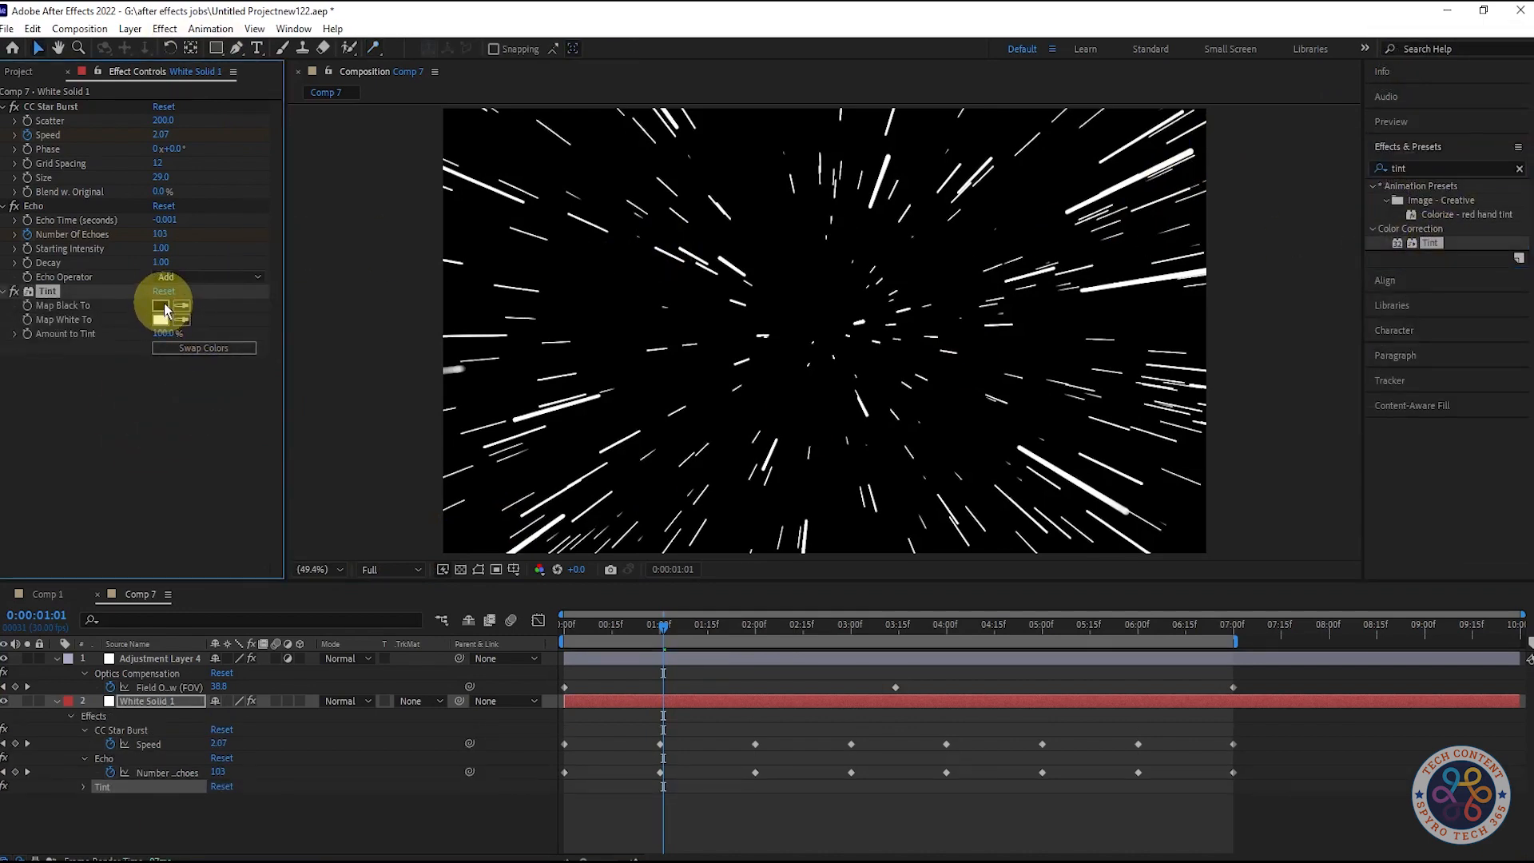
click(162, 319)
click(927, 342)
drag(663, 626, 445, 576)
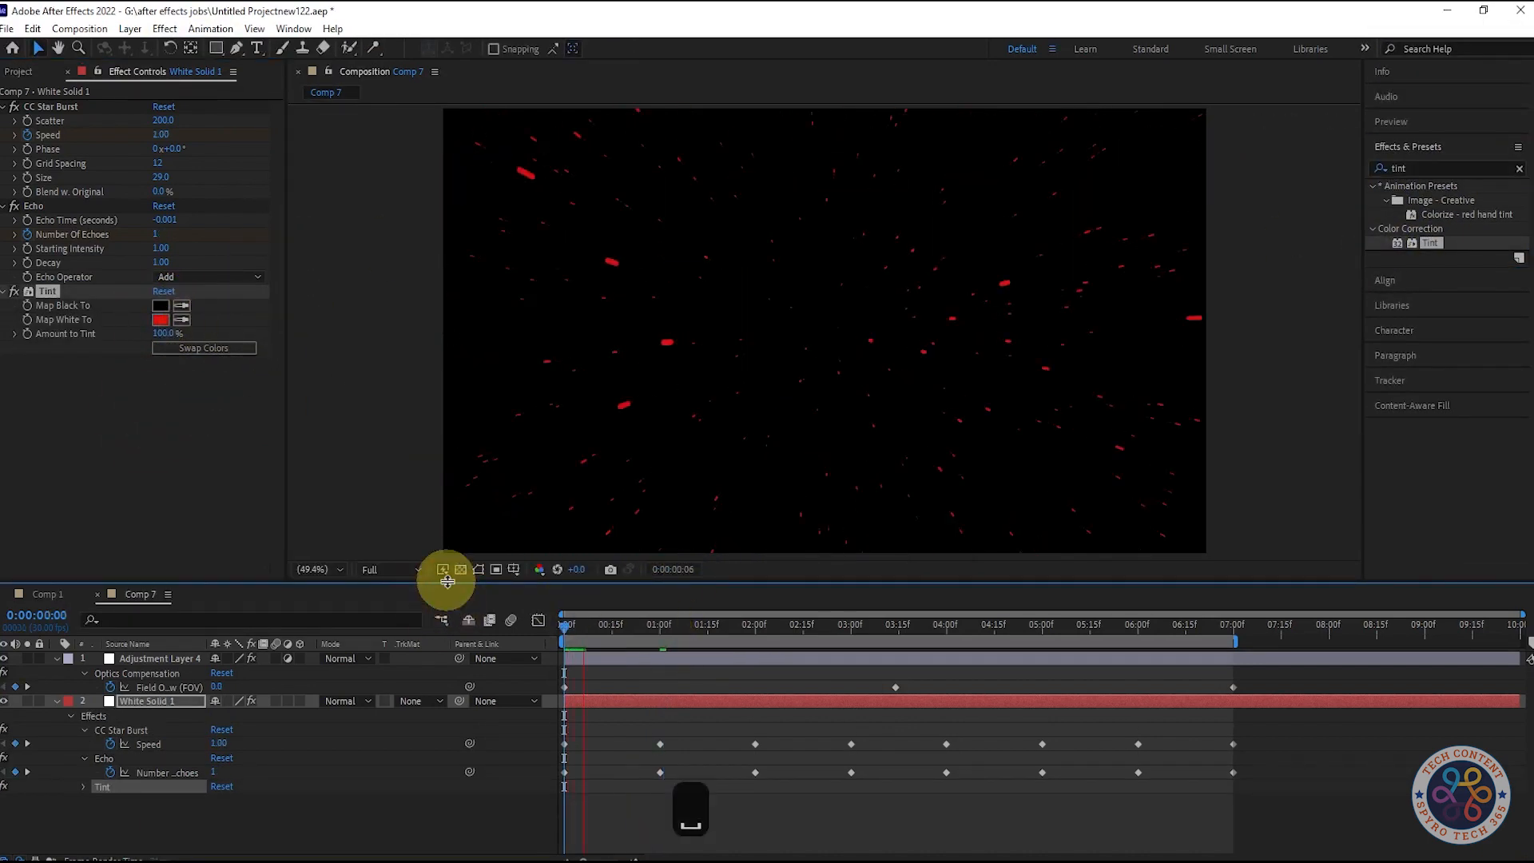
Step: Apply the Stylize Glow effect to the white solid and set its Glow Radius to 73
double_click(1406, 167)
text(glow)
drag(1432, 271, 79, 458)
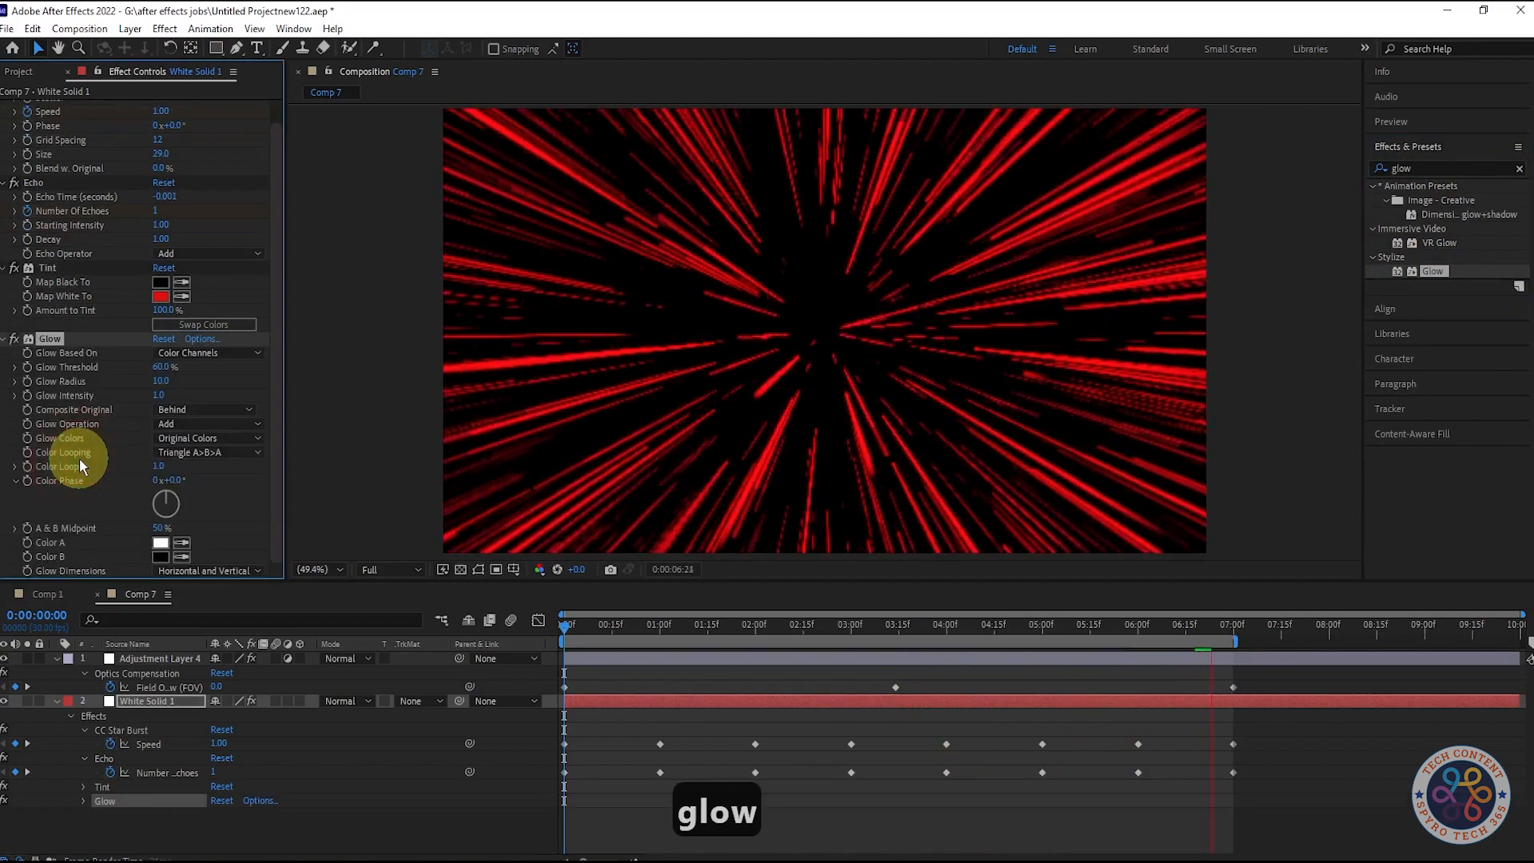
key(ctrl+z)
mouse_move(160, 381)
mouse_down()
mouse_move(246, 373)
mouse_move(210, 377)
mouse_up()
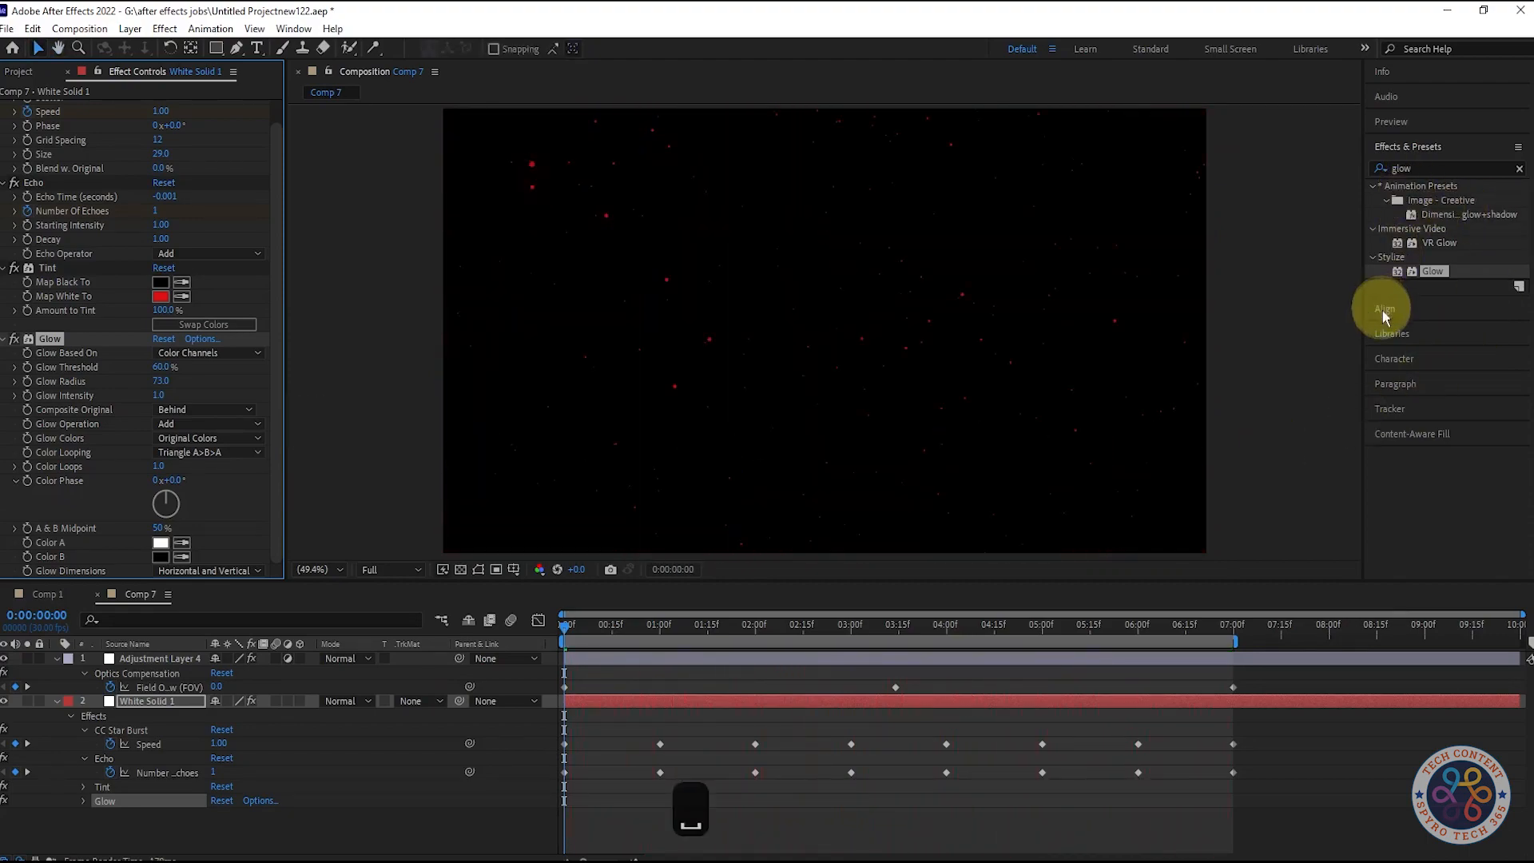
Step: Preview the red glowing star warp animation full screen
click(1395, 122)
key(space)
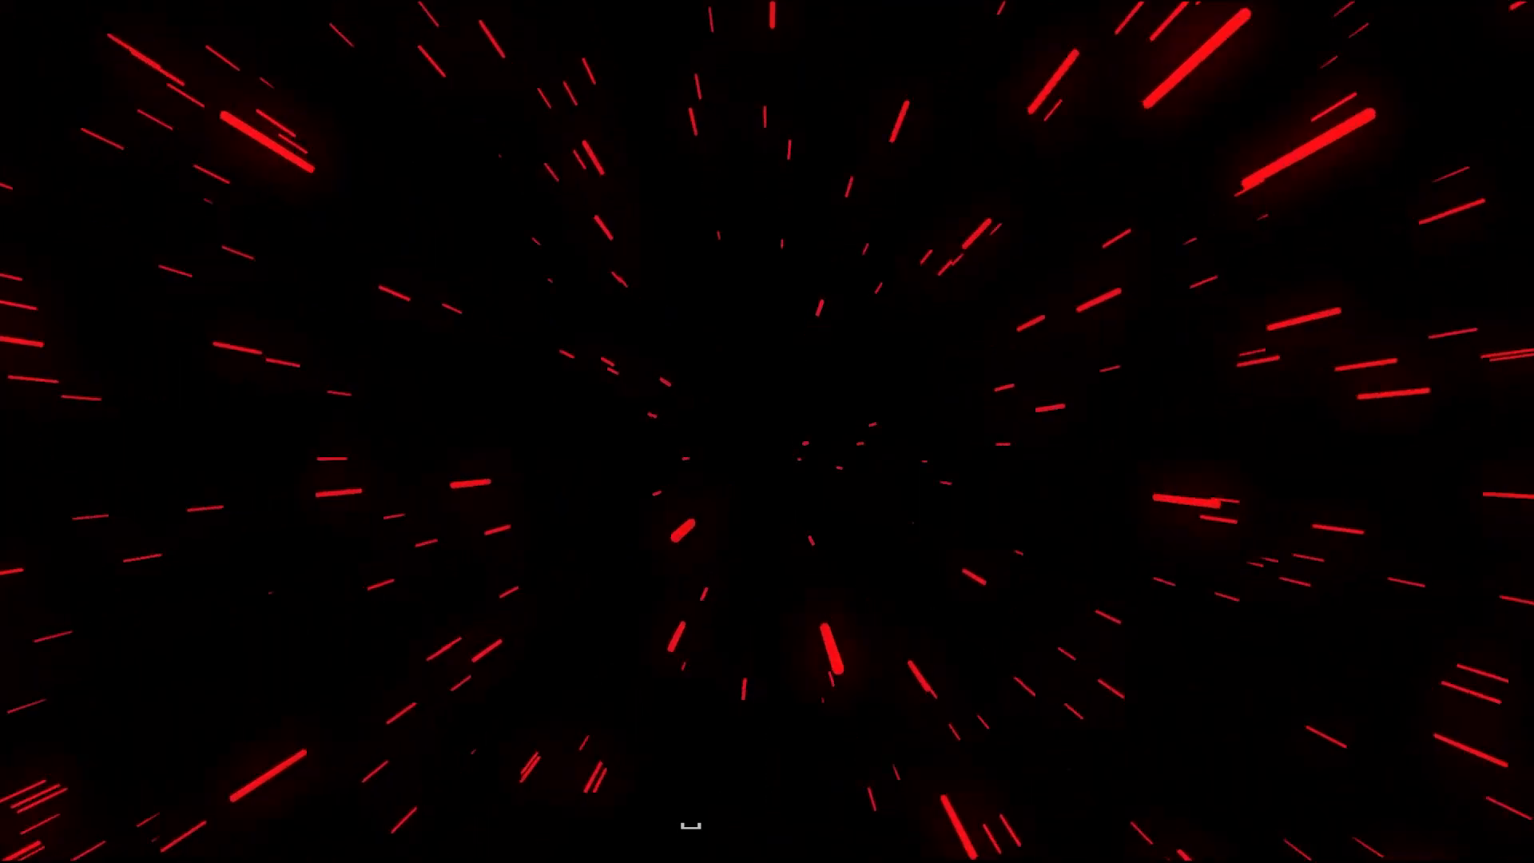
key(space)
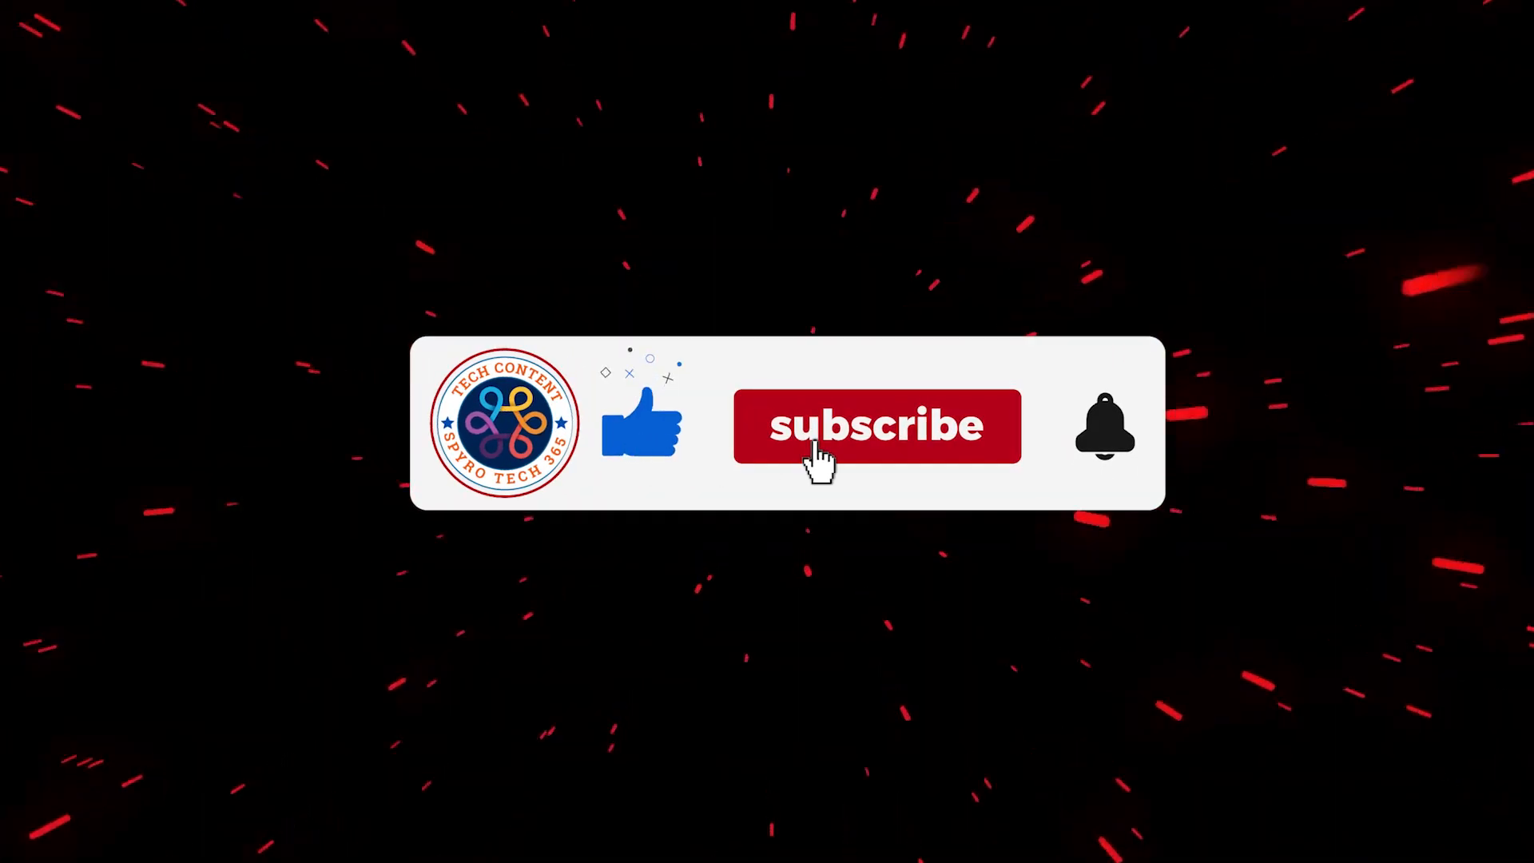
key(space)
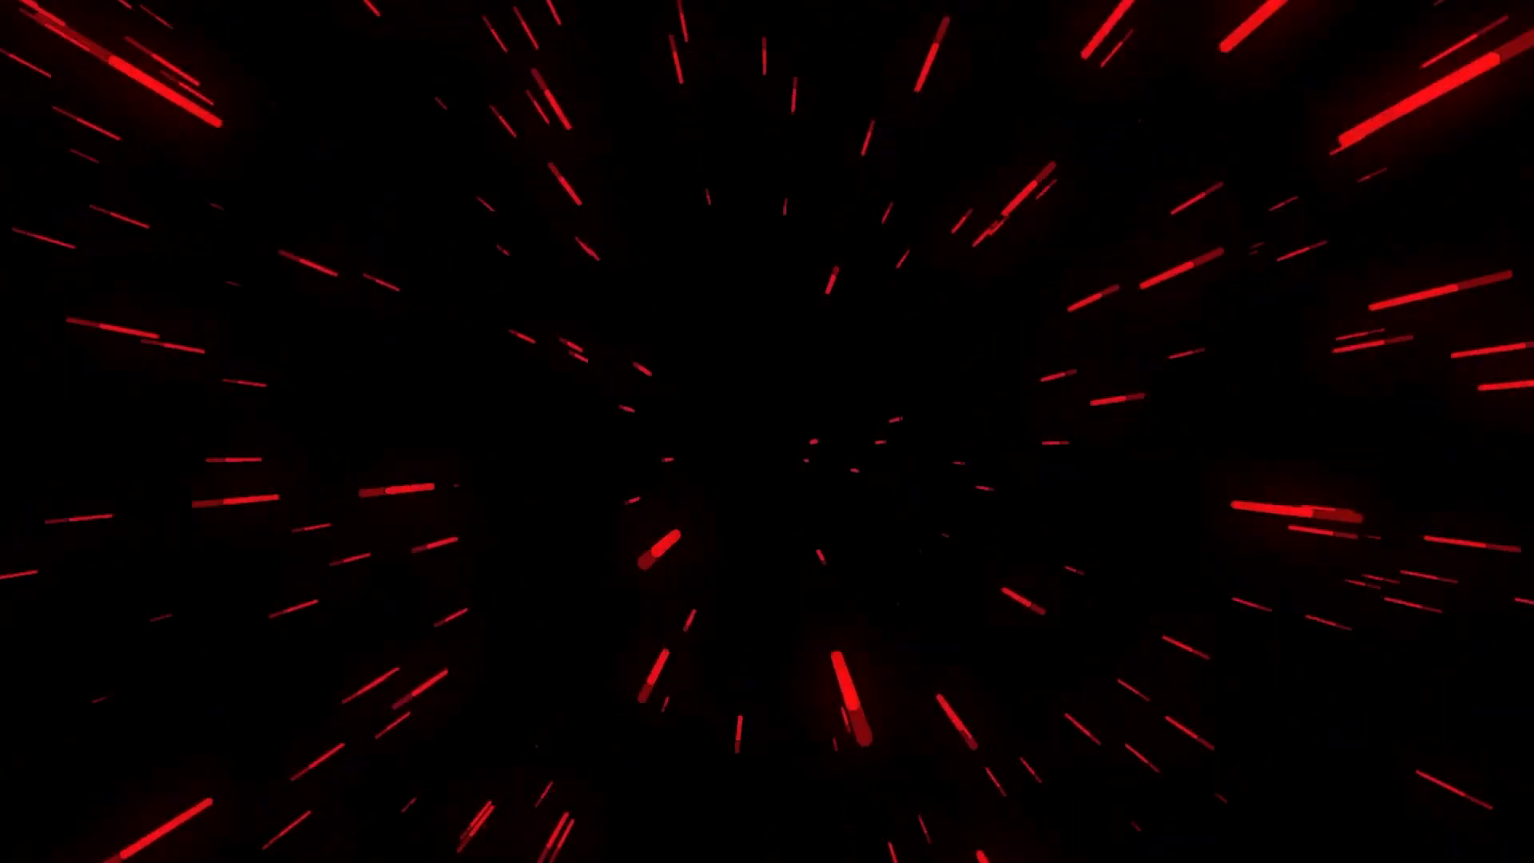
key(space)
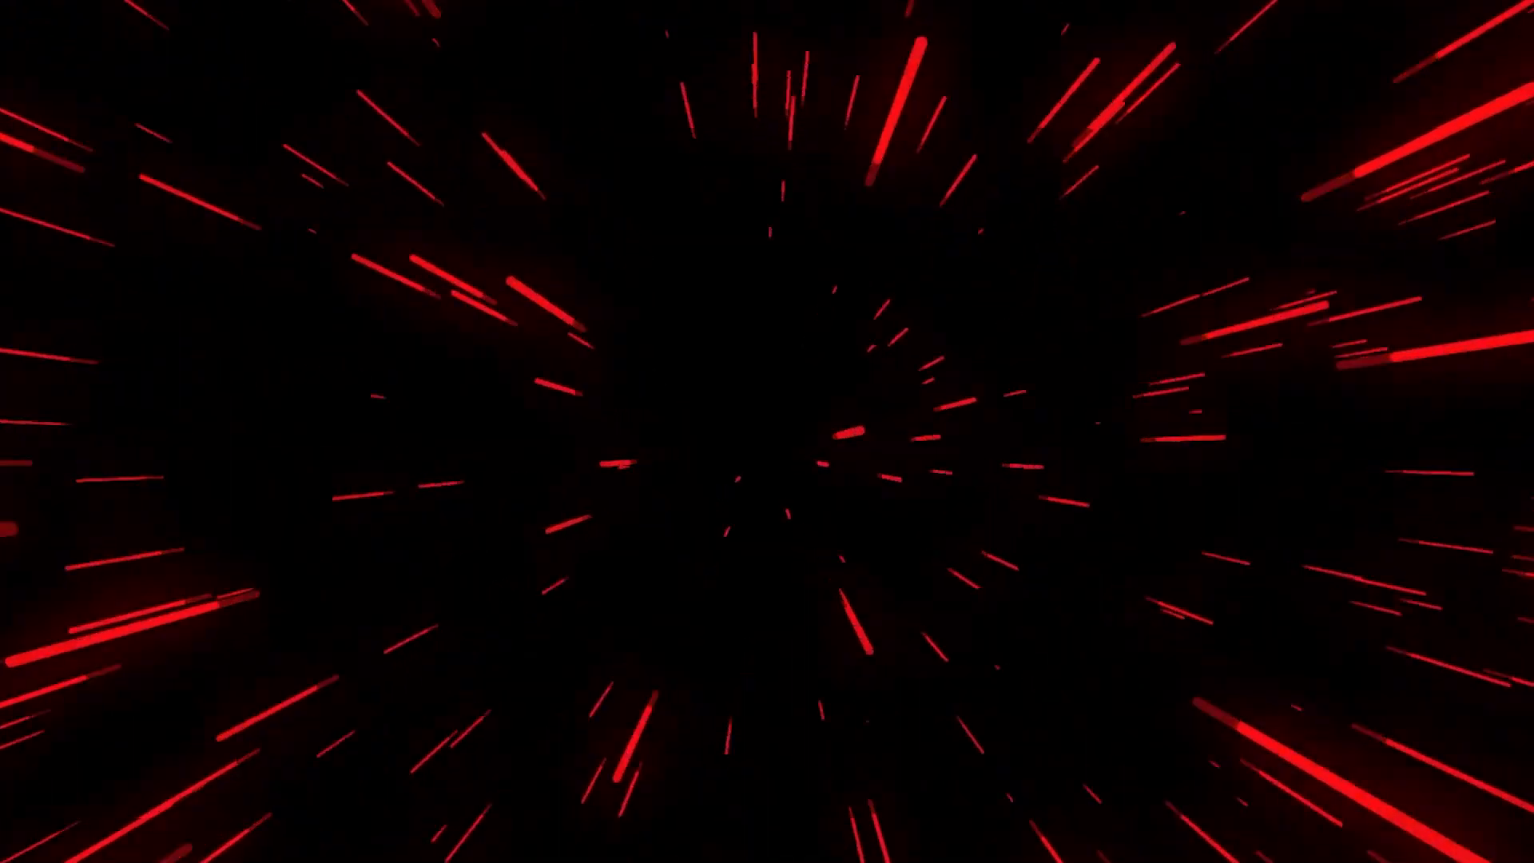
key(space)
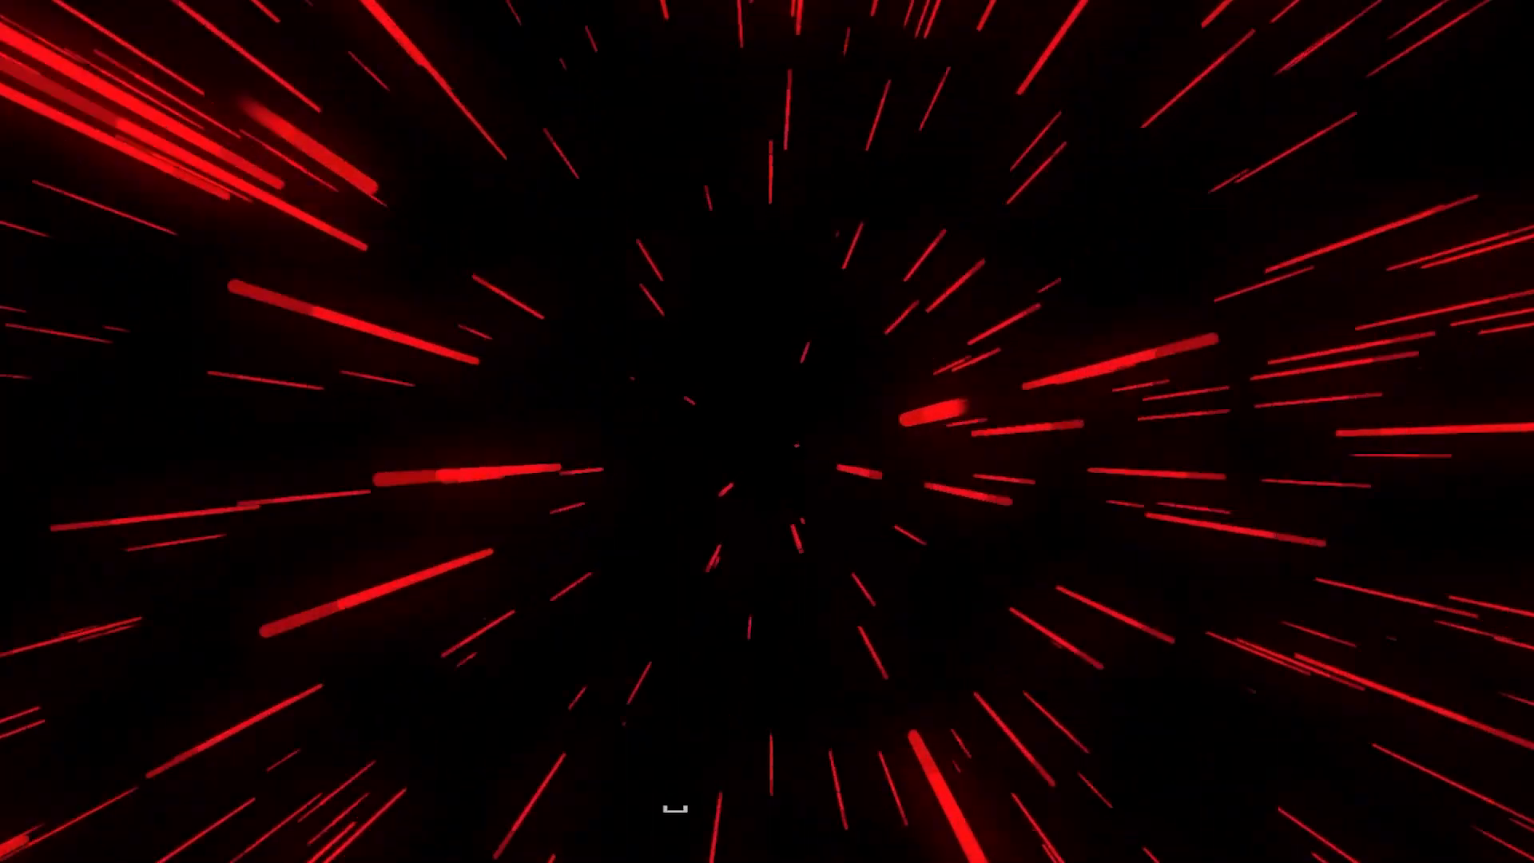